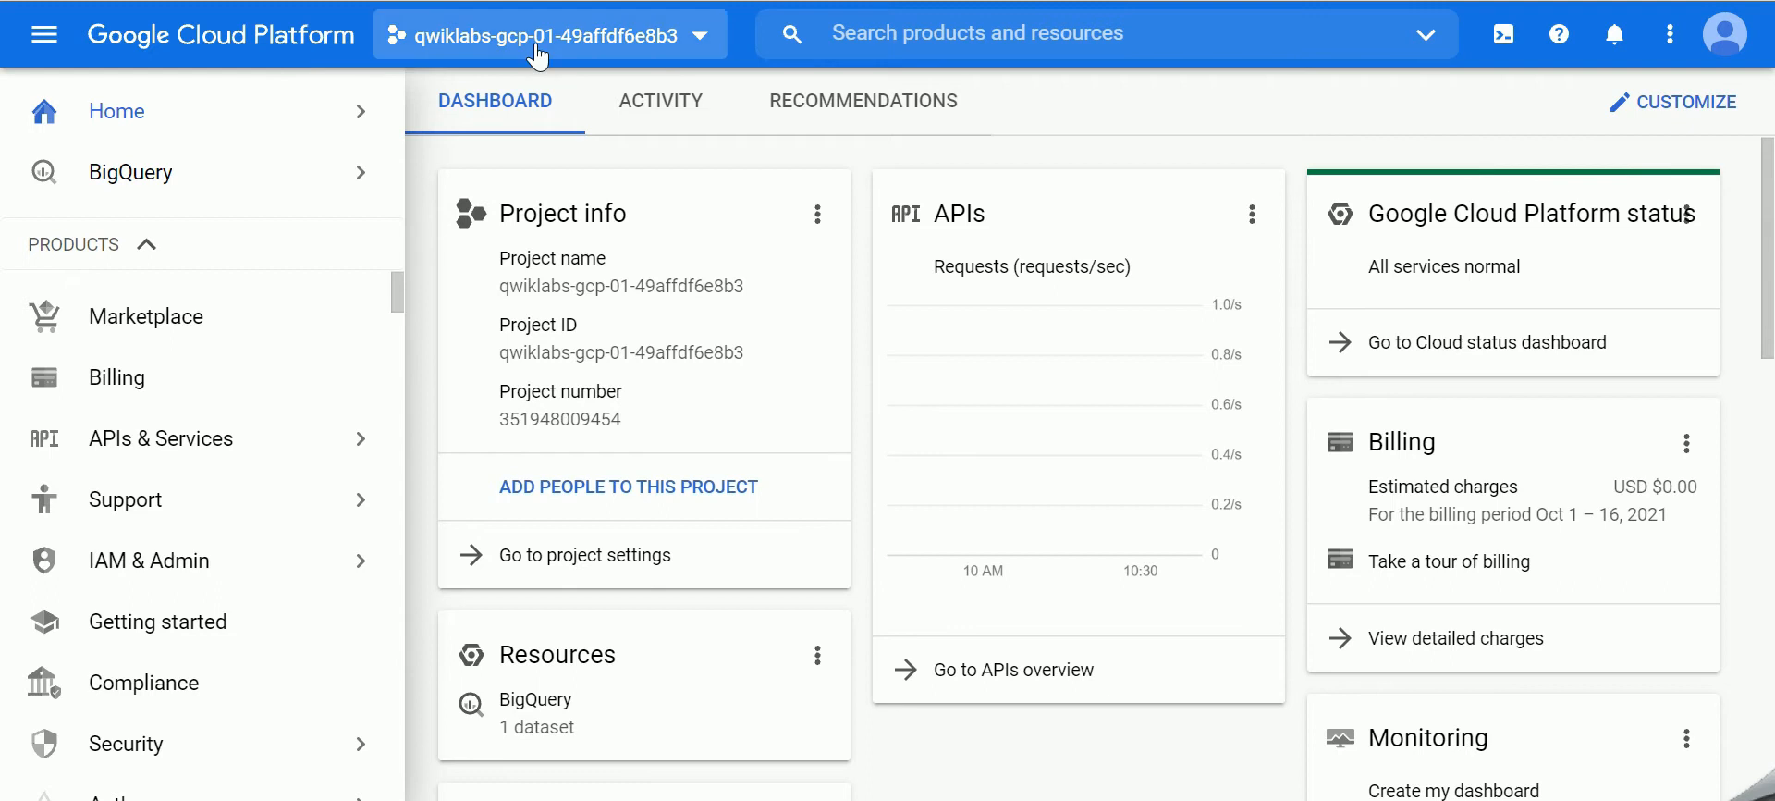
Step: Browse the list of Google Cloud products through to the Big Data group
scroll(185, 490, "down", 5)
scroll(187, 499, "down", 10)
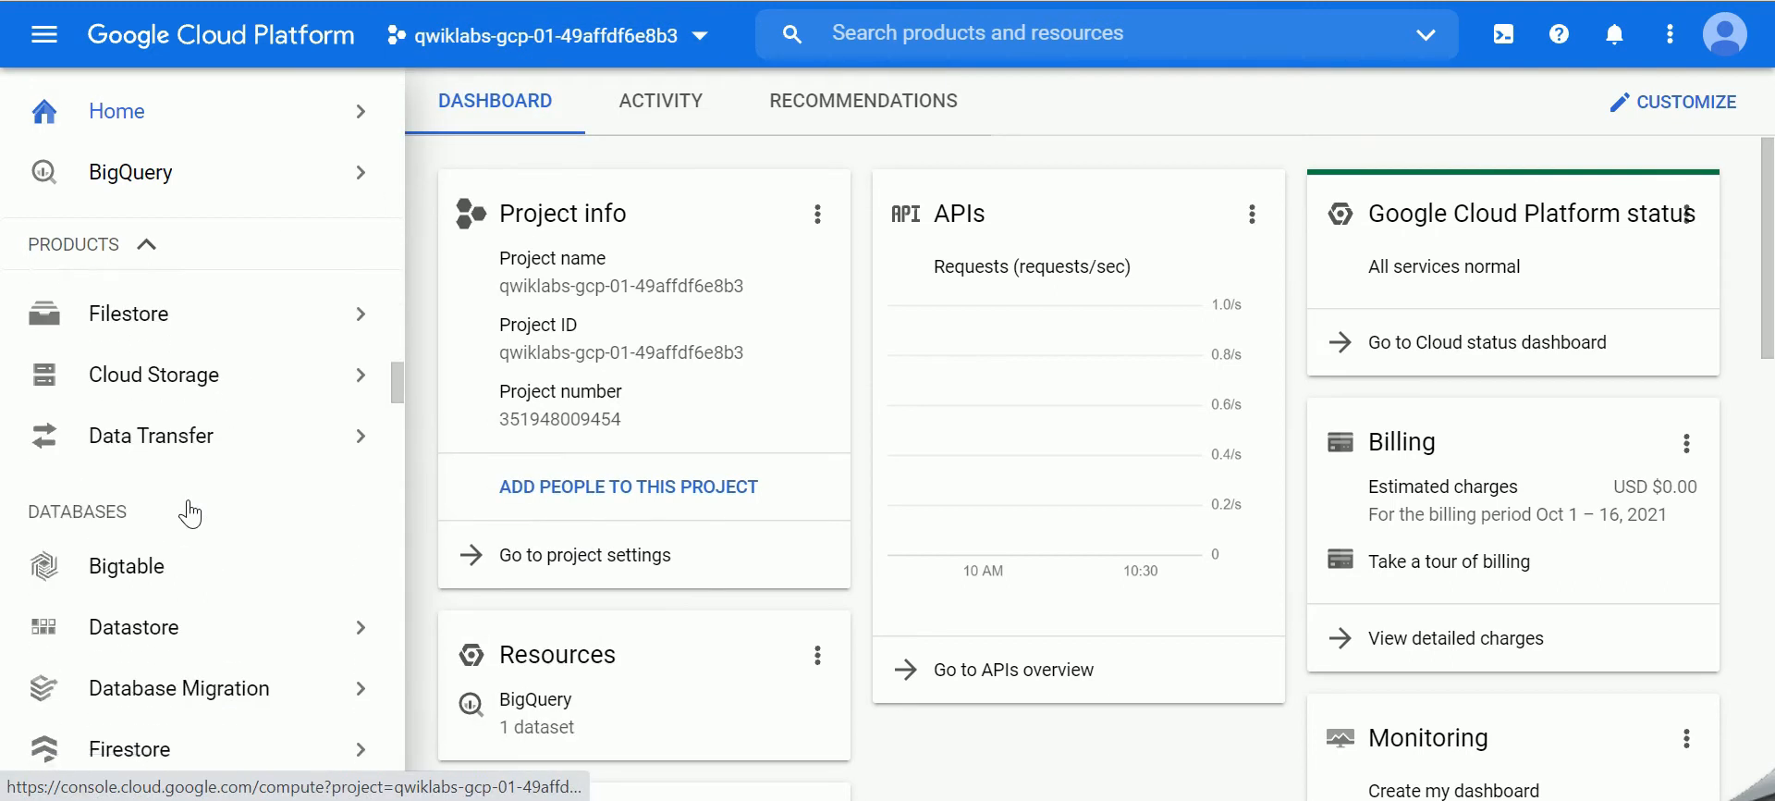
scroll(196, 514, "up", 15)
scroll(192, 505, "up", 2)
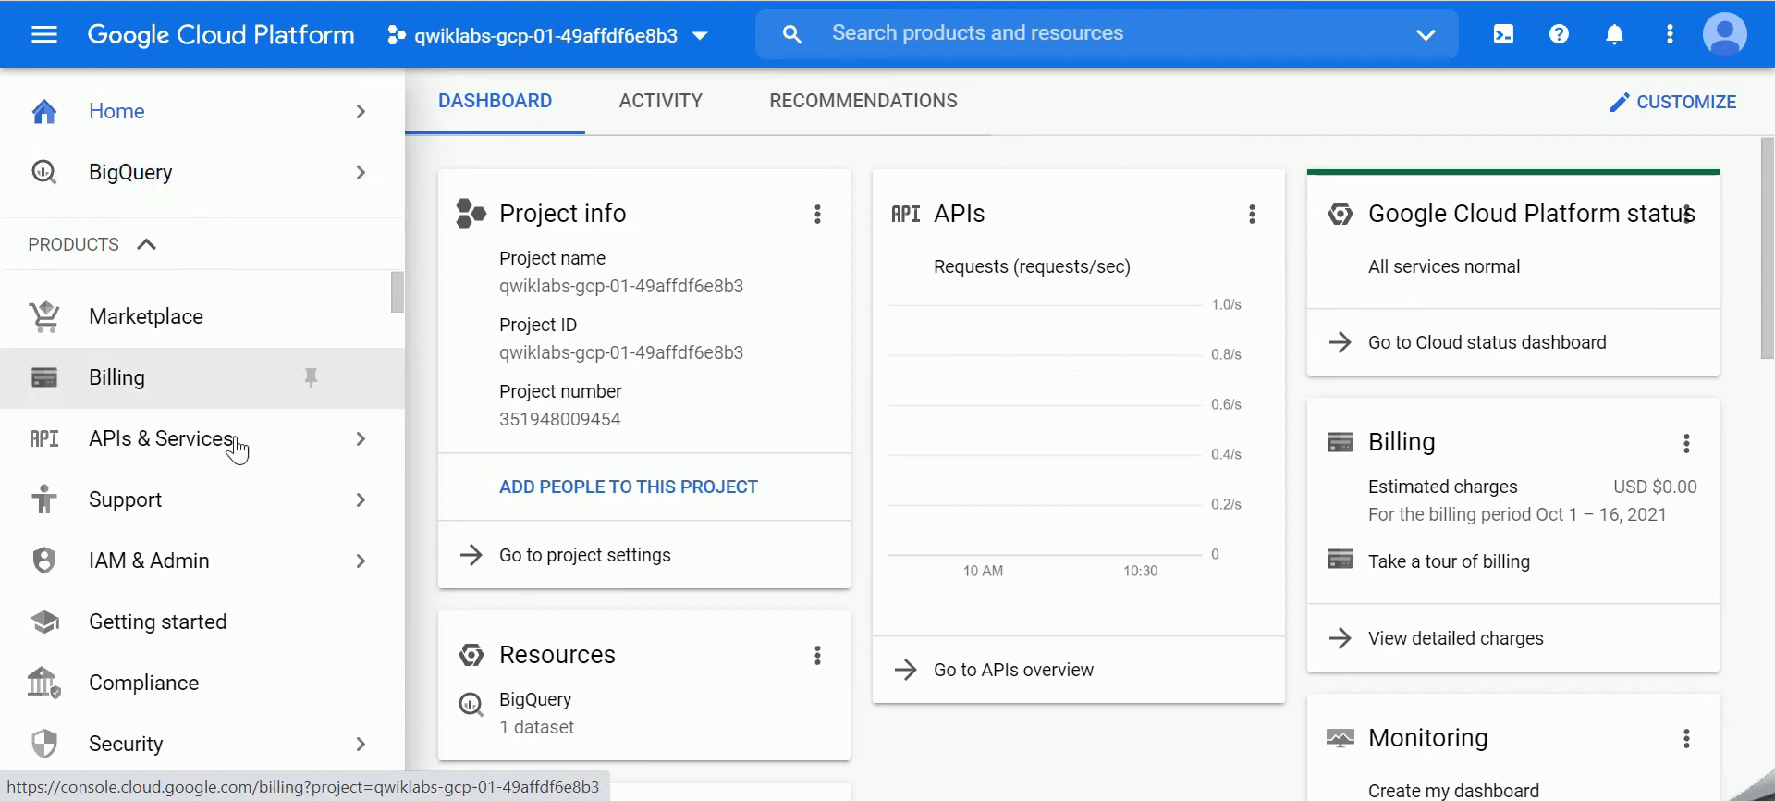
scroll(264, 504, "down", 3)
scroll(256, 504, "down", 14)
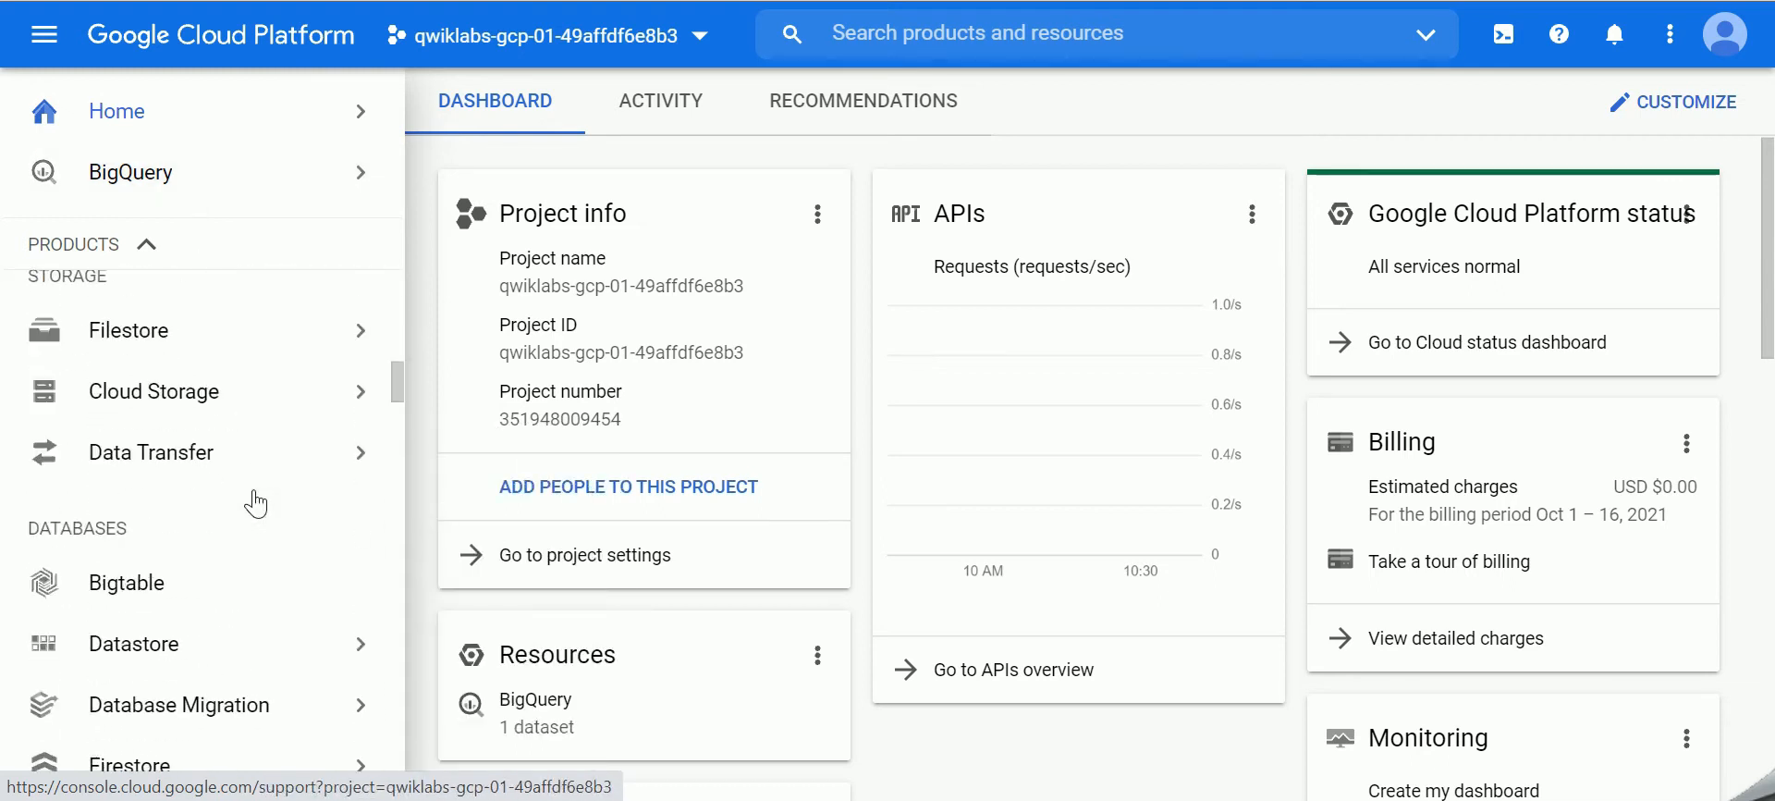
scroll(256, 504, "down", 10)
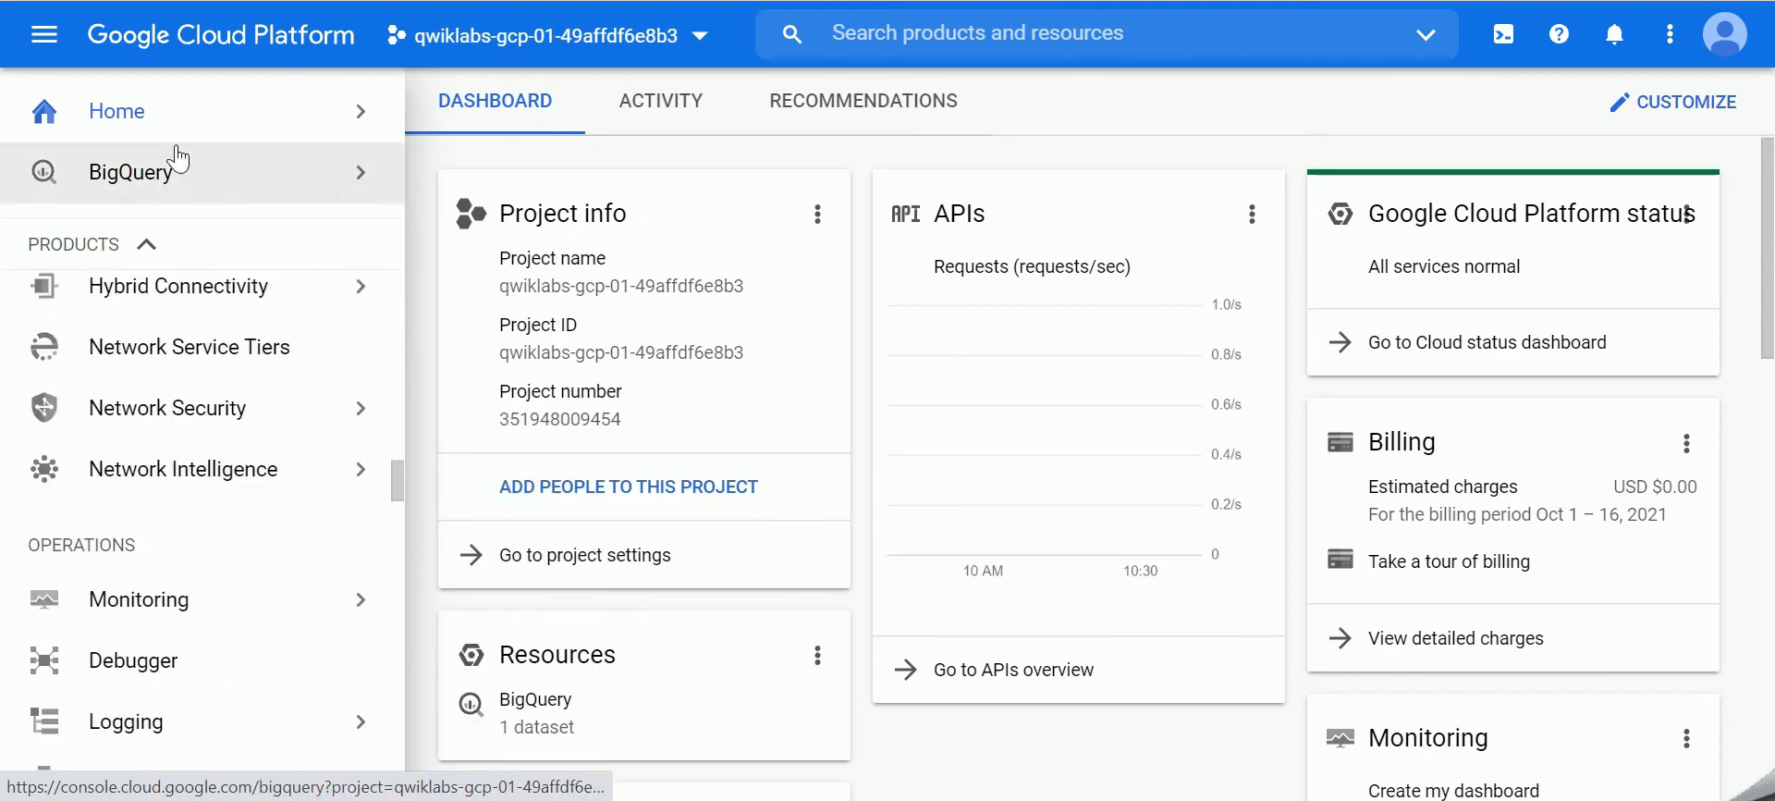
scroll(189, 521, "down", 8)
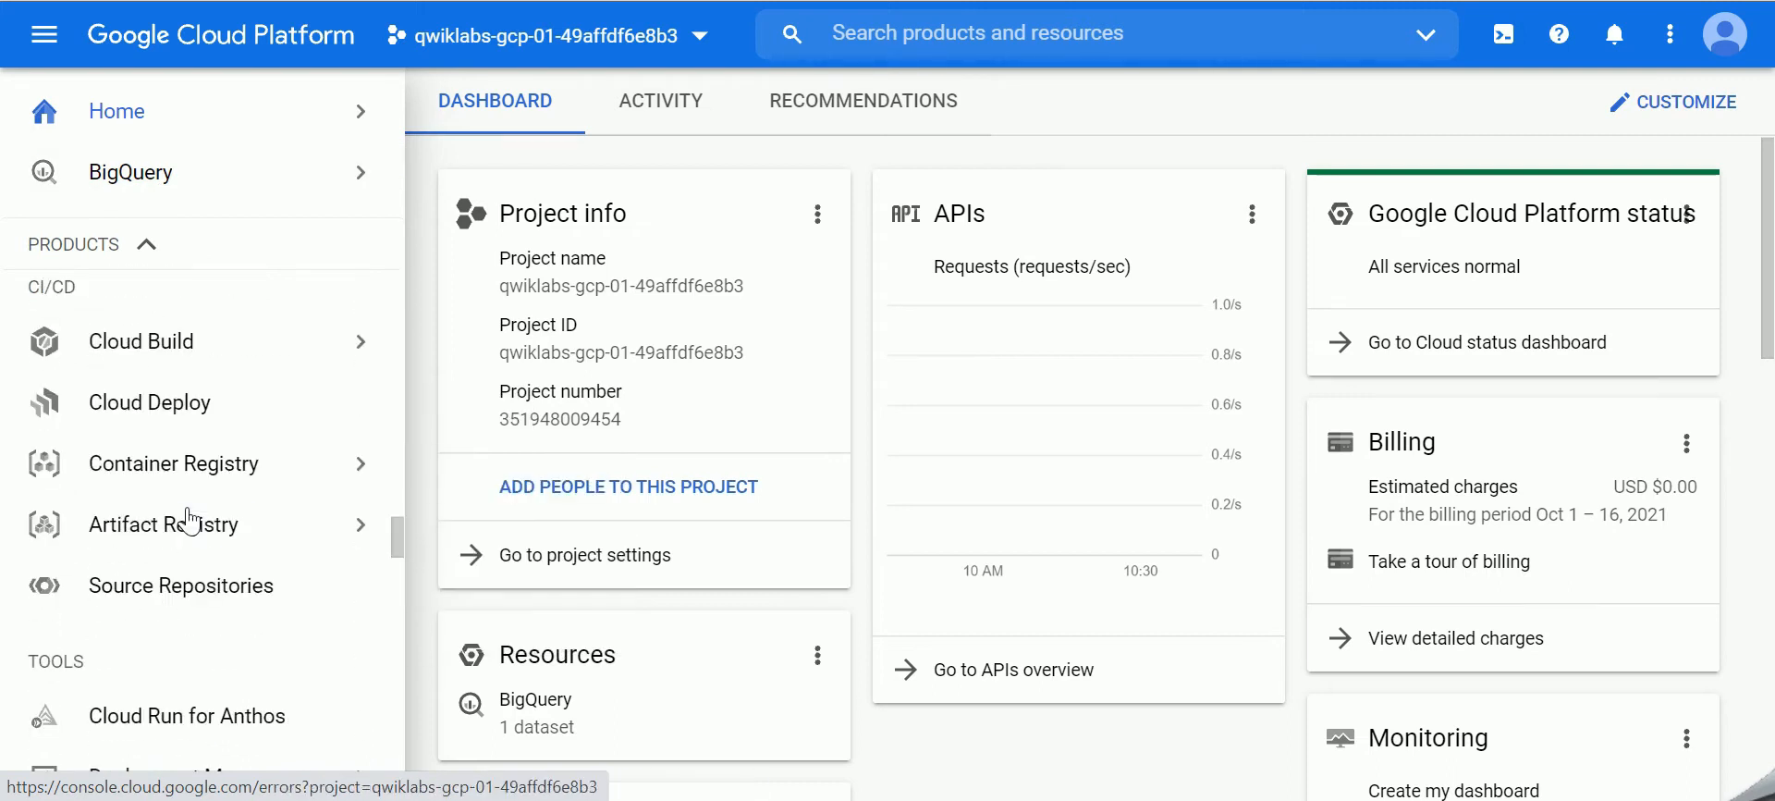
scroll(187, 440, "down", 6)
scroll(190, 435, "up", 2)
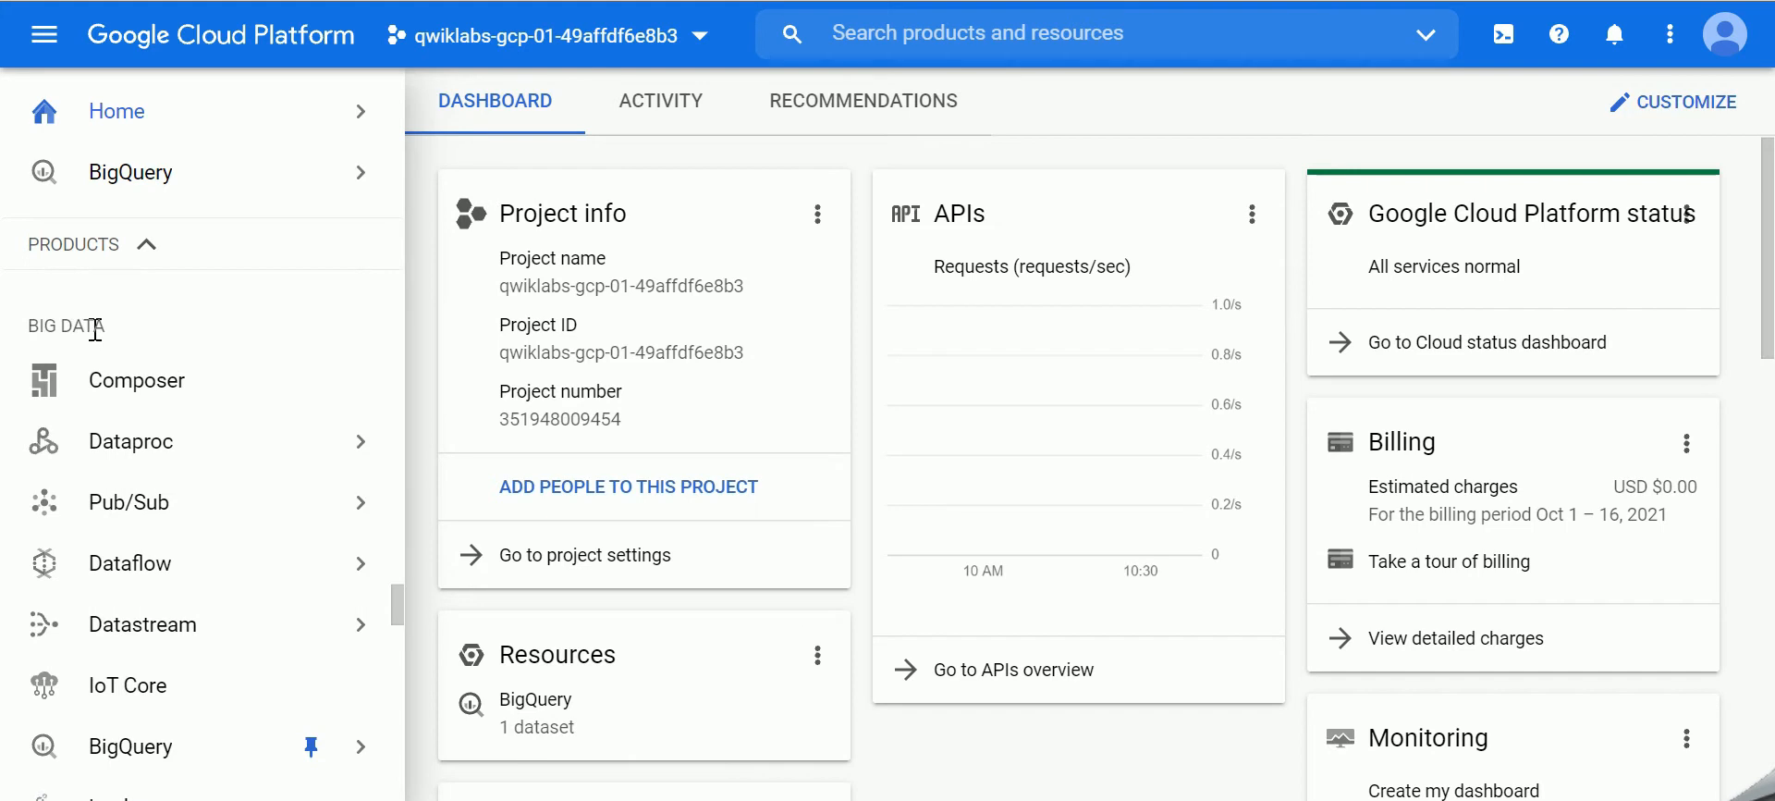
Step: Open BigQuery from the Big Data products
scroll(110, 470, "down", 3)
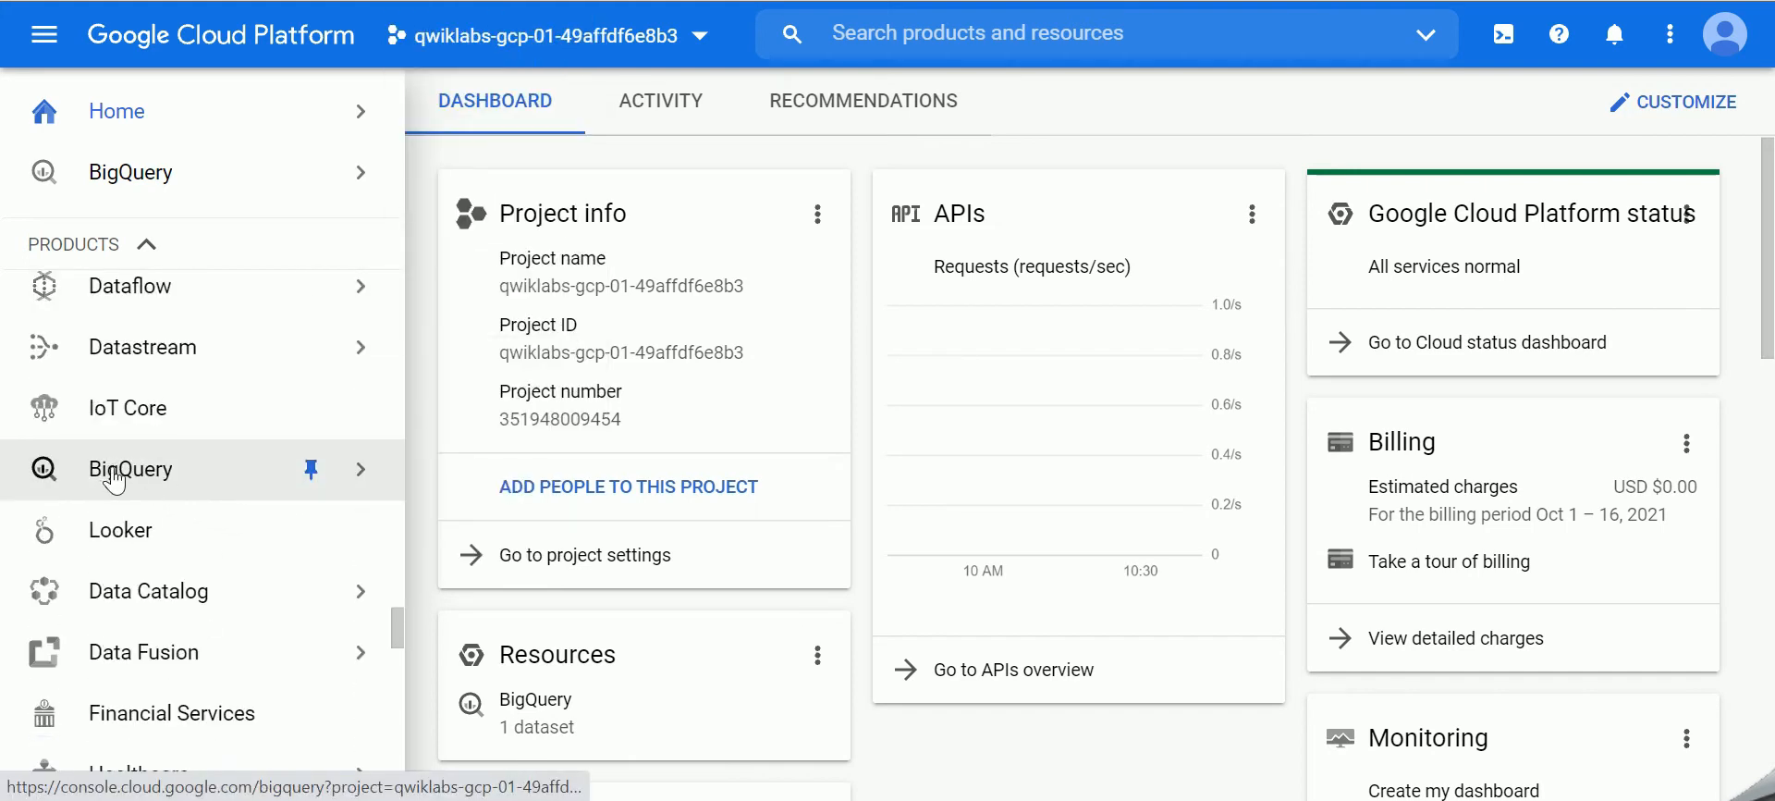
mouse_move(157, 481)
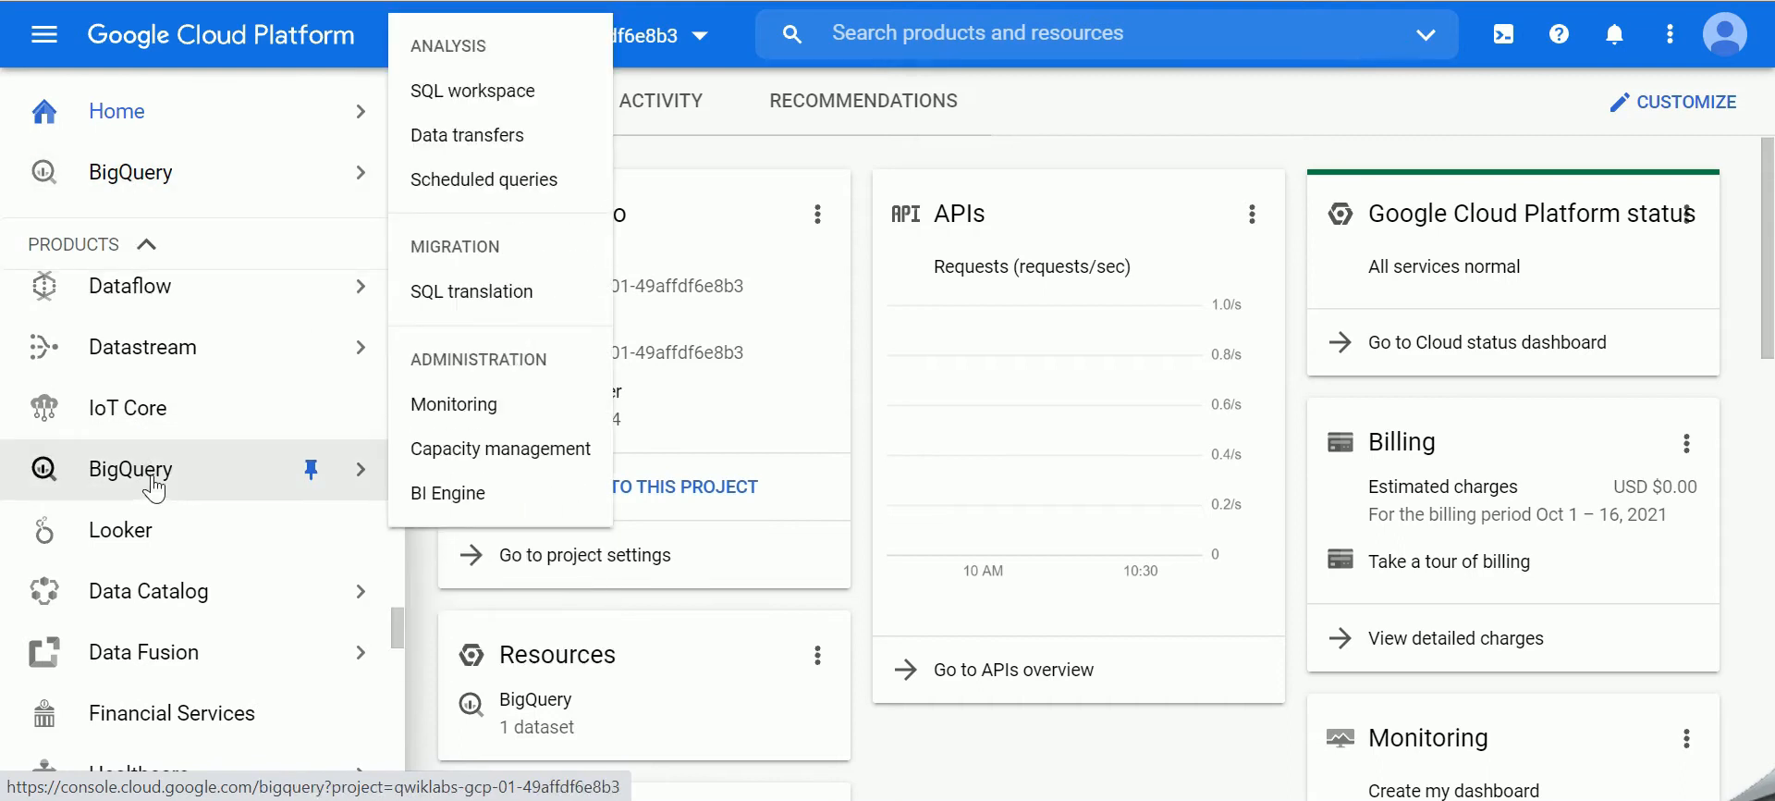
left_click(153, 483)
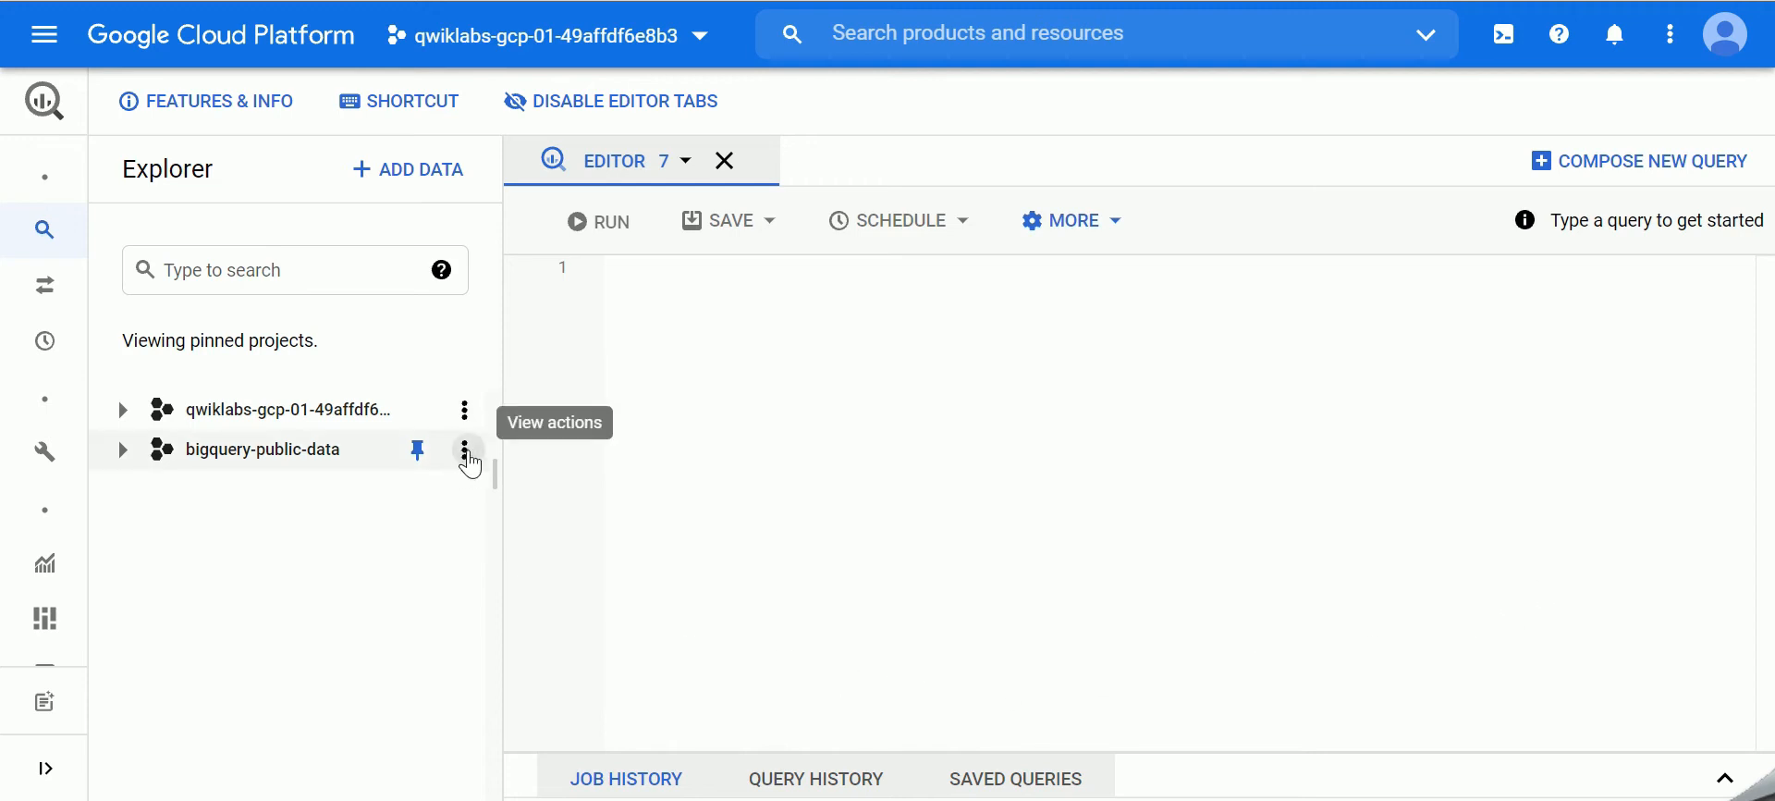
Step: Unpin the bigquery-public-data project from the BigQuery Explorer
left_click(466, 453)
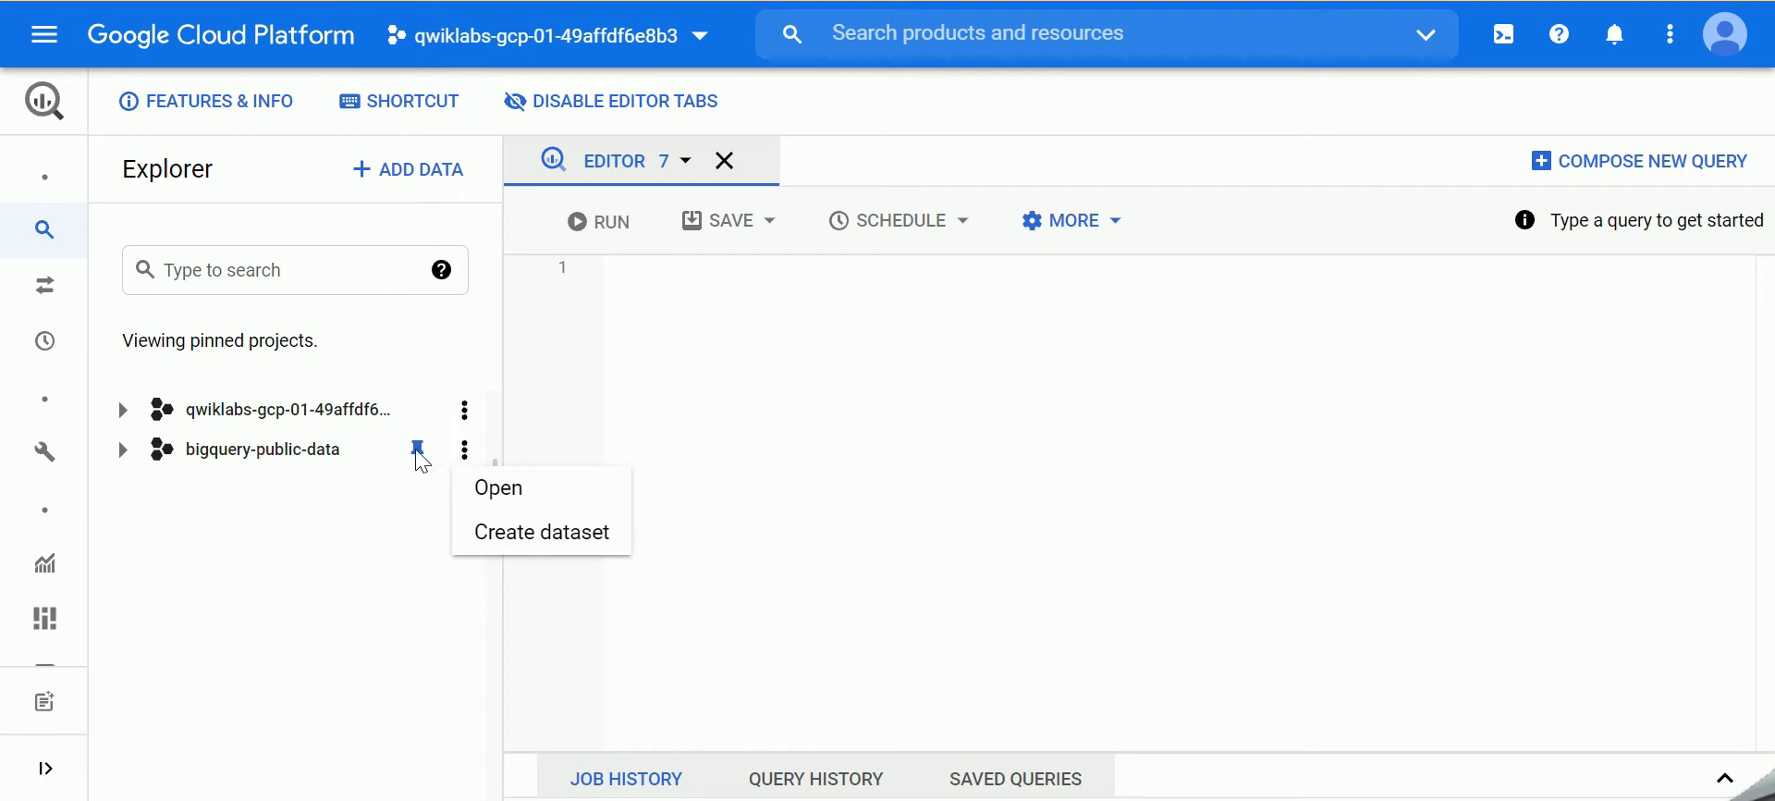
left_click(421, 458)
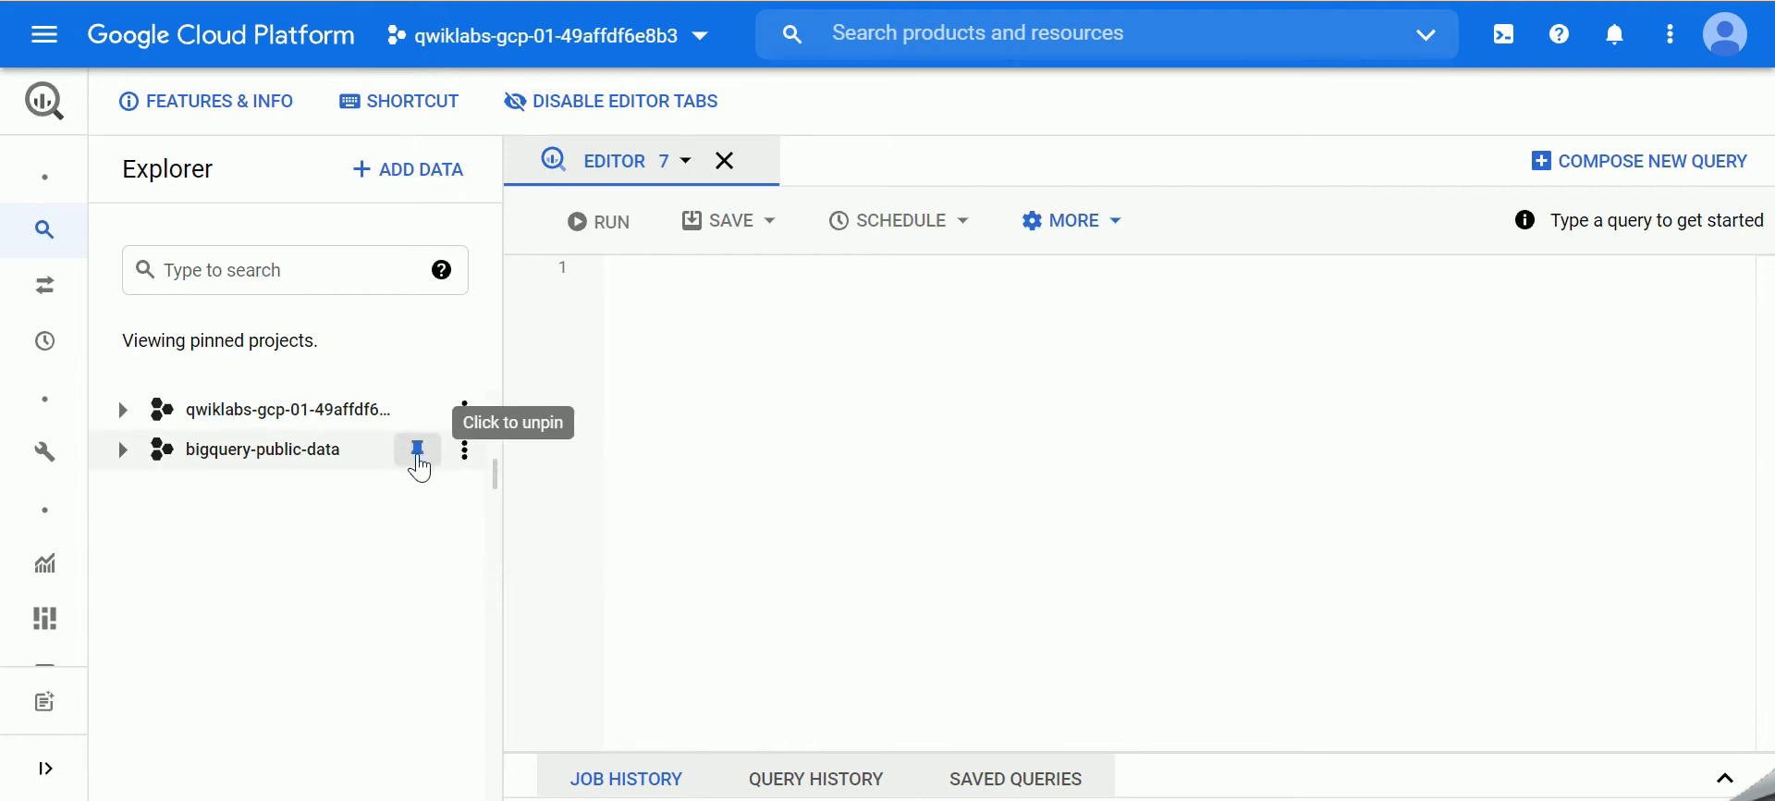
left_click(417, 458)
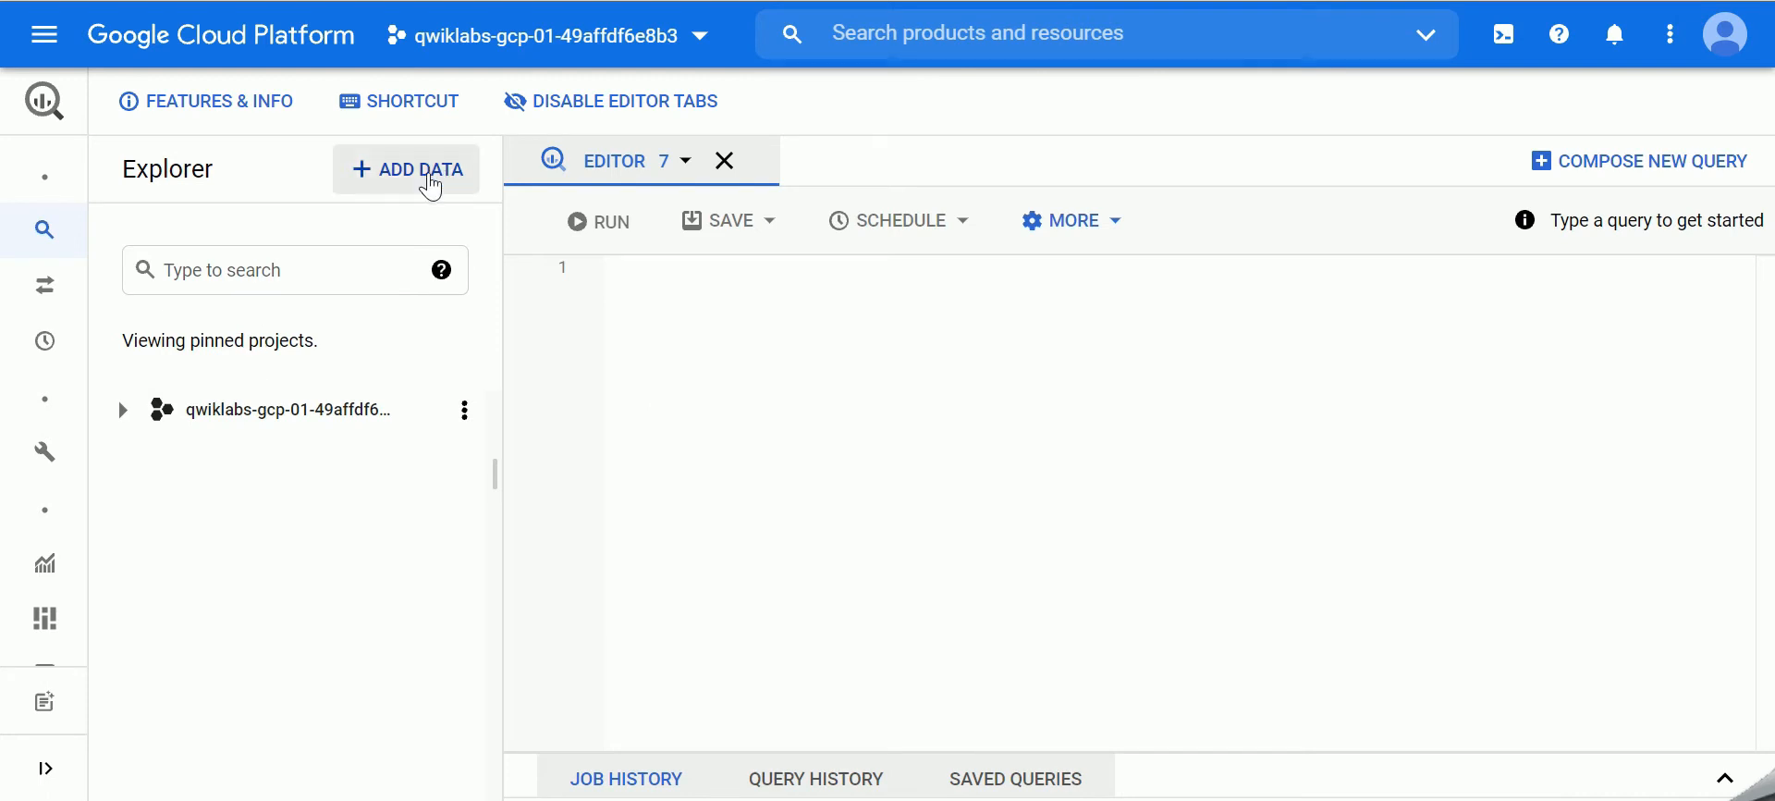
Step: Open the public datasets catalogue for adding data and look over the listed datasets
left_click(431, 188)
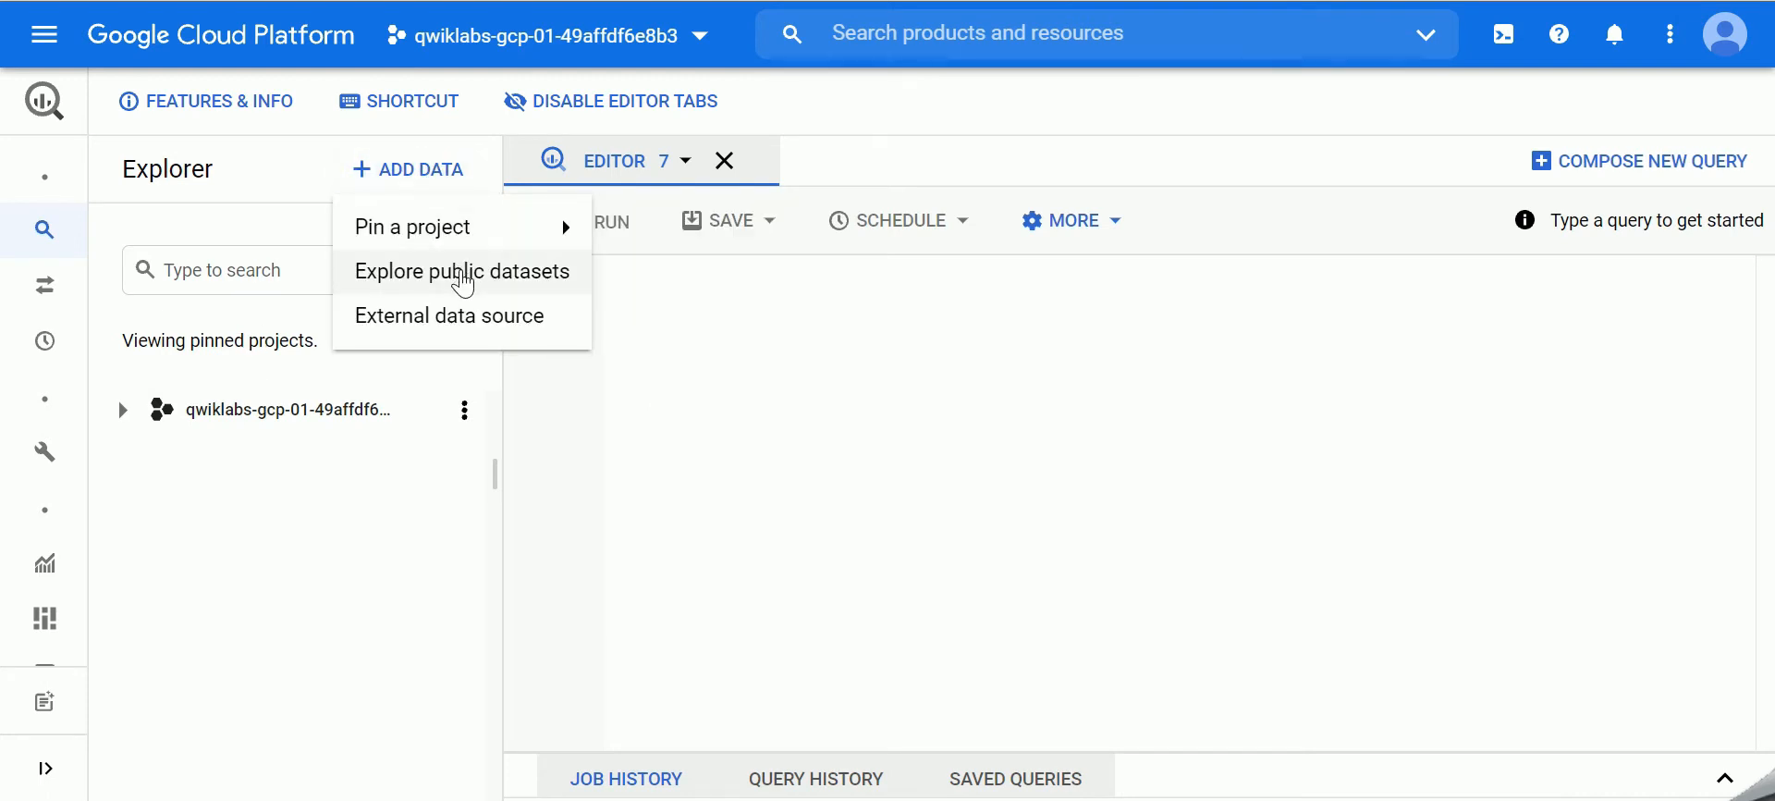
left_click(462, 277)
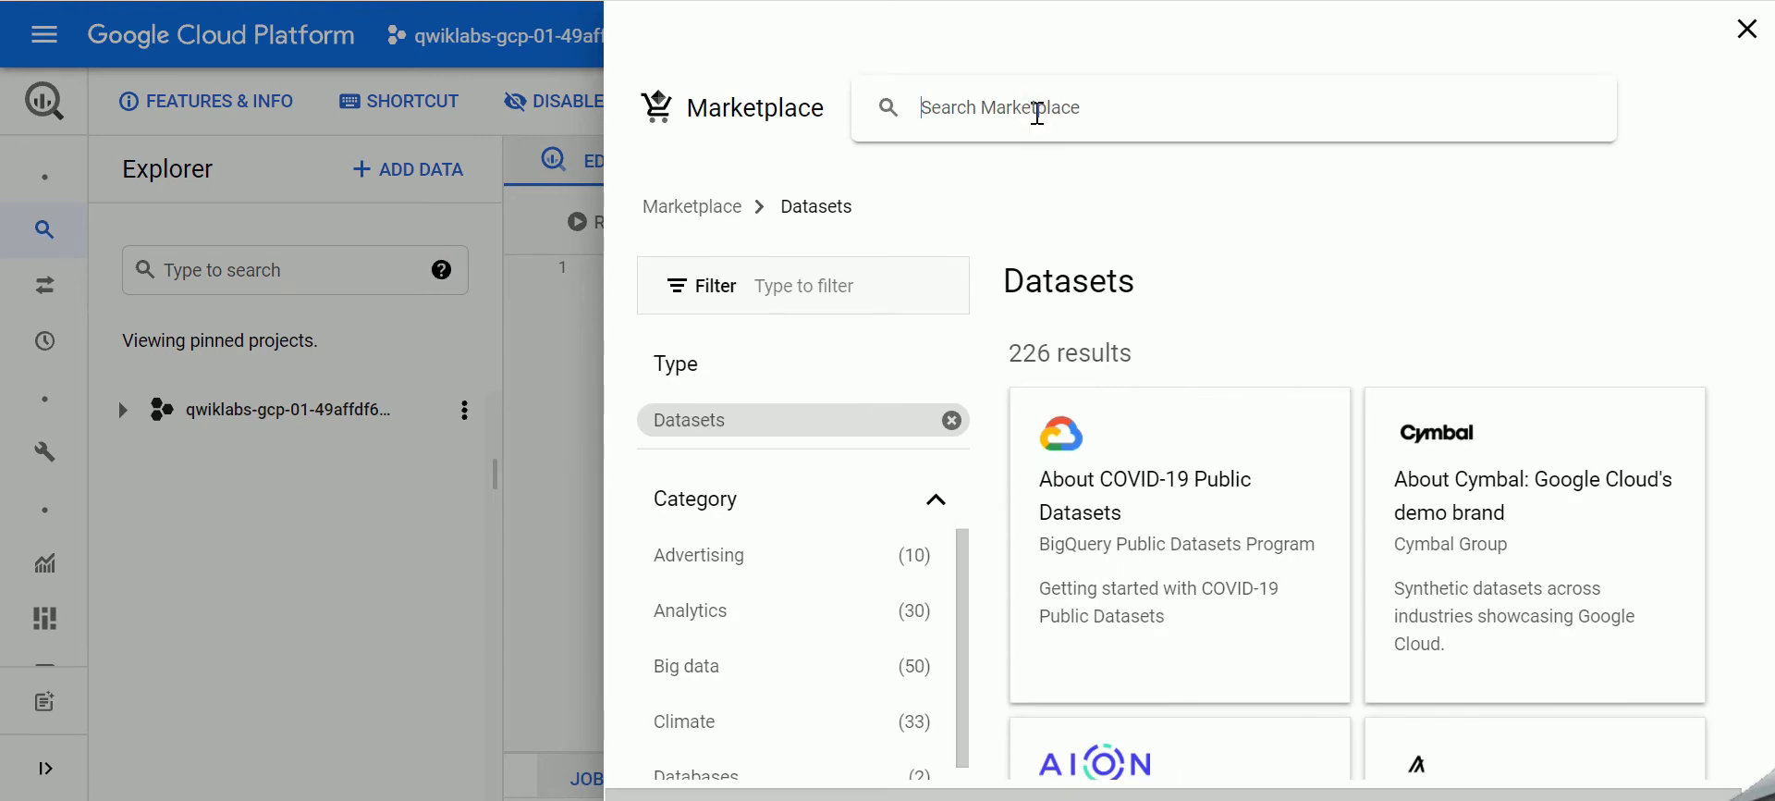
scroll(1460, 518, "down", 5)
scroll(1474, 555, "up", 5)
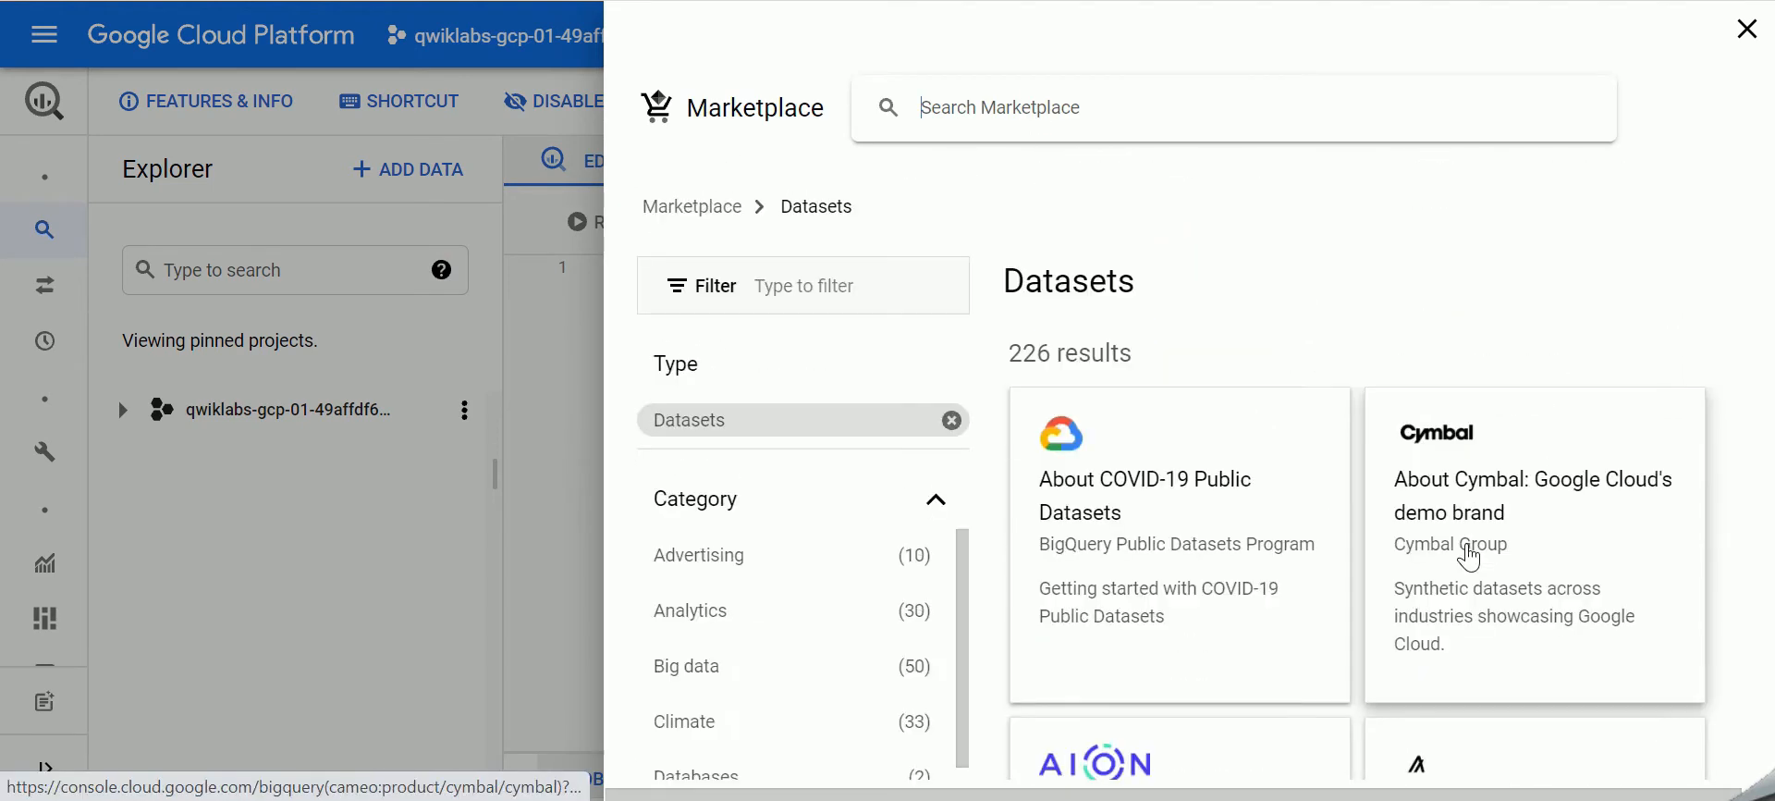
Step: Search the Marketplace for usa_names, open the USA Names listing and view its dataset in BigQuery
left_click(947, 120)
type("usa_names")
left_click(959, 167)
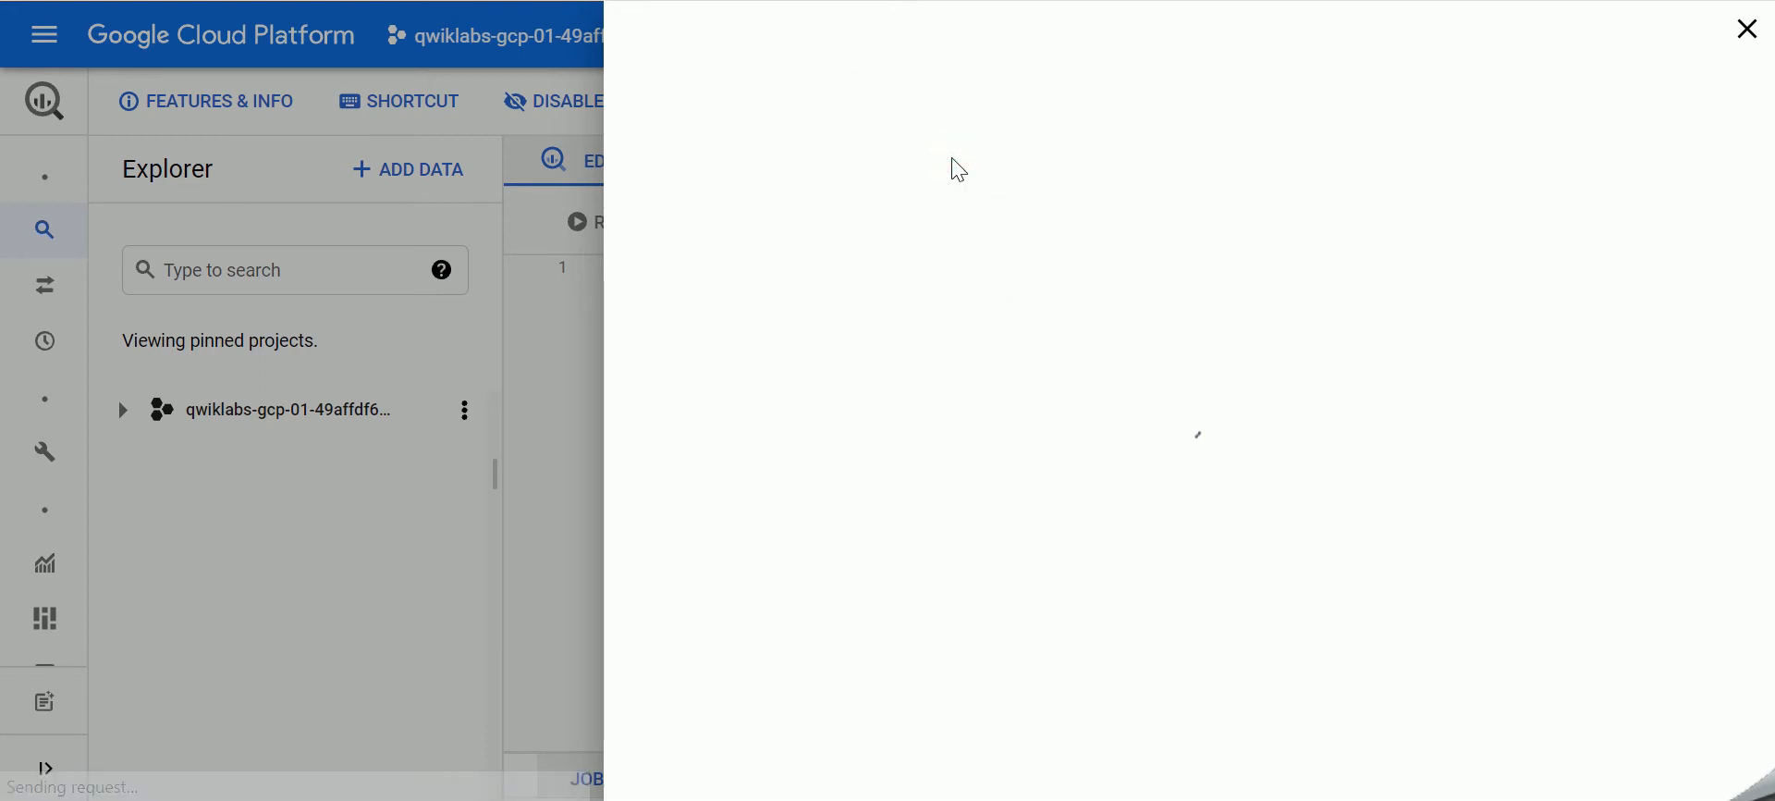
left_click(1295, 536)
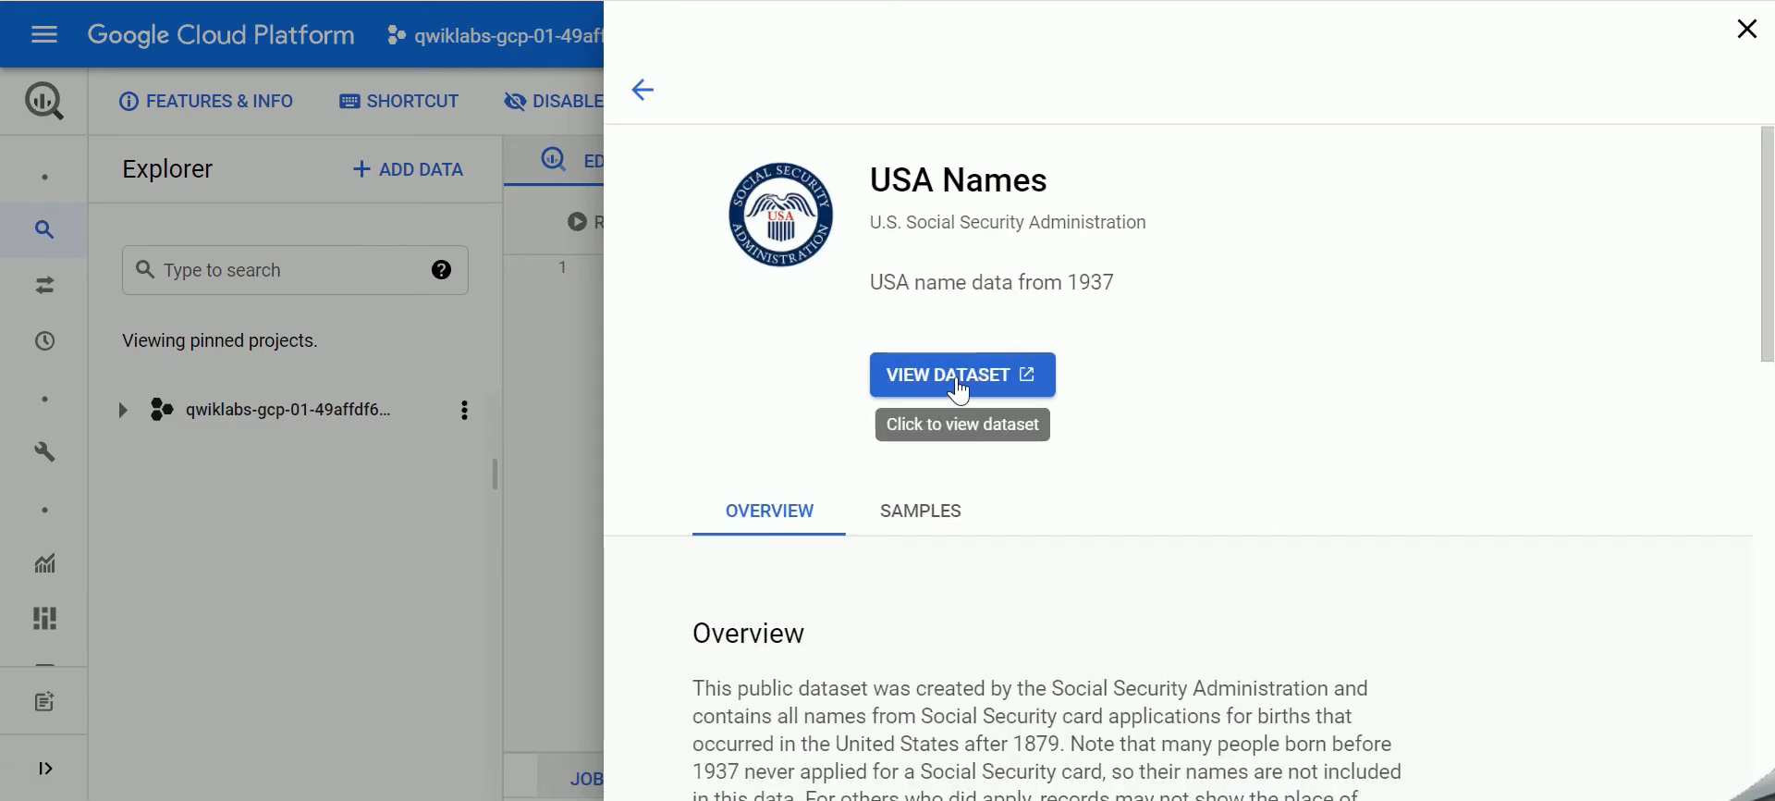
left_click(951, 377)
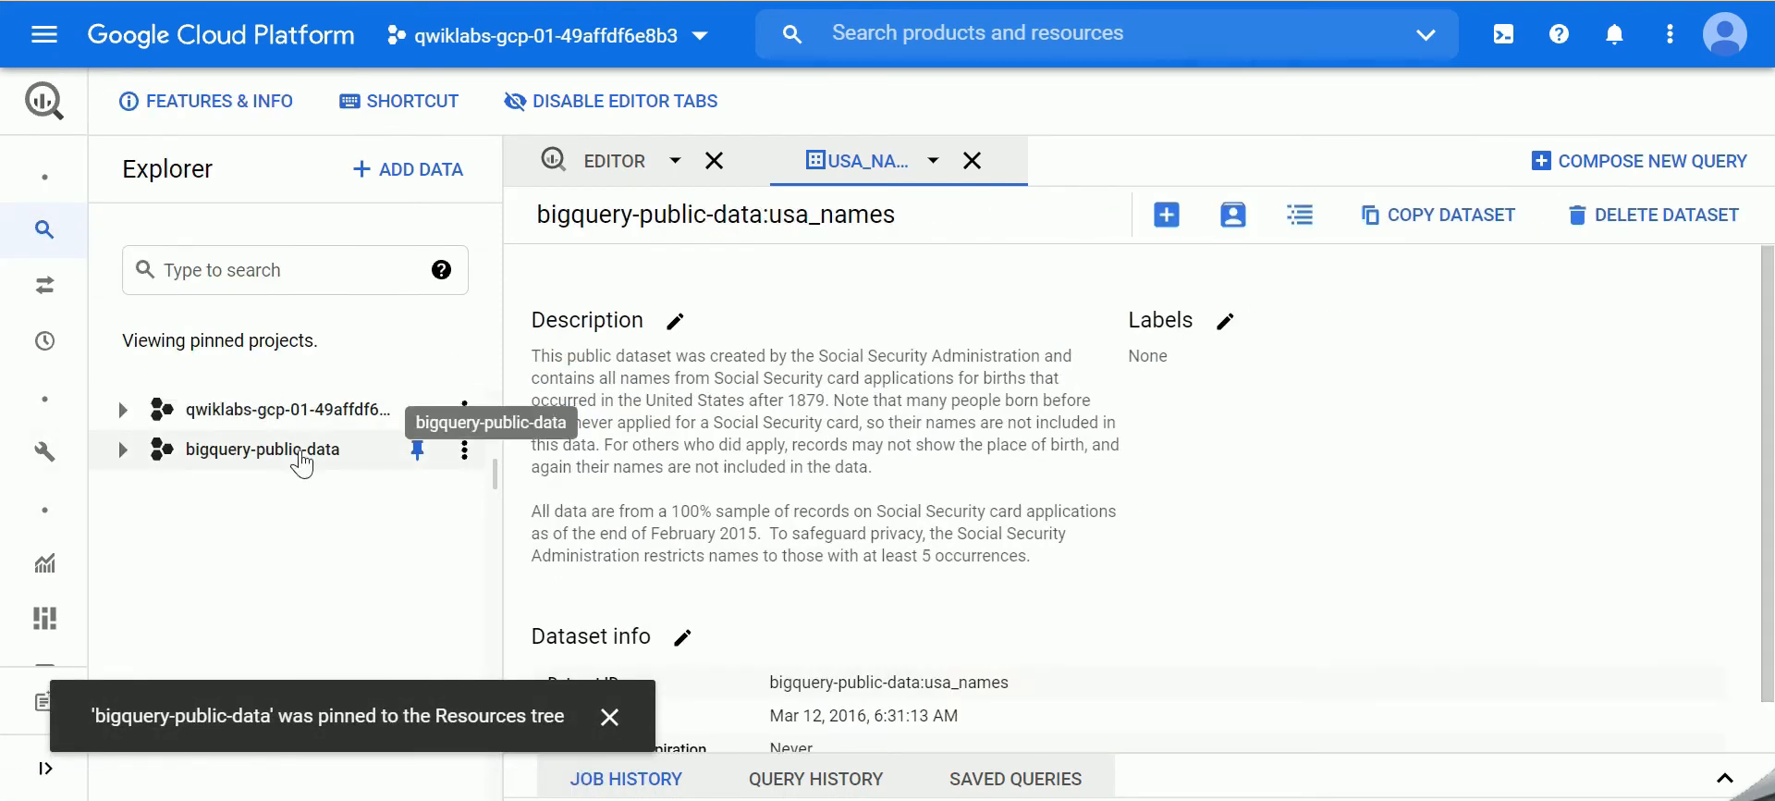
Step: Expand the bigquery-public-data project and its usa_names dataset to list the dataset's tables
left_click(123, 452)
scroll(444, 462, "down", 2)
scroll(477, 431, "down", 15)
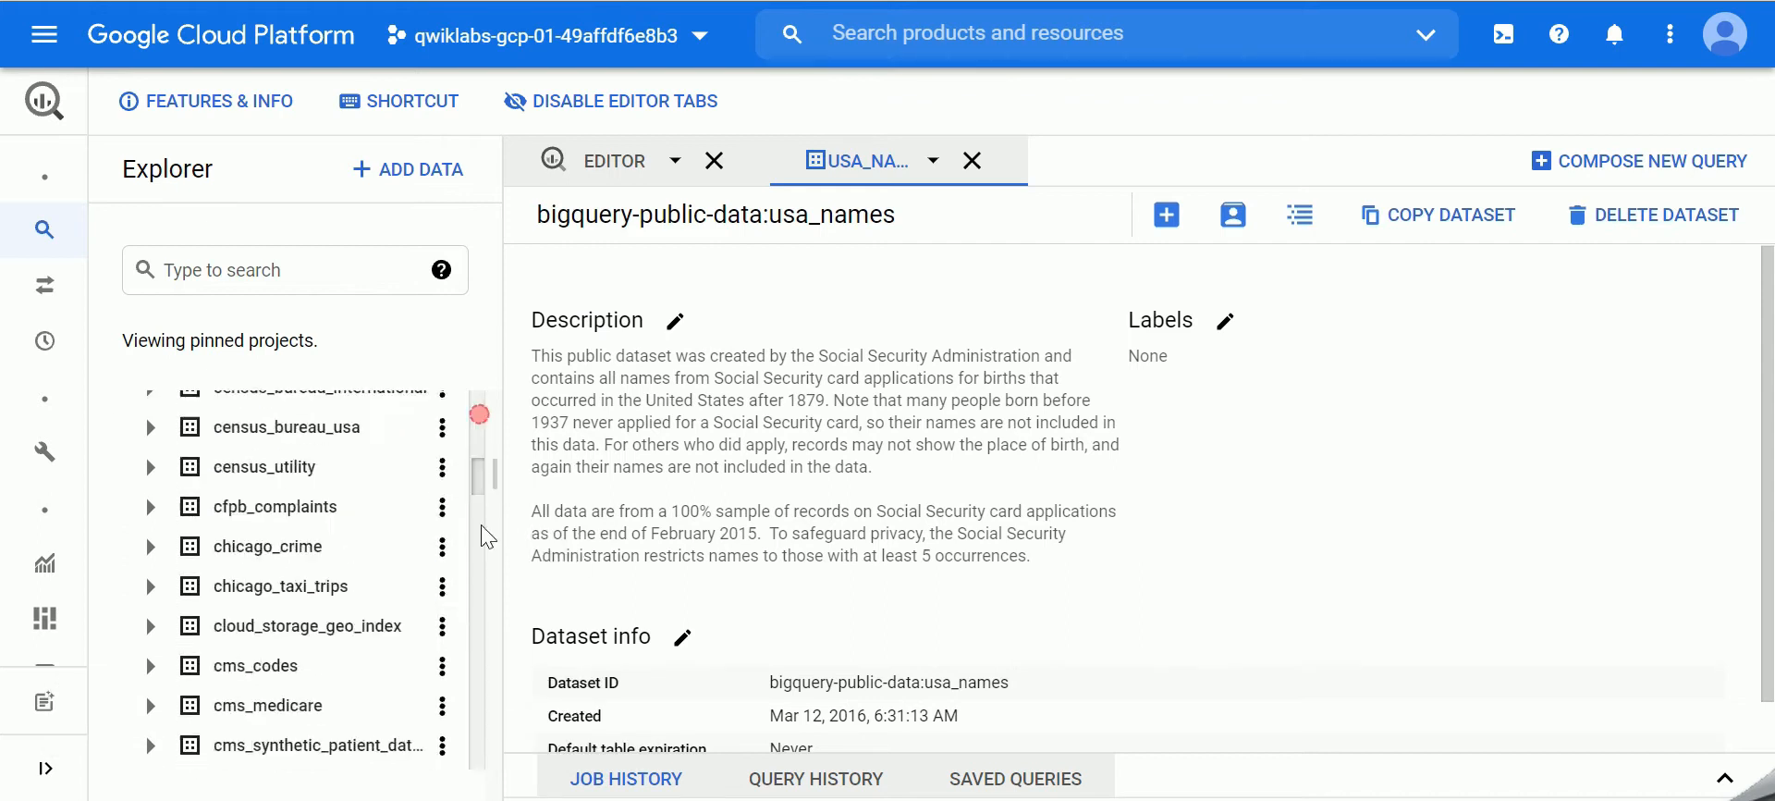
left_click(198, 750)
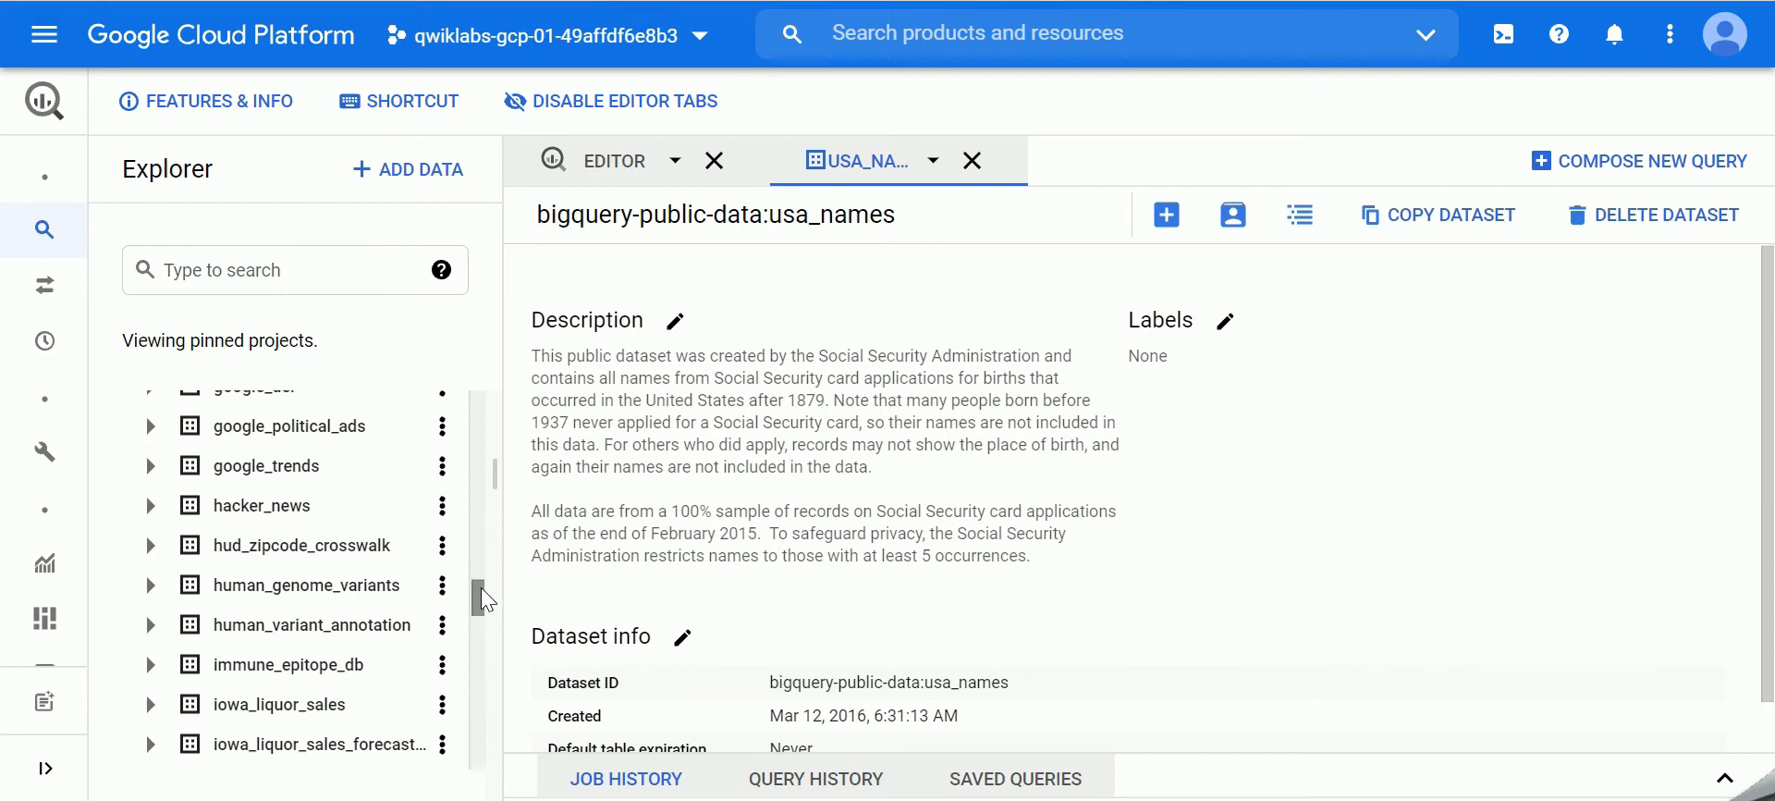
left_click_drag(478, 597, 496, 756)
scroll(228, 601, "up", 3)
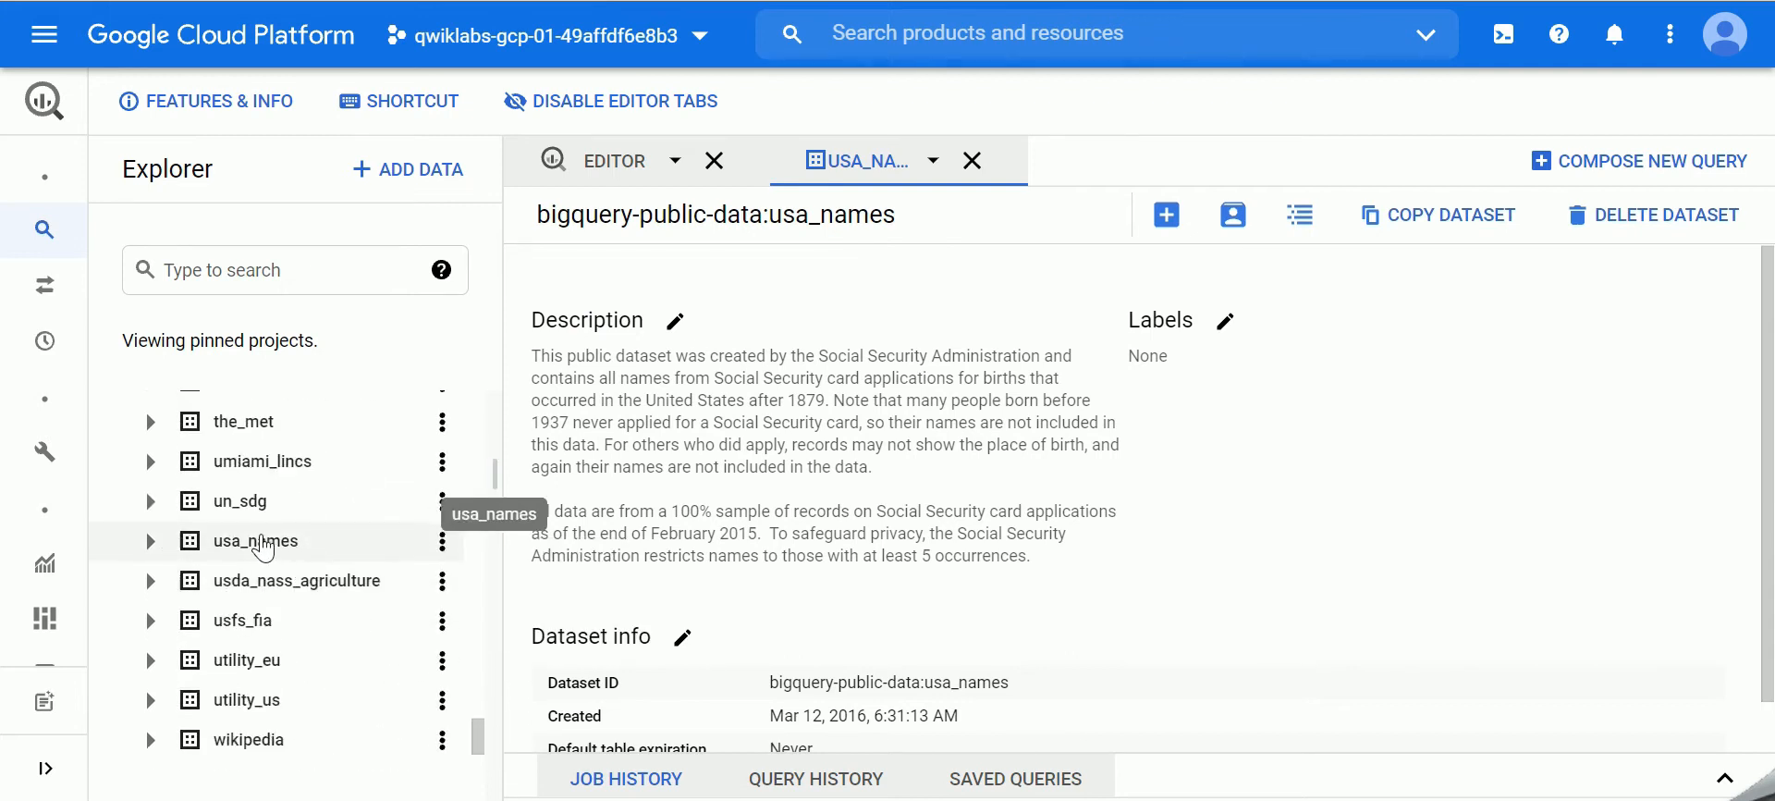
left_click(146, 543)
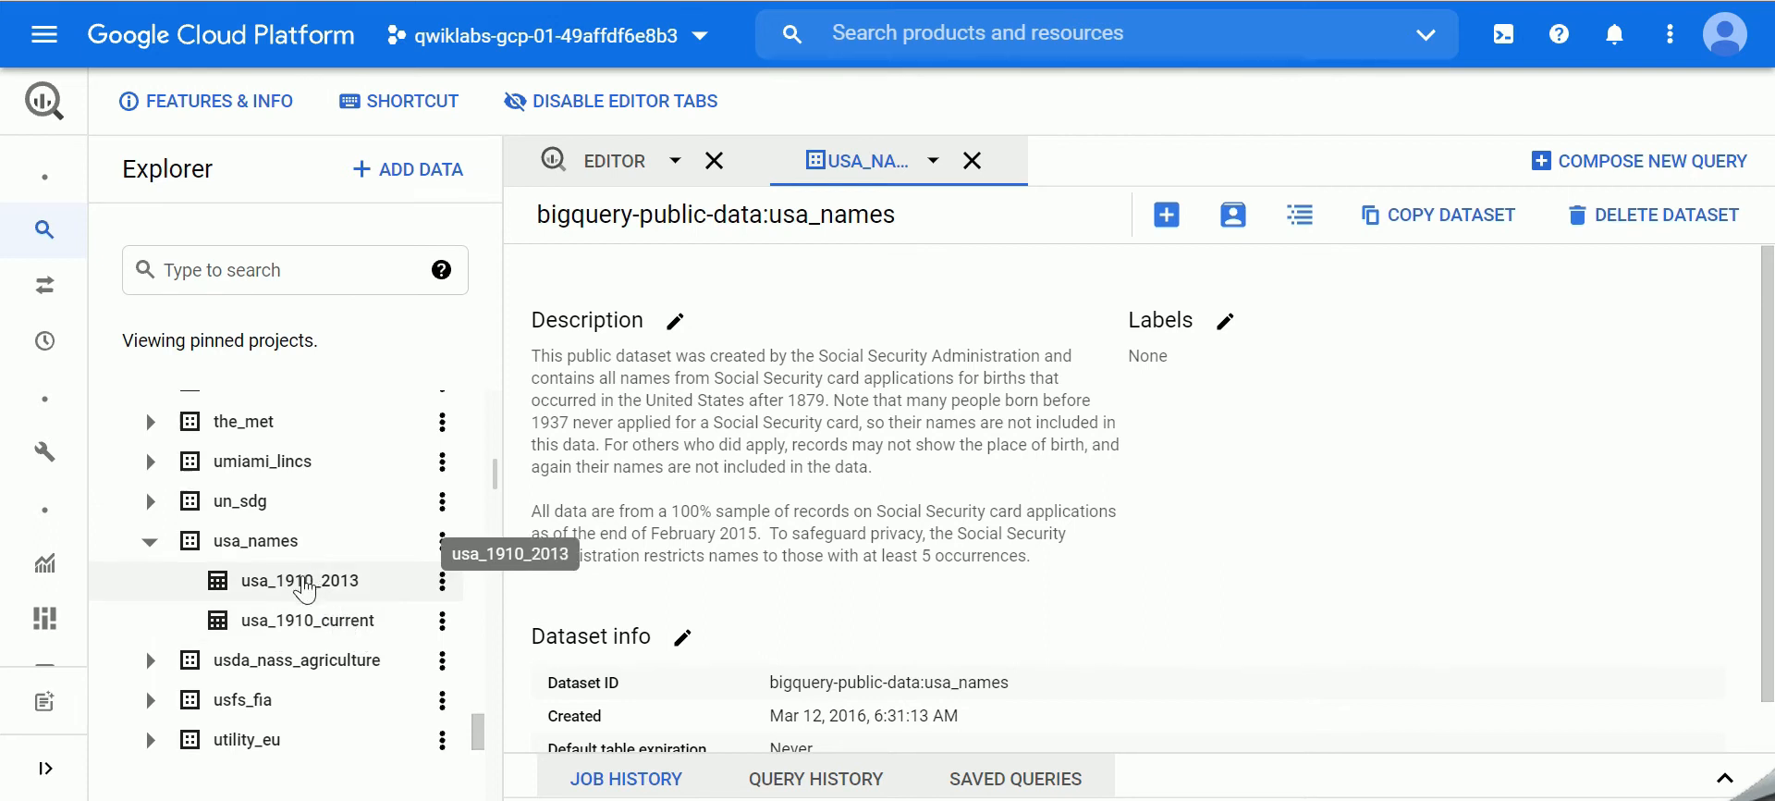
Step: Open the usa_1910_2013 table on its schema and close the dataset and empty editor tabs
left_click(278, 596)
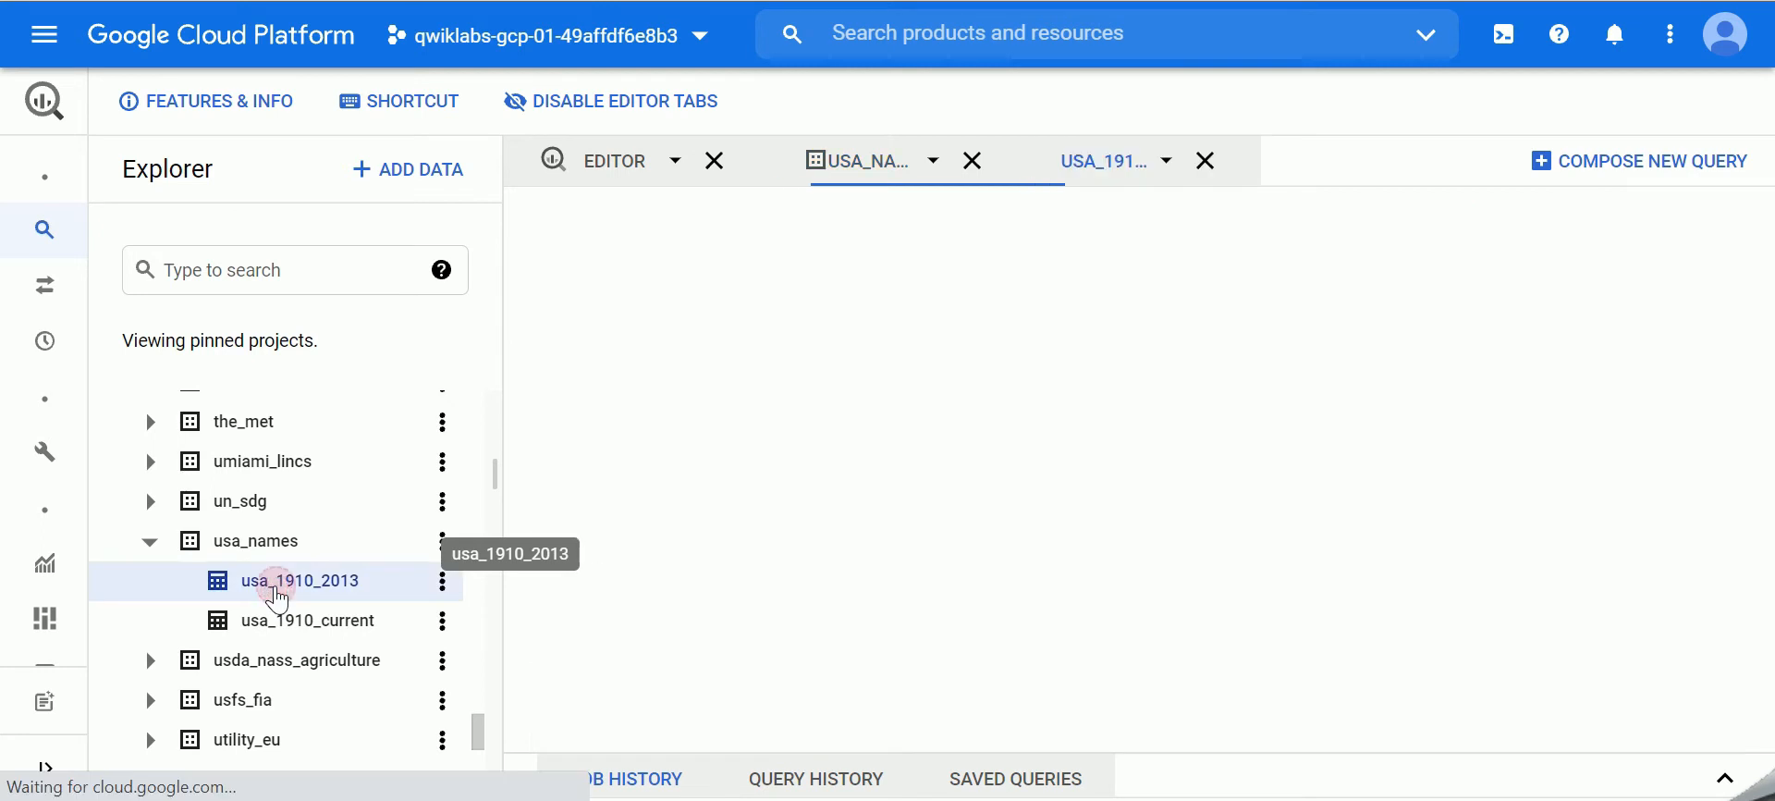
left_click(969, 163)
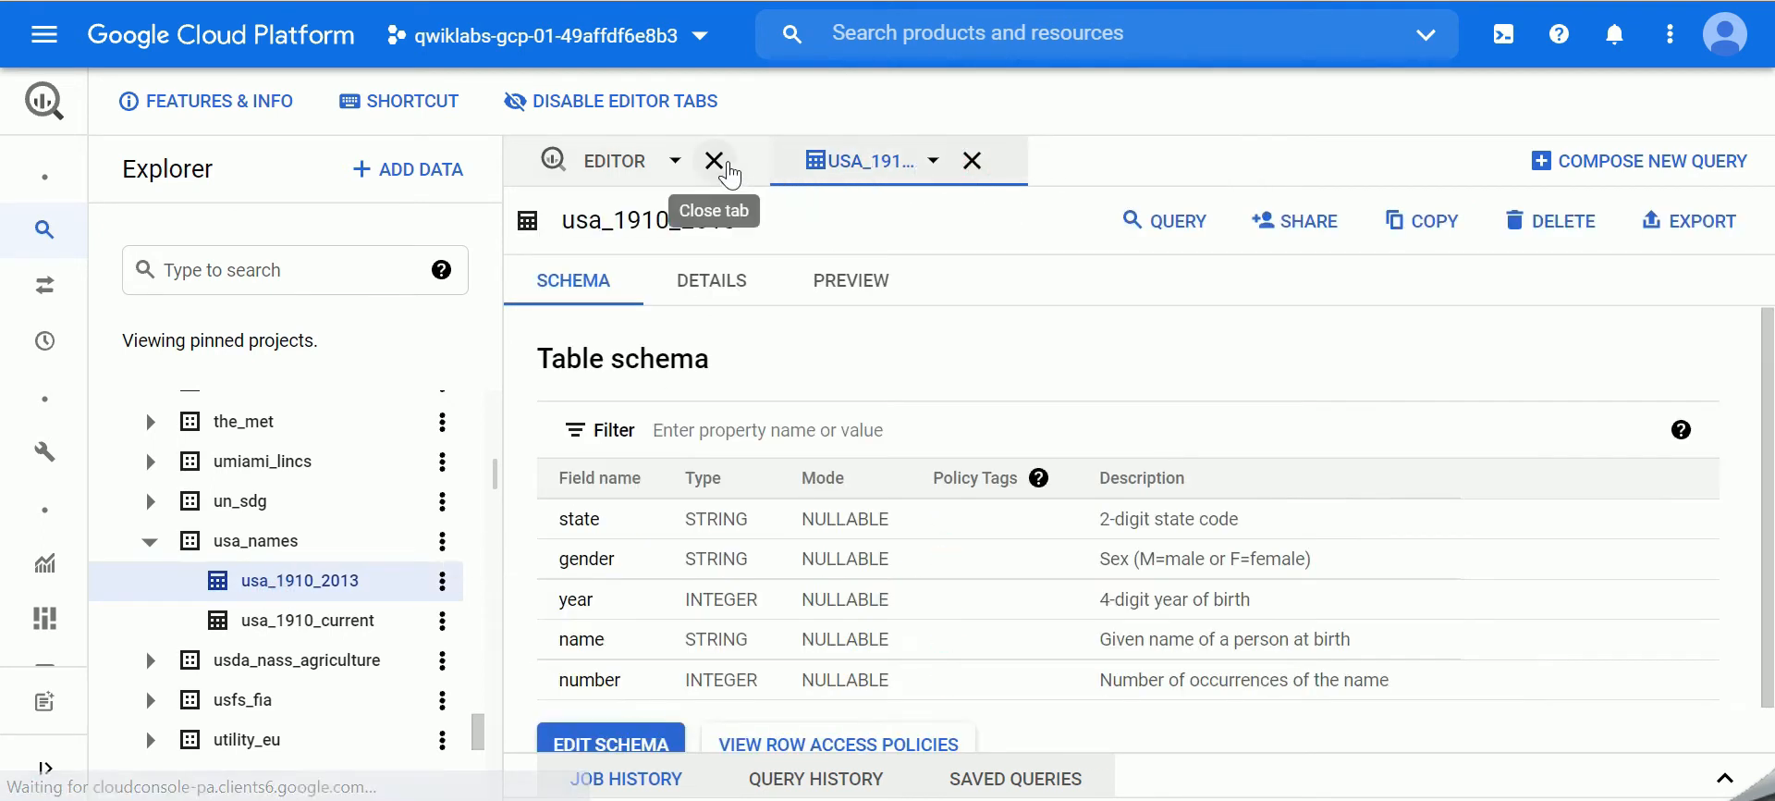
left_click(713, 160)
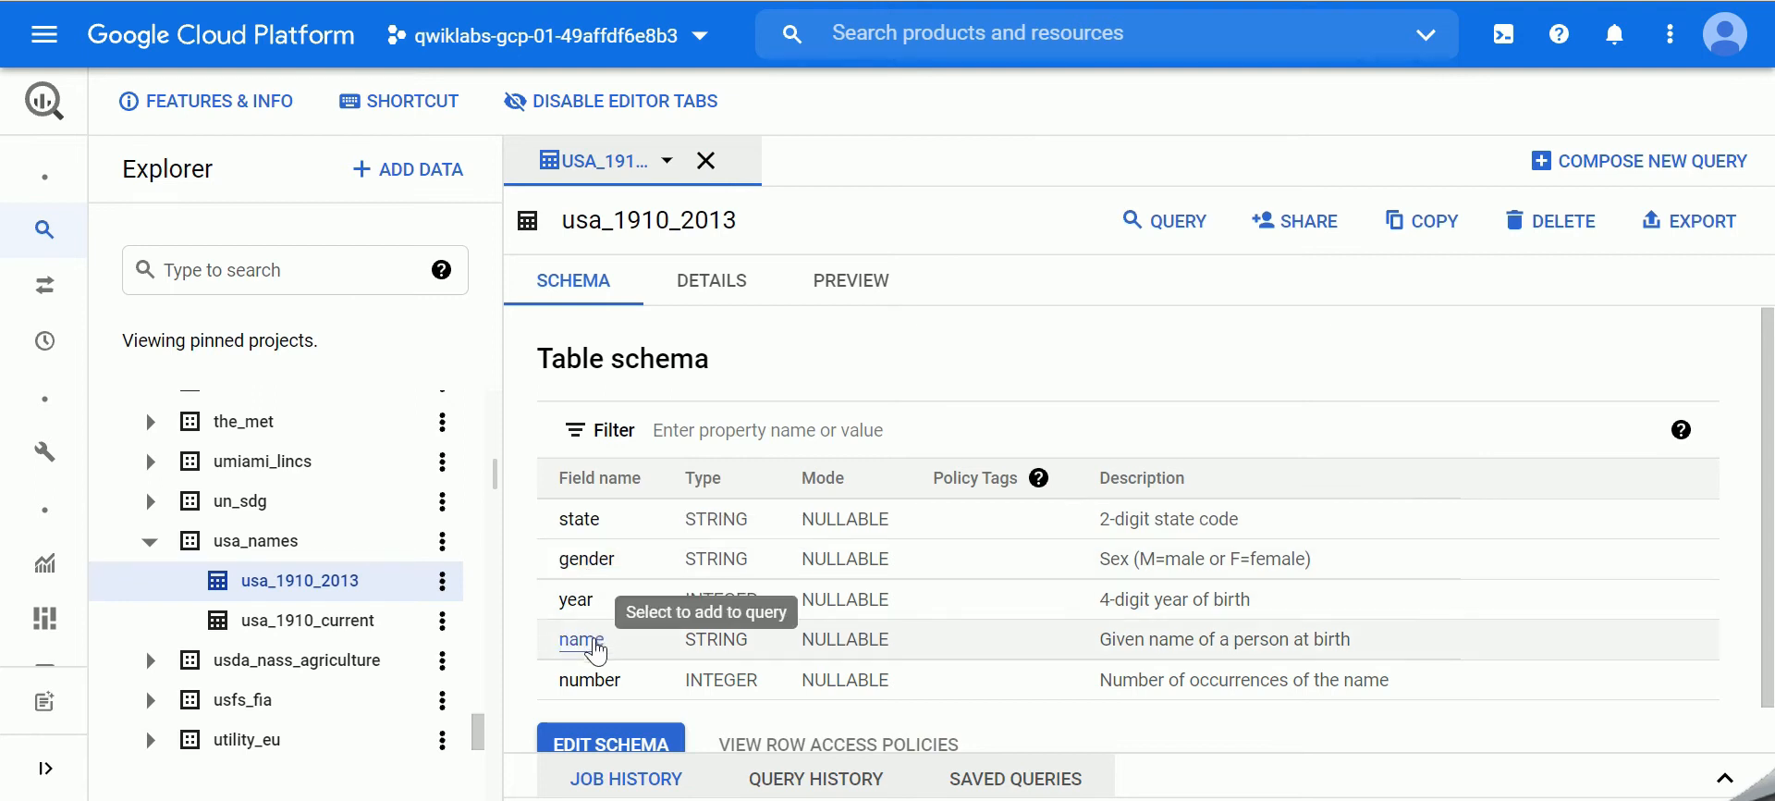
scroll(721, 518, "down", 1)
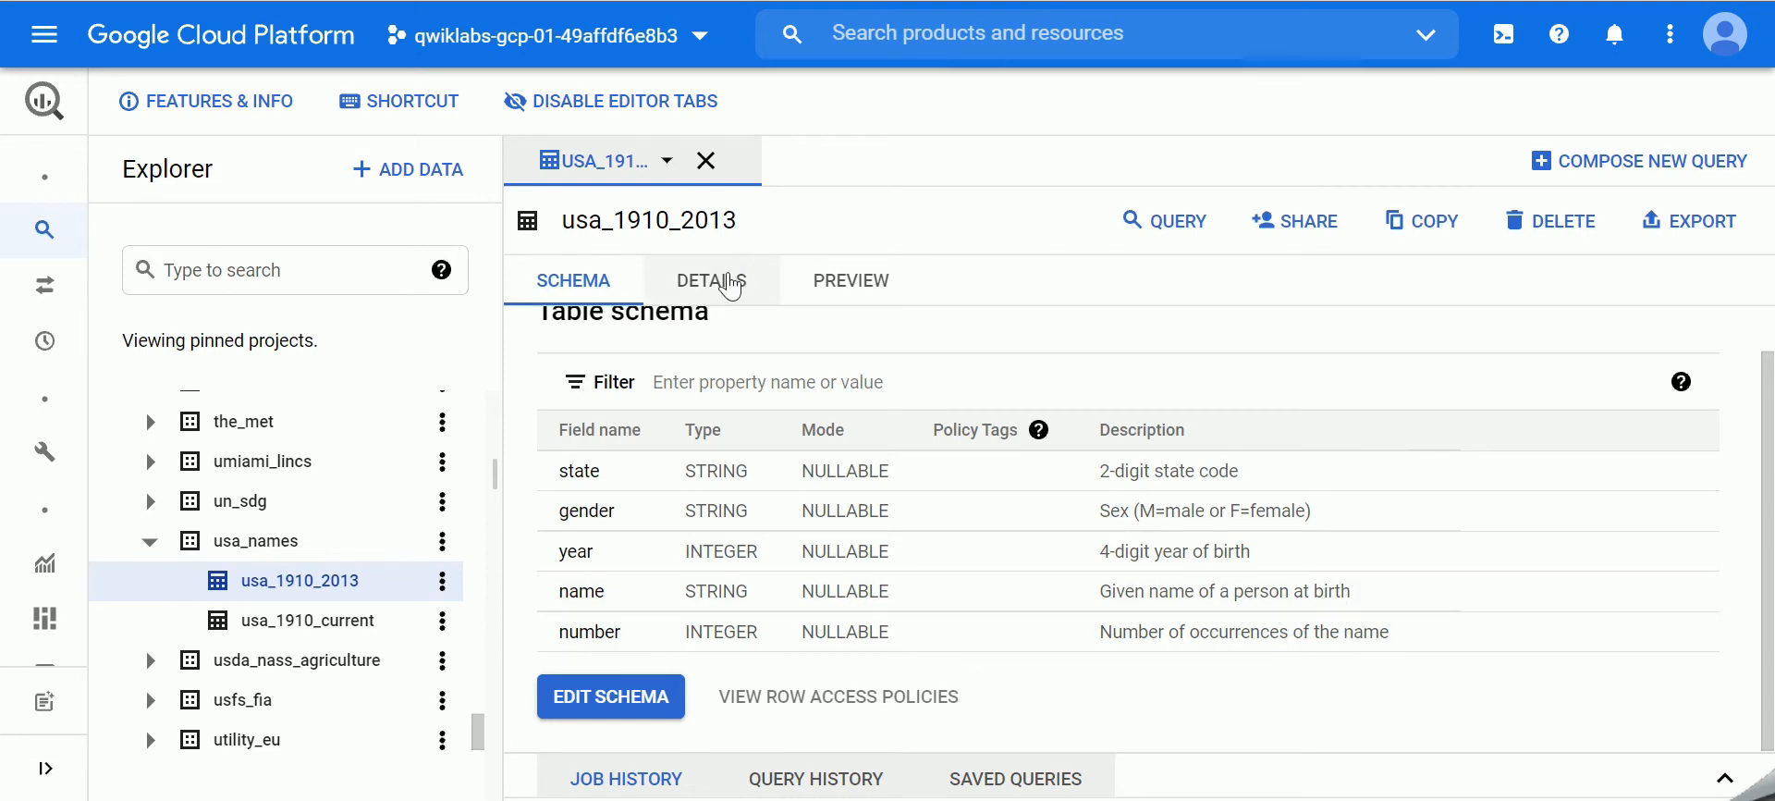
Step: Examine the details of the usa_1910_2013 table, including its size, number of rows and description
left_click(714, 281)
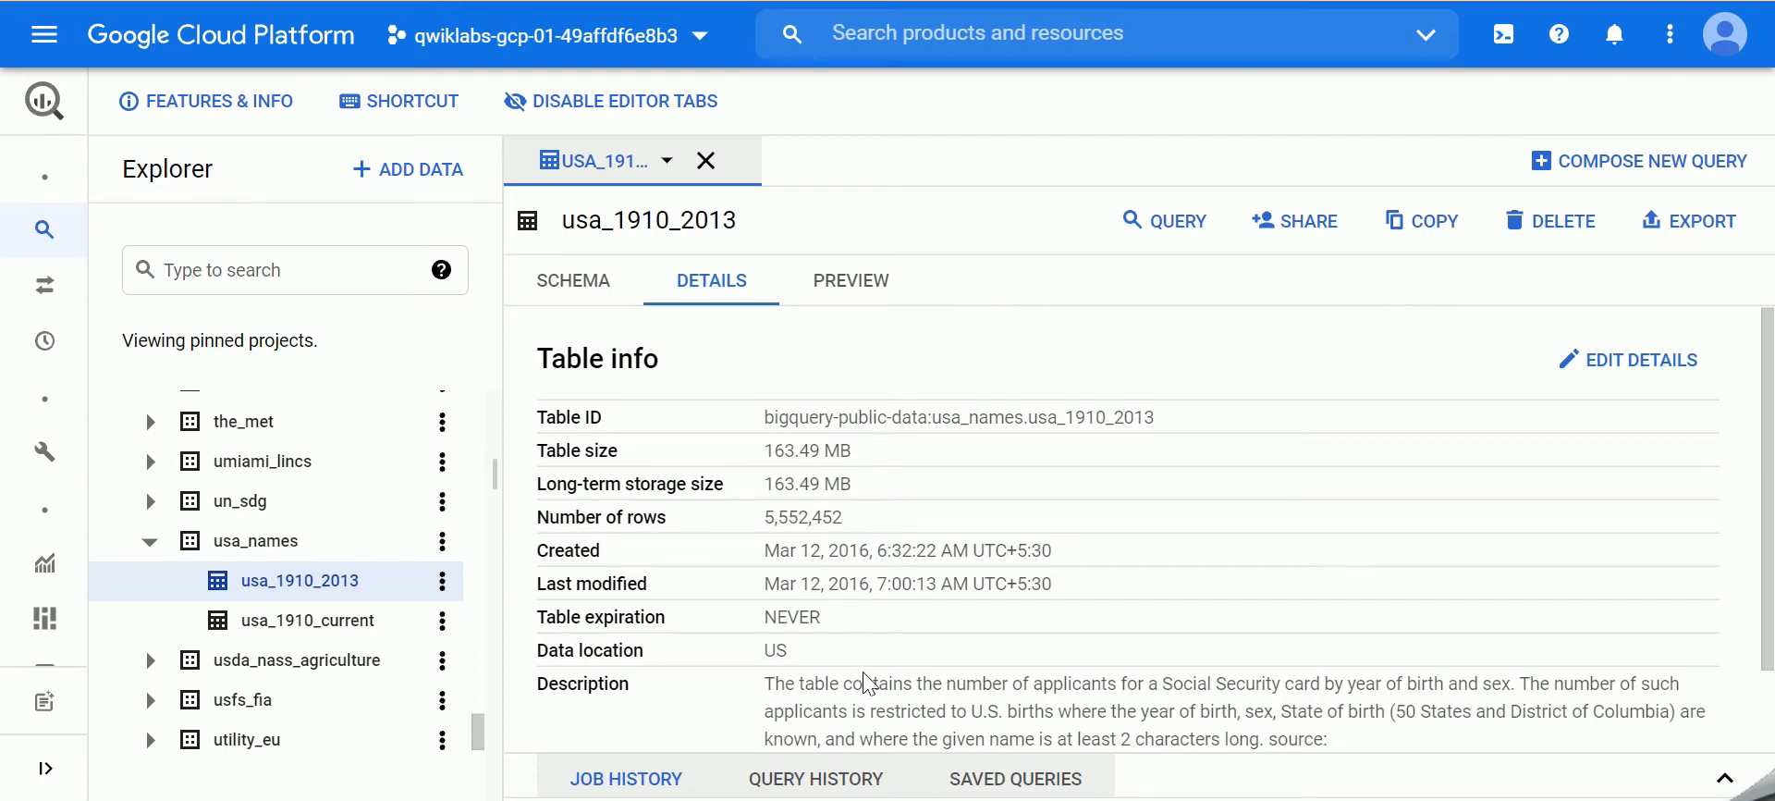
scroll(899, 664, "down", 1)
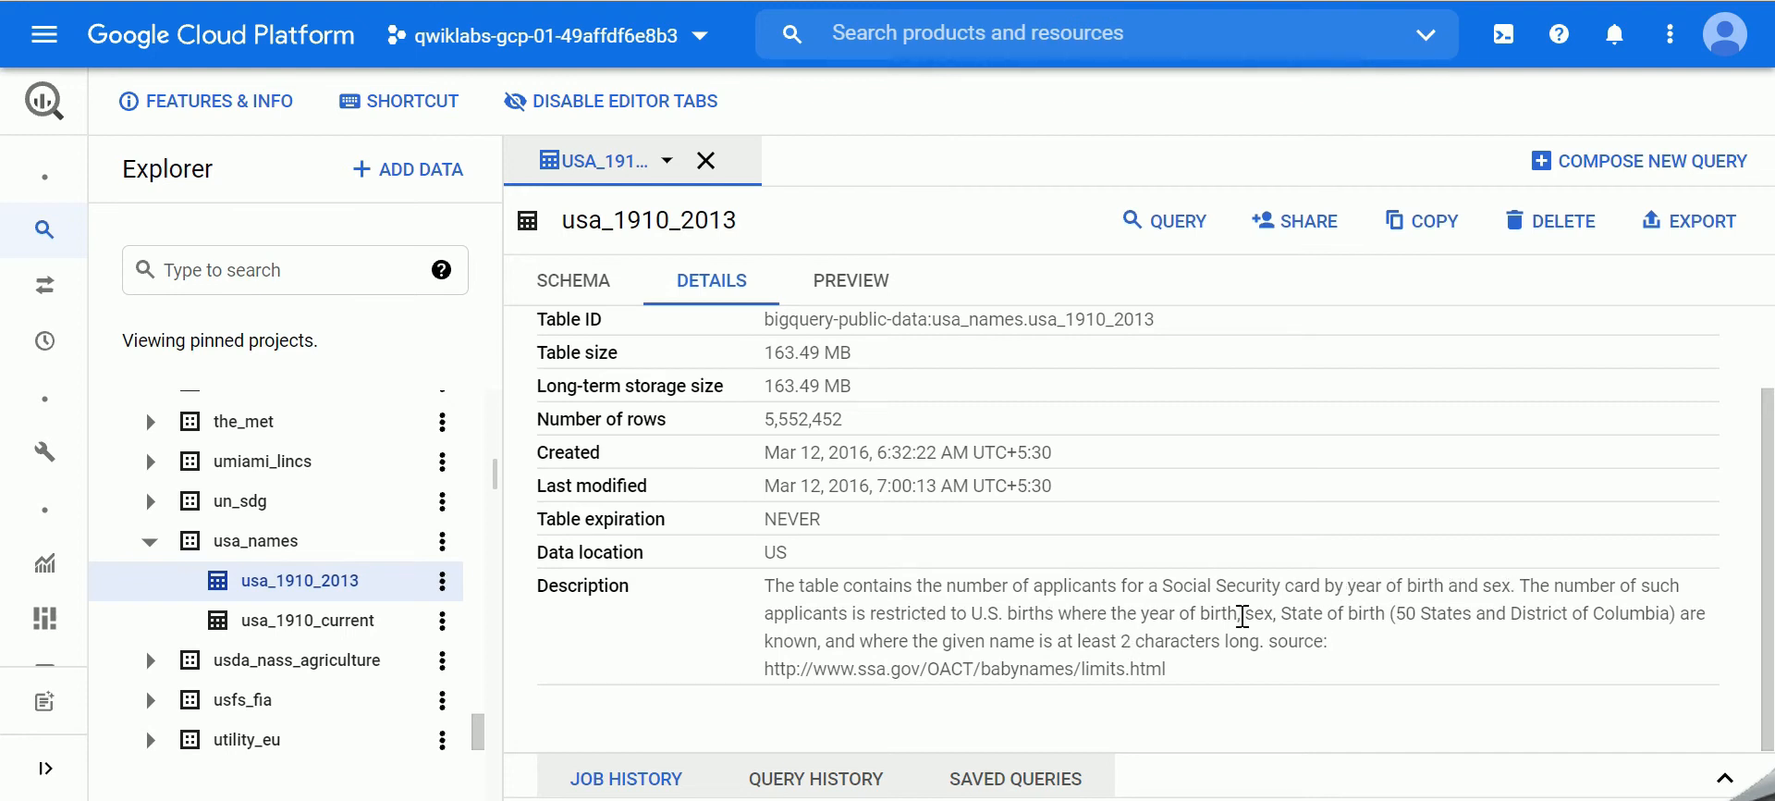
scroll(711, 539, "up", 2)
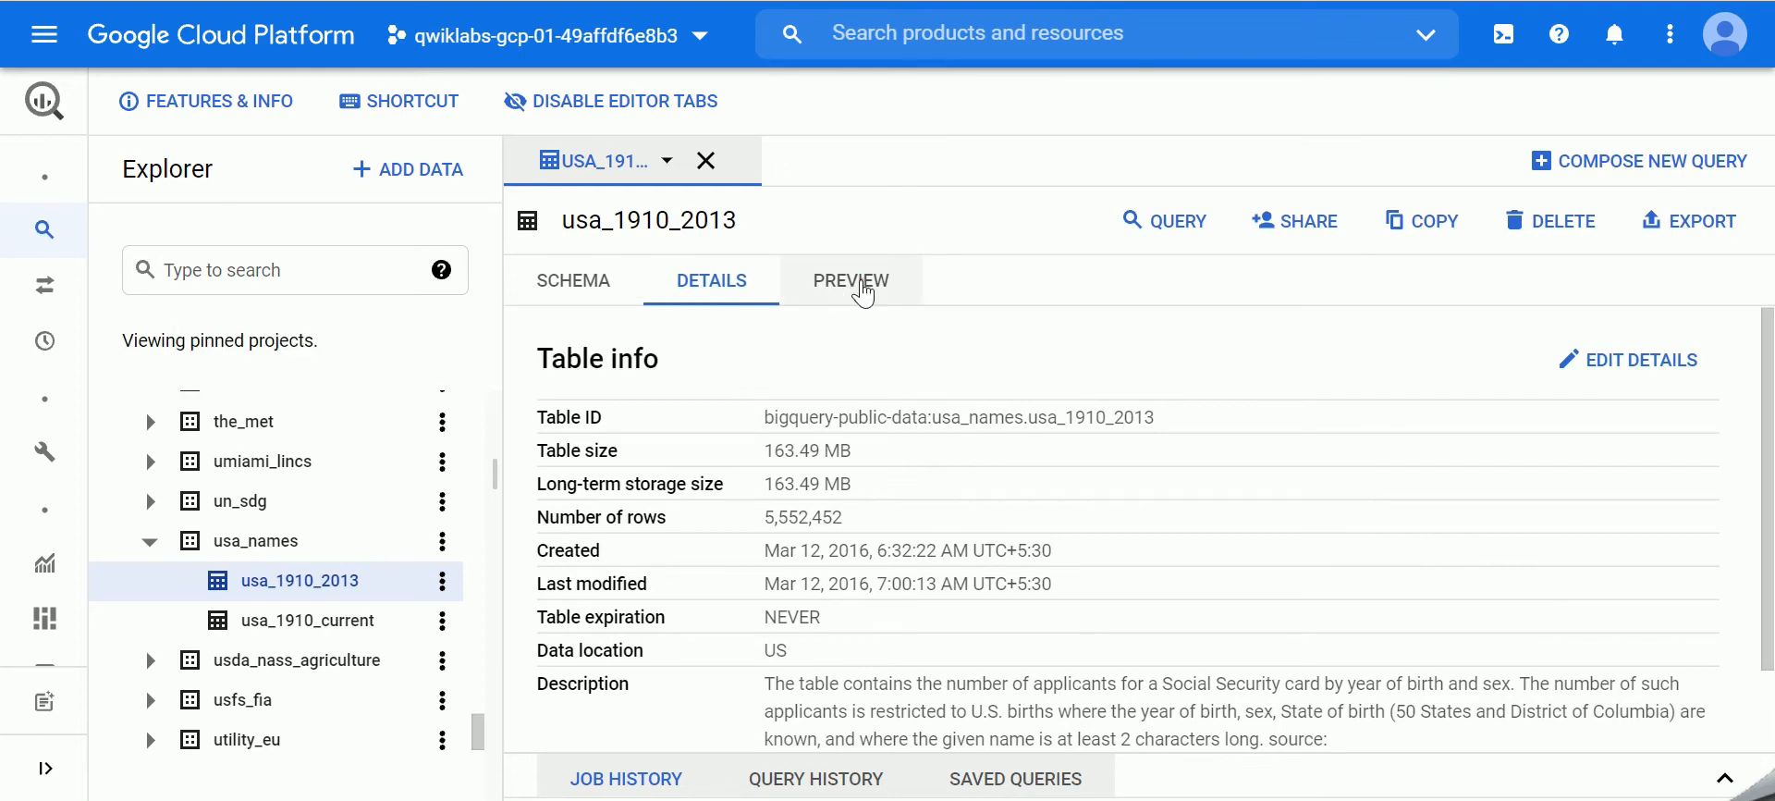
Step: Preview the rows of the usa_1910_2013 table
left_click(862, 291)
scroll(883, 522, "down", 10)
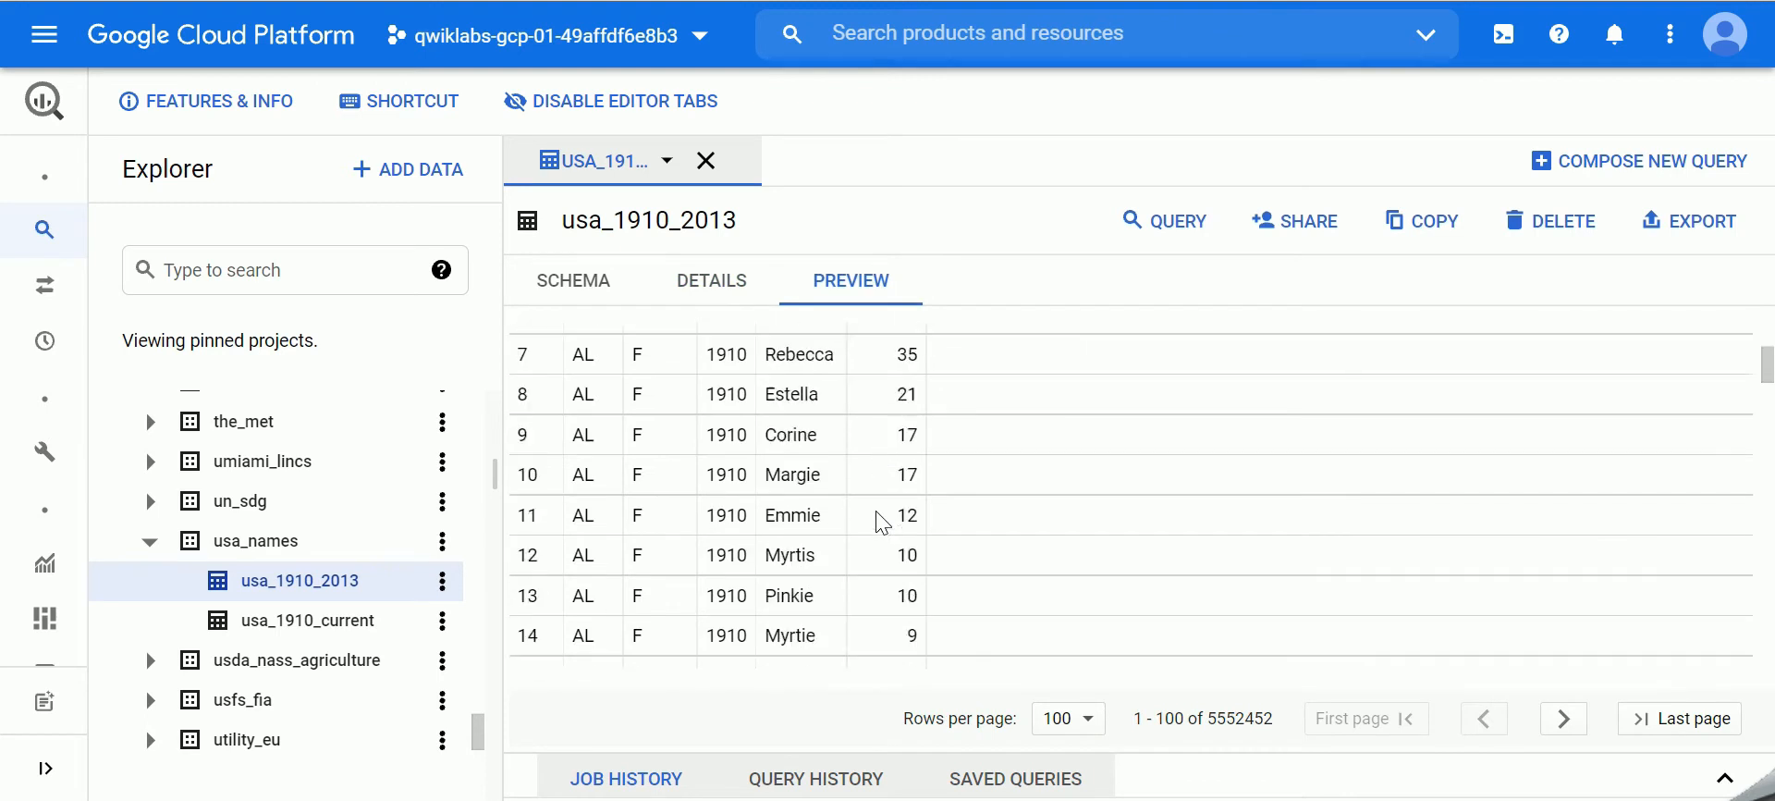
scroll(883, 523, "down", 3)
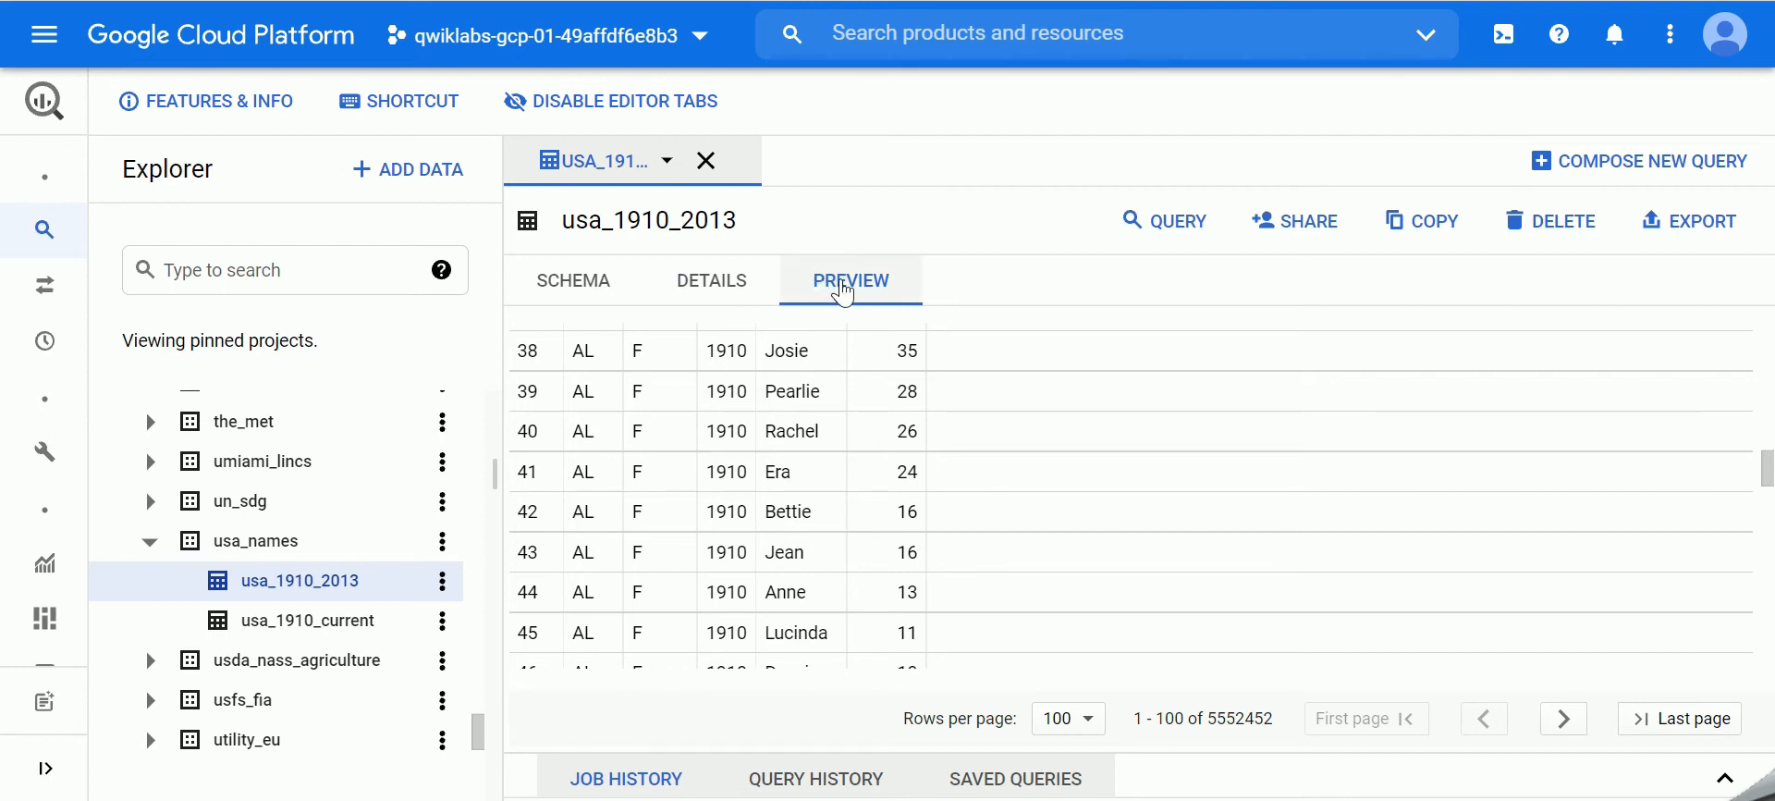
scroll(781, 340, "down", 20)
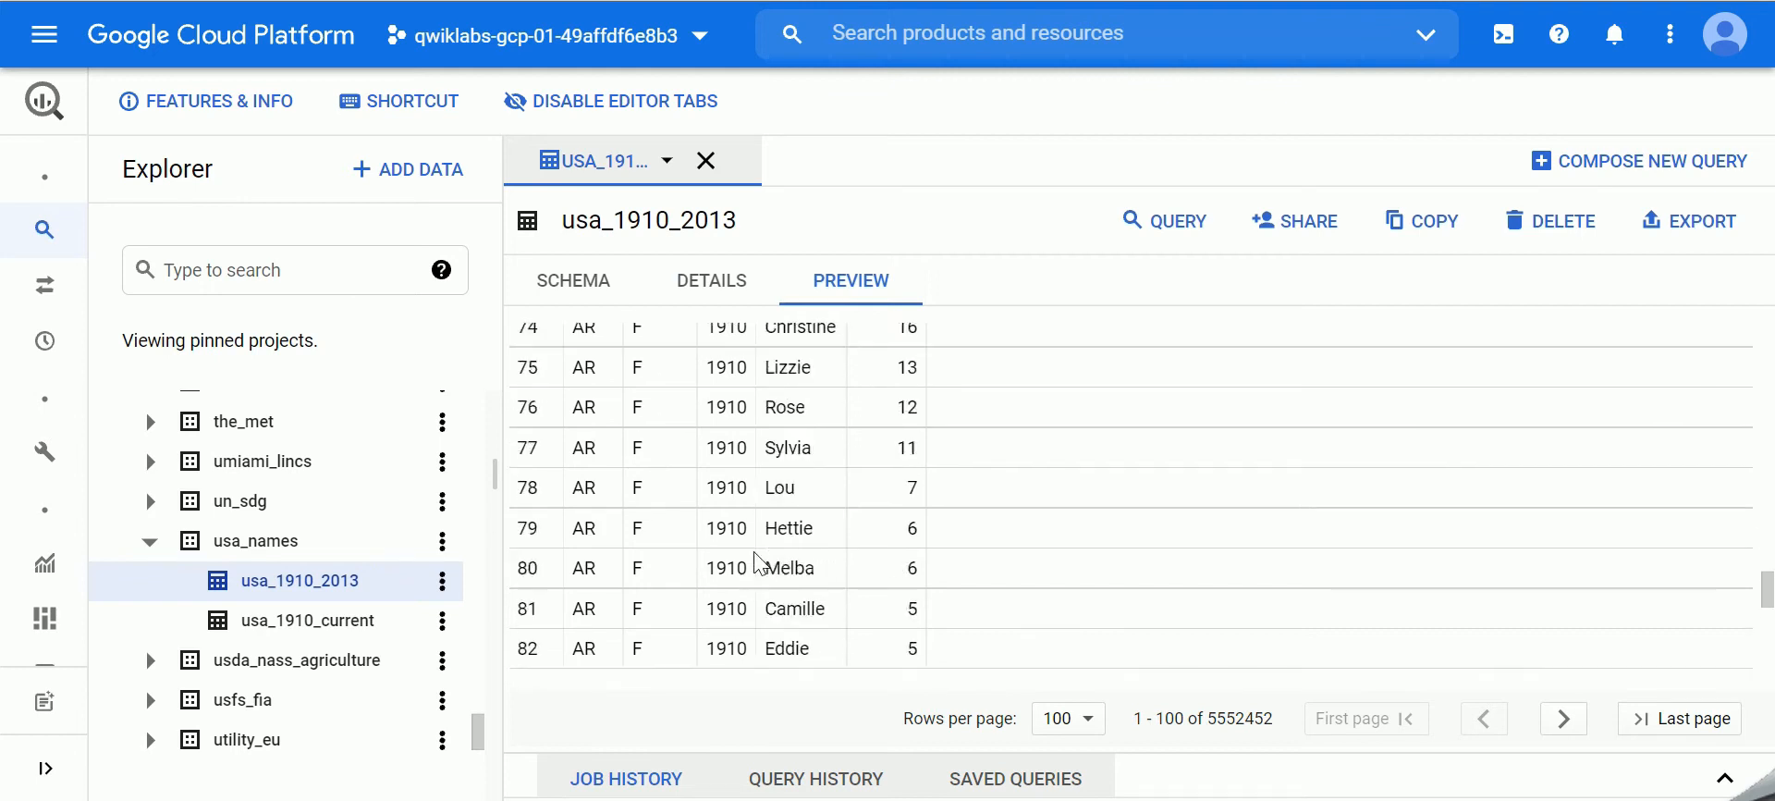
scroll(760, 564, "up", 20)
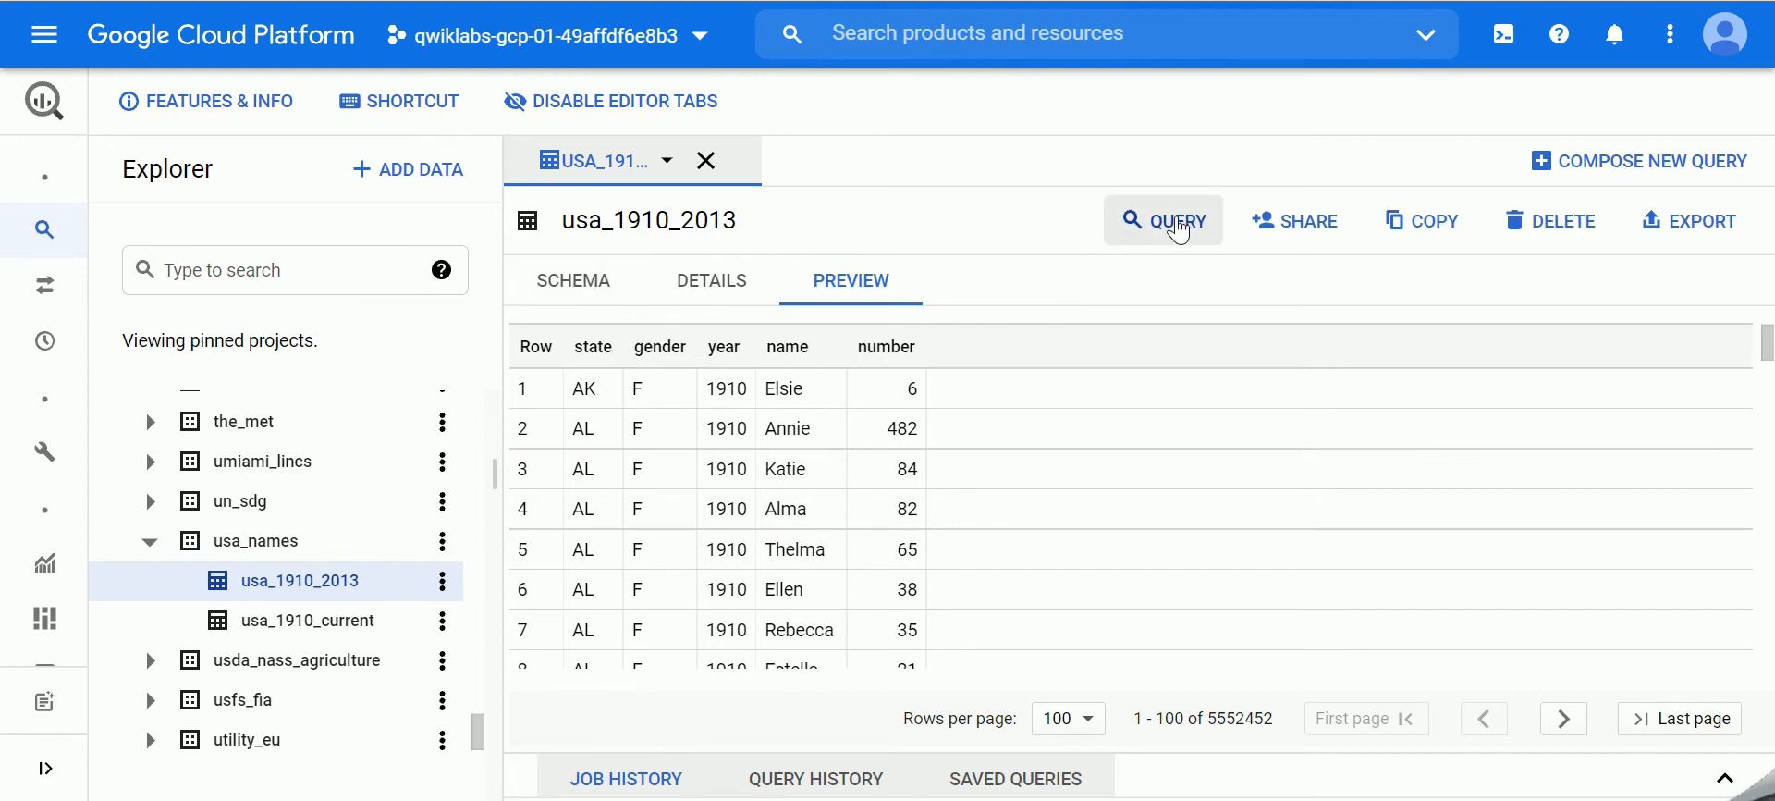
Step: Start a query on the usa_1910_2013 table and close the table's tab so only the query editor remains
left_click(1170, 236)
left_click(1167, 233)
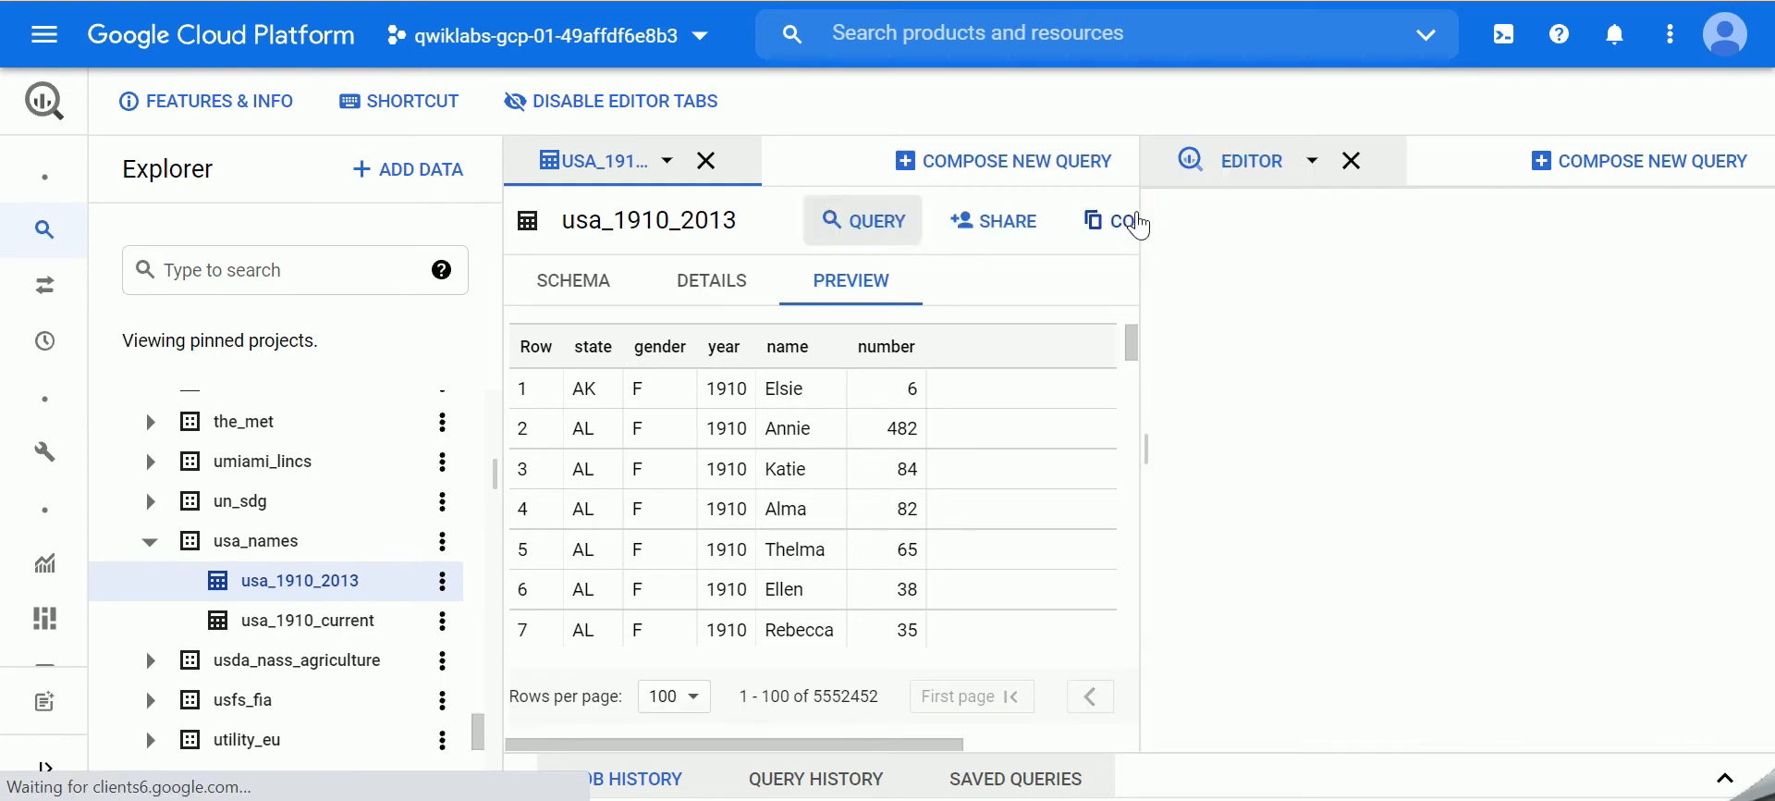
left_click(730, 161)
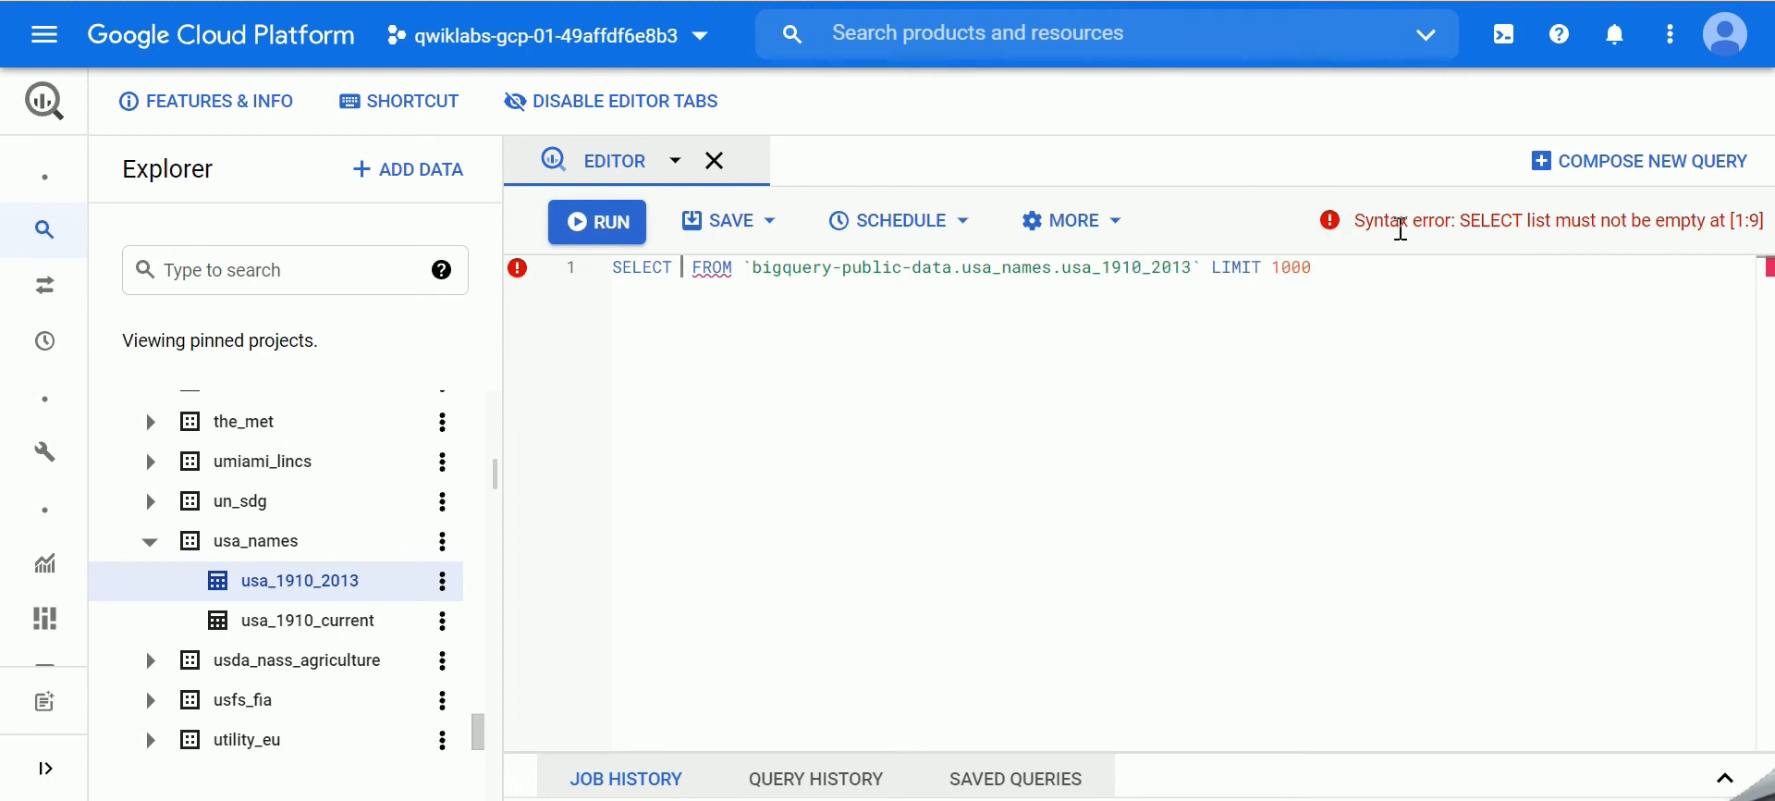
Step: Copy the columns name, gender and SUM(number) AS total from the Notepad notes into the query's empty SELECT list
left_click(1328, 277)
left_click(686, 272)
key("alt+Tab")
left_click_drag(645, 329, 416, 305)
key("ctrl+c")
left_click(698, 267)
key("ctrl+v")
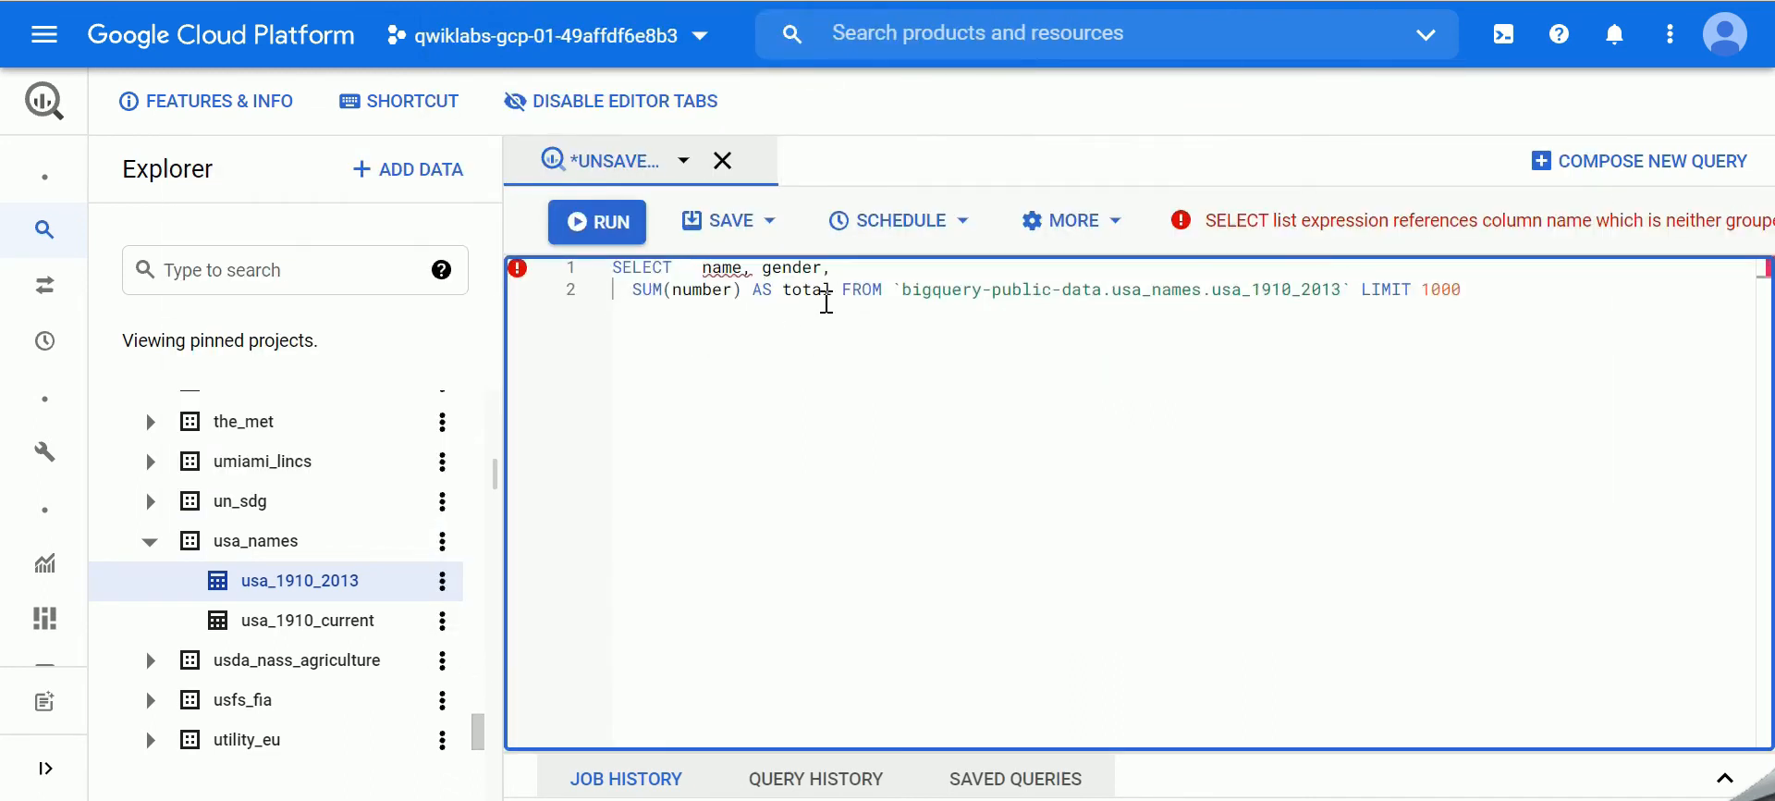
Step: Copy the GROUP BY name, gender clause from the Notepad notes and insert it before LIMIT in the query
key("alt+Tab")
left_click_drag(589, 412, 436, 392)
key("ctrl+c")
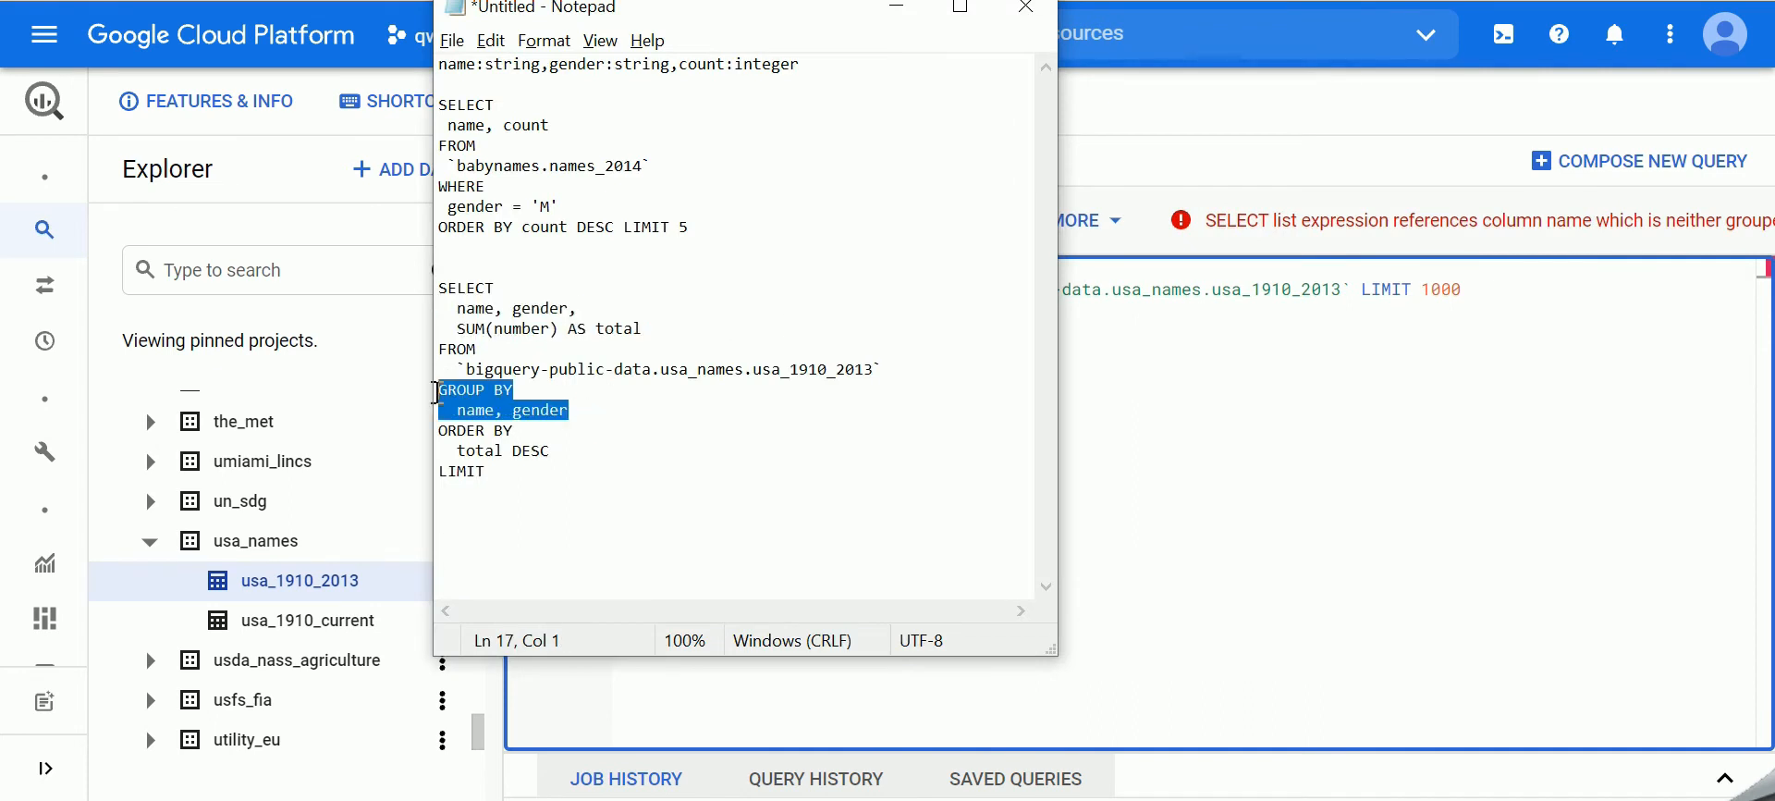
key("alt+Tab")
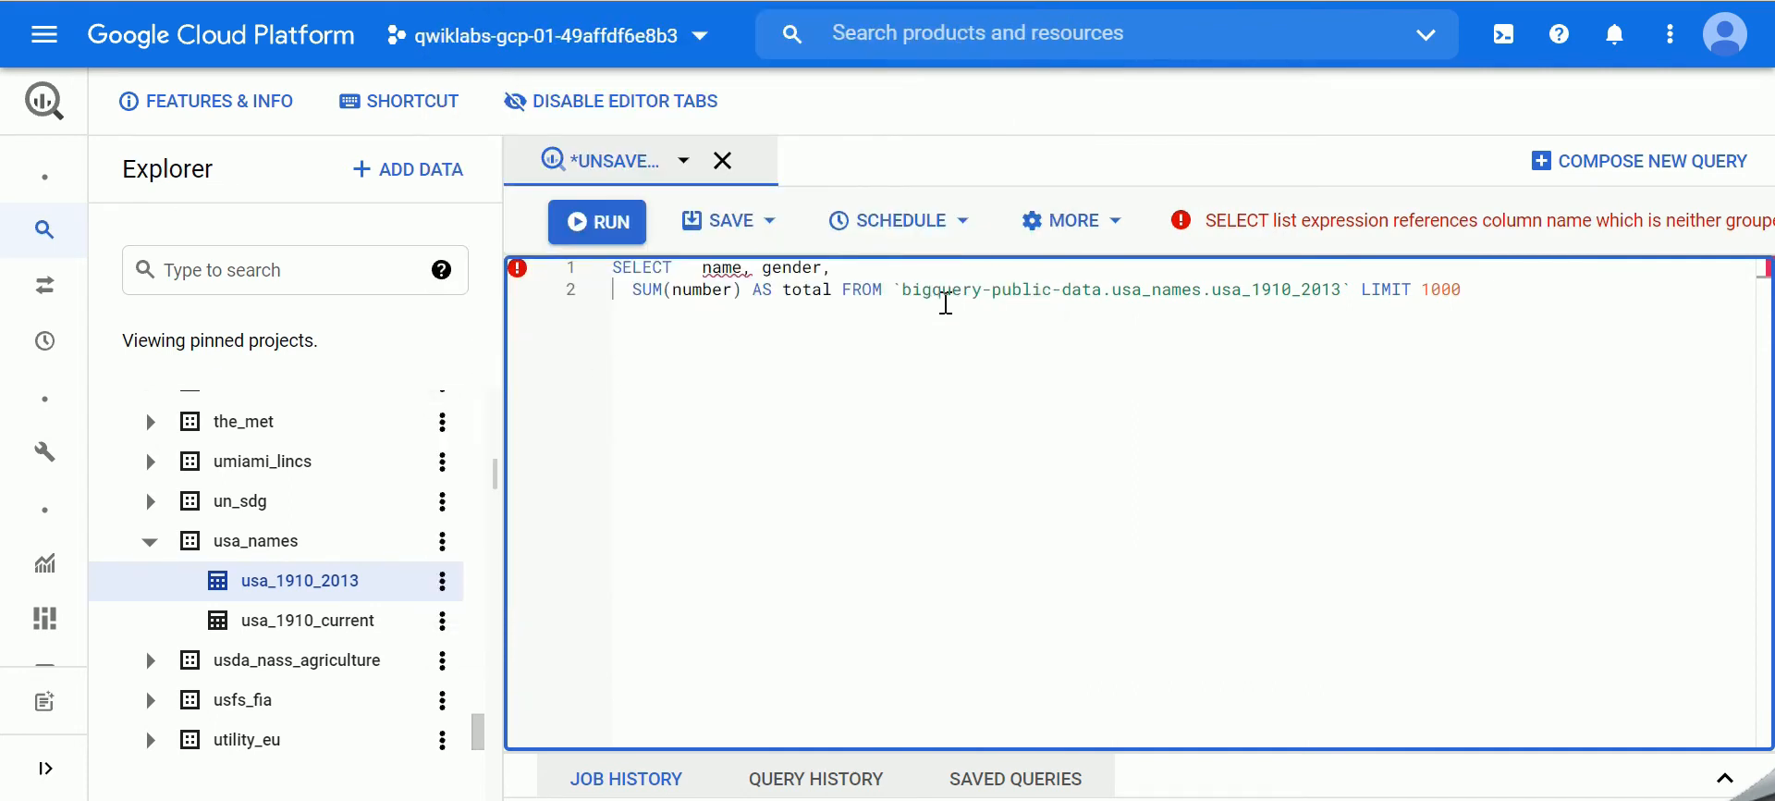
left_click(1357, 289)
key("ctrl+v")
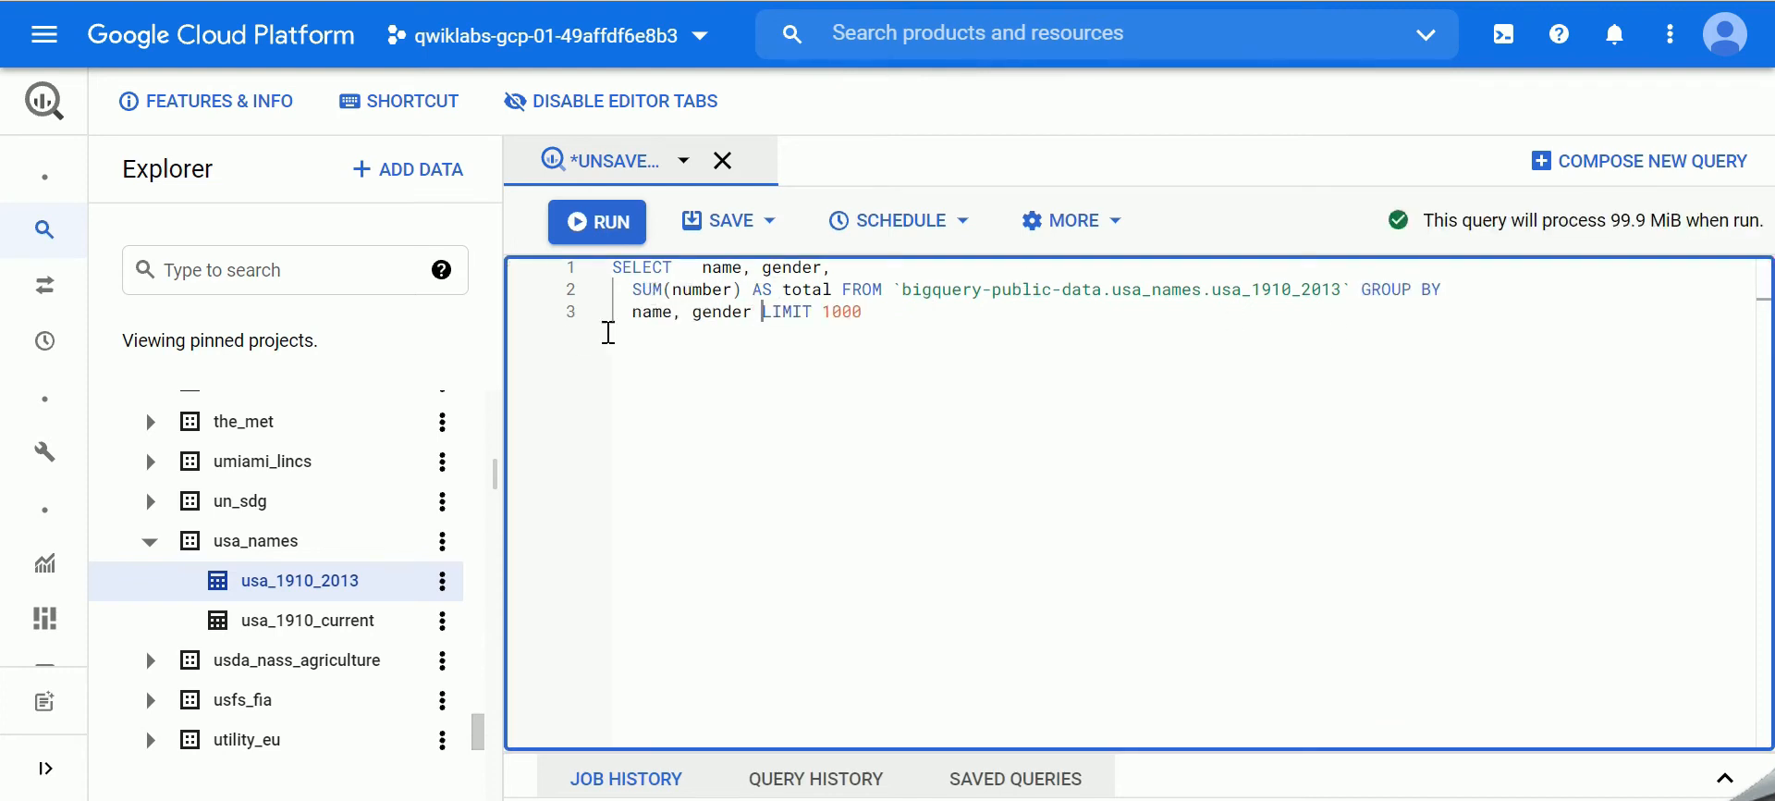
Step: Format the query text in the editor, keeping the limit of 1000 rows
key("alt+Tab")
key("alt+Tab")
left_click(883, 308)
double_click(847, 317)
left_click(906, 316)
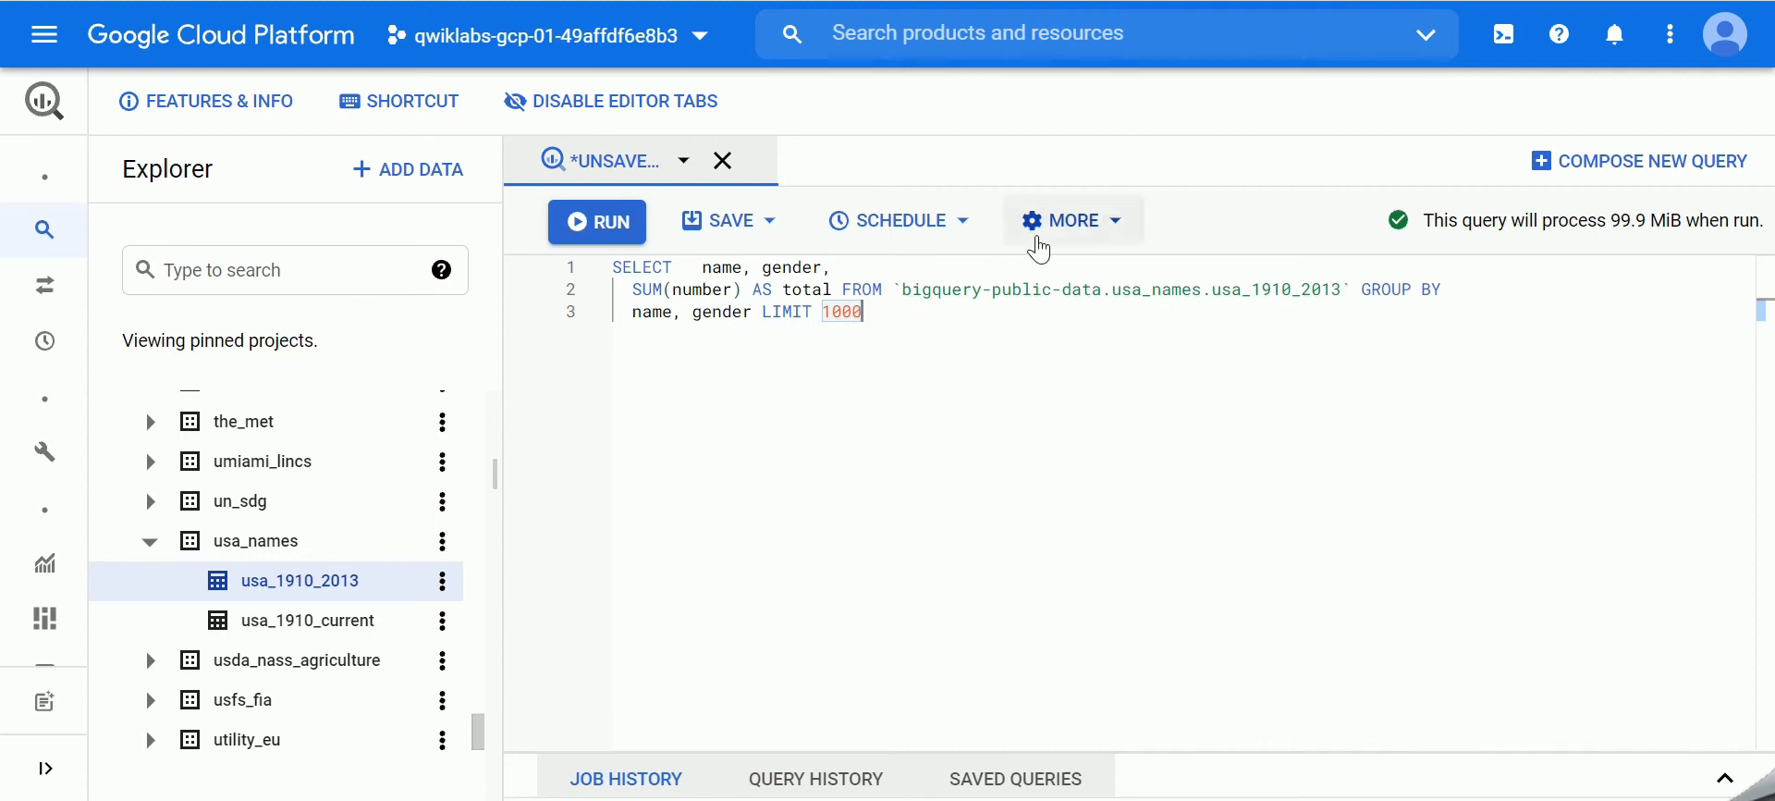
left_click(1066, 231)
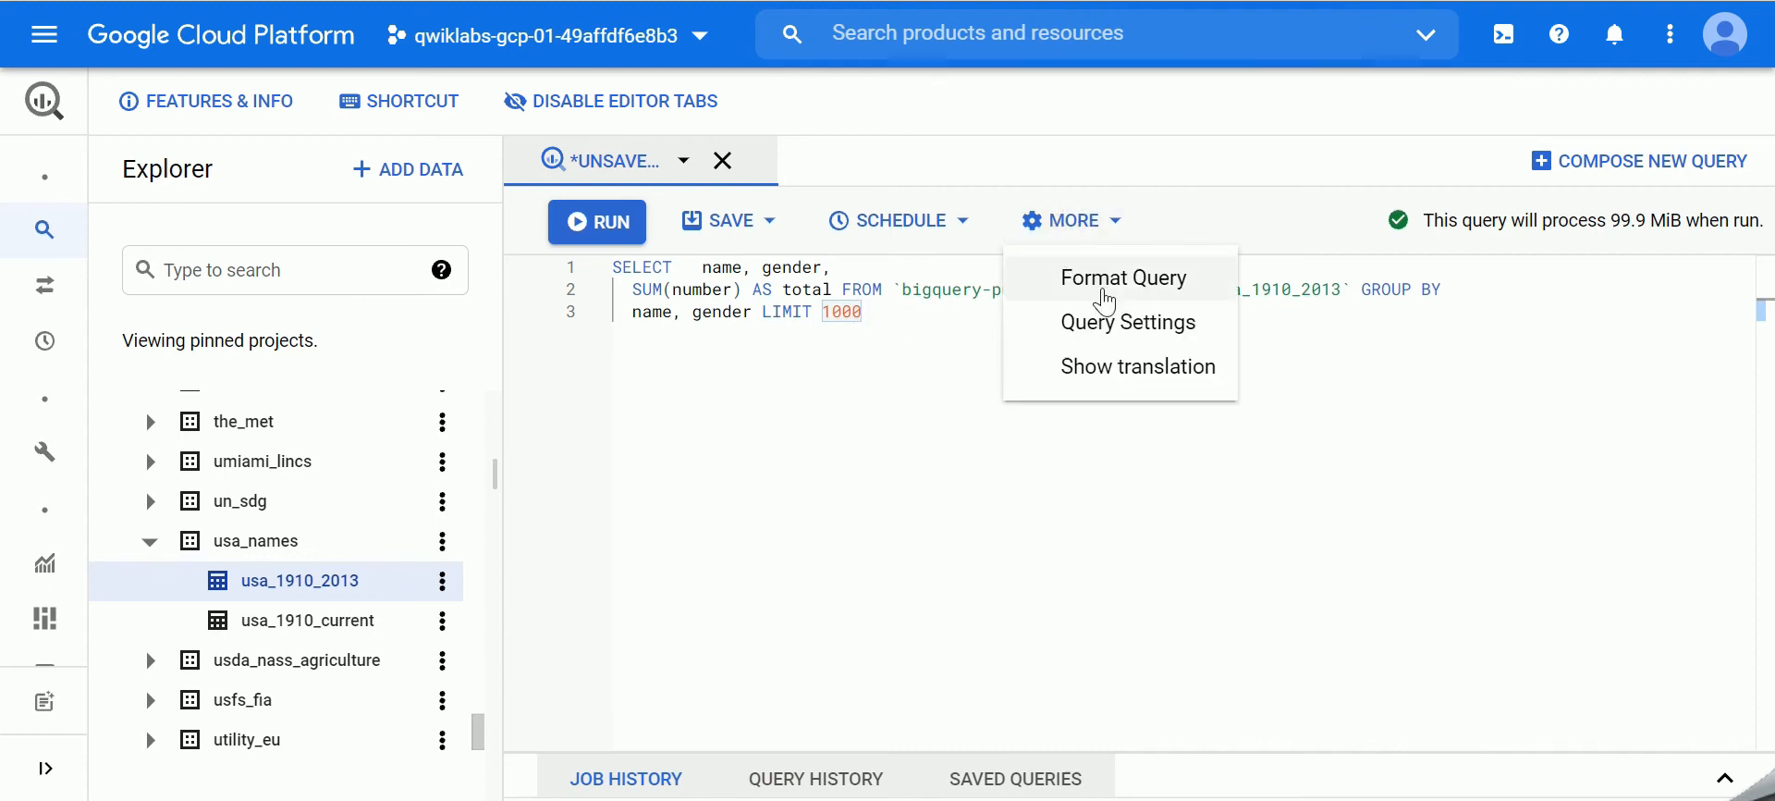
left_click(1128, 280)
left_click(723, 483)
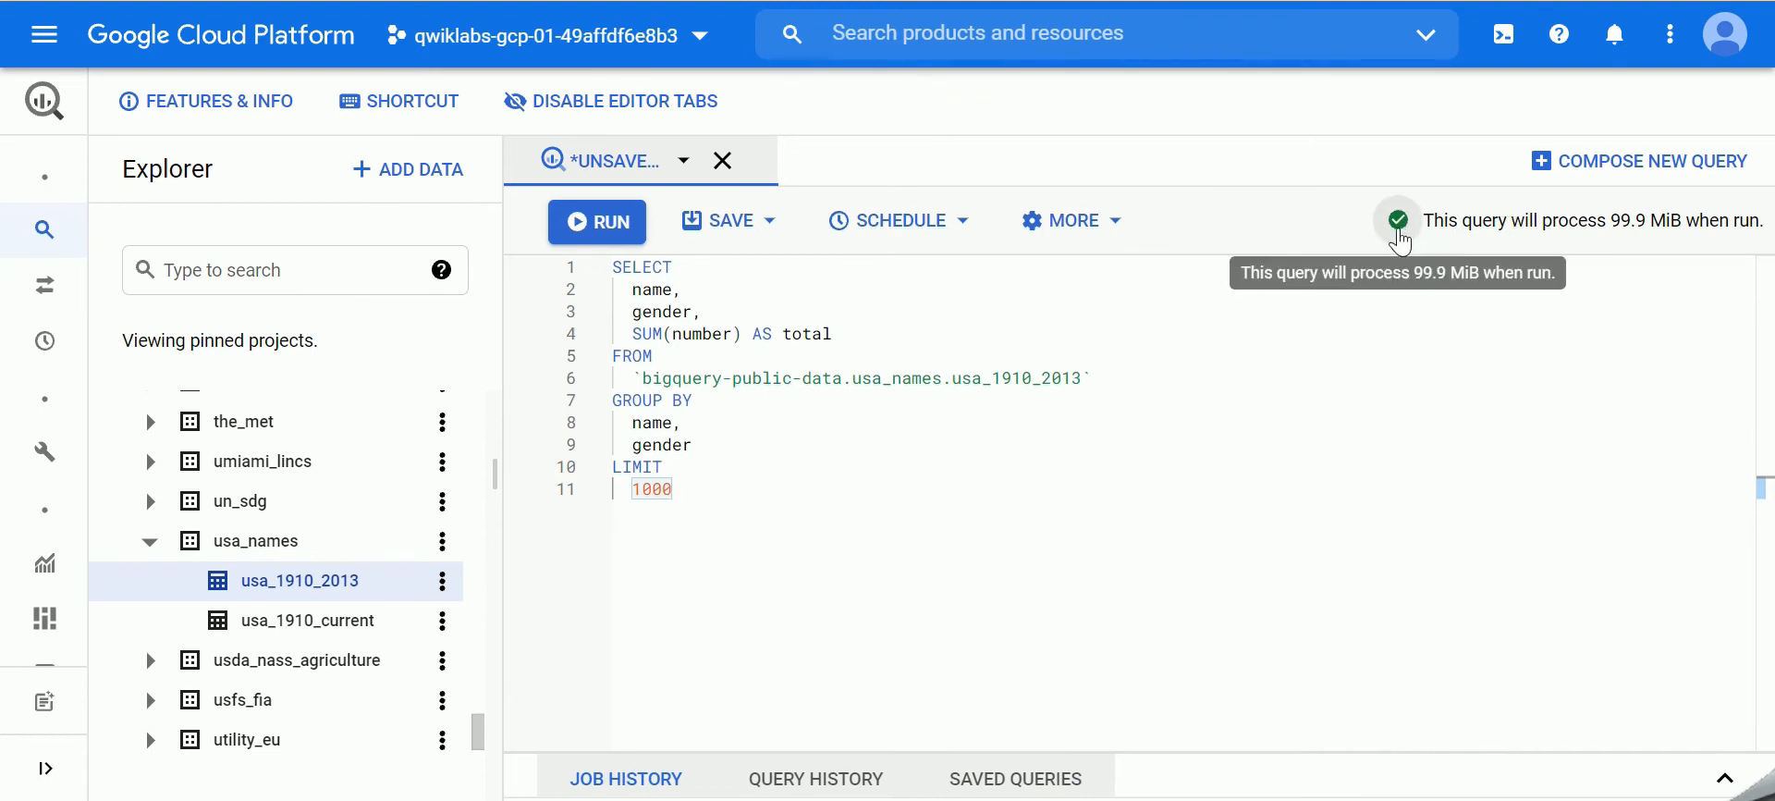
Step: Run the query, enlarge the results area and look through the returned rows
left_click(773, 475)
left_click(707, 495)
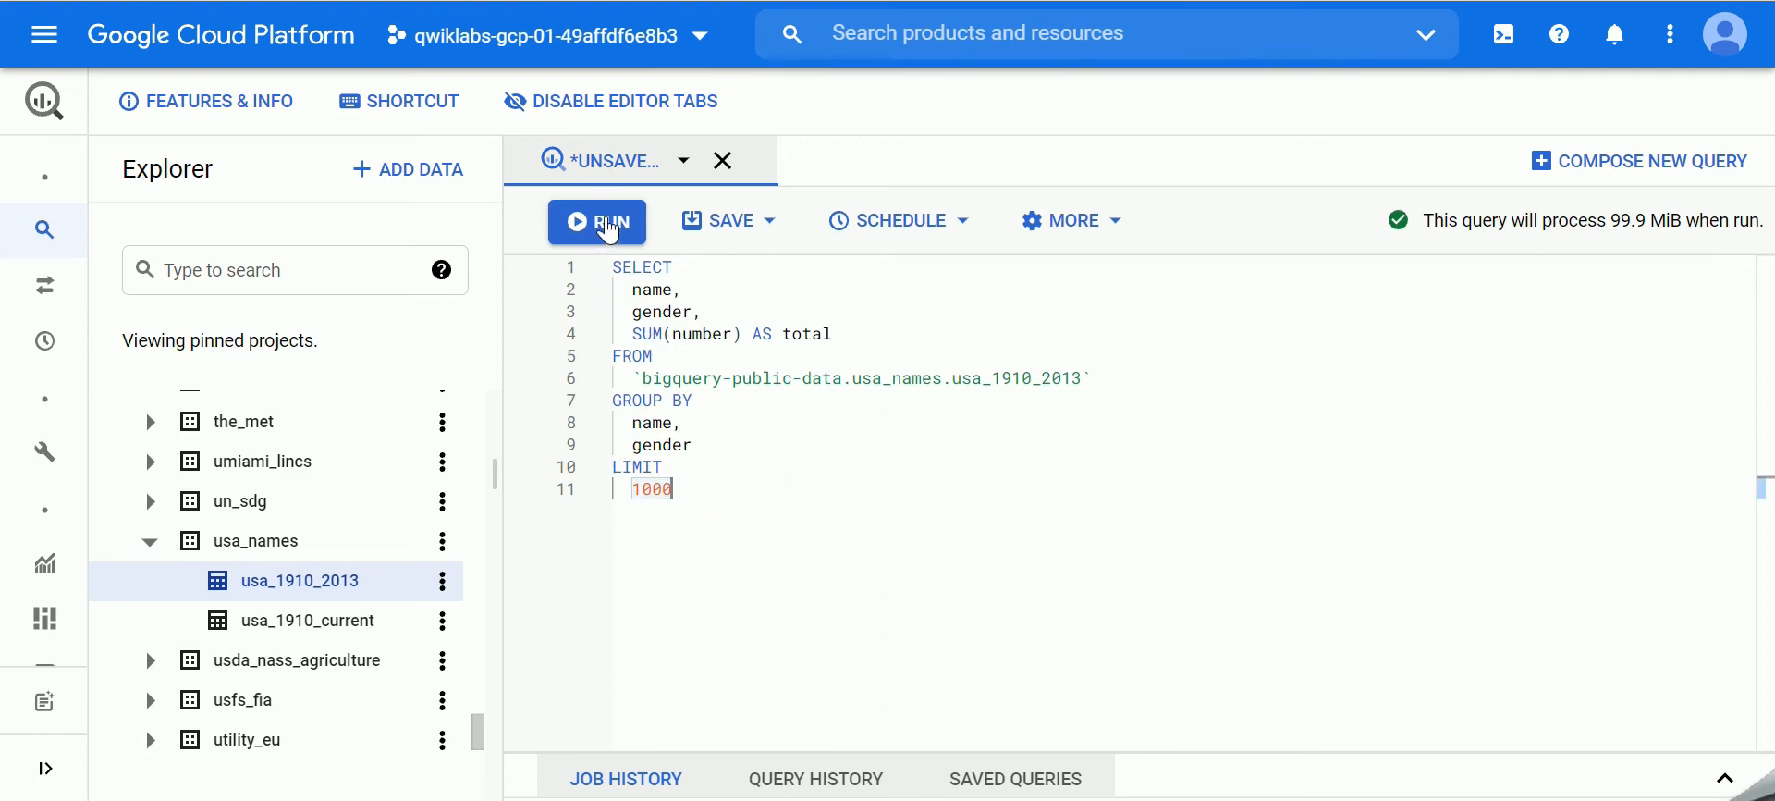
left_click(609, 229)
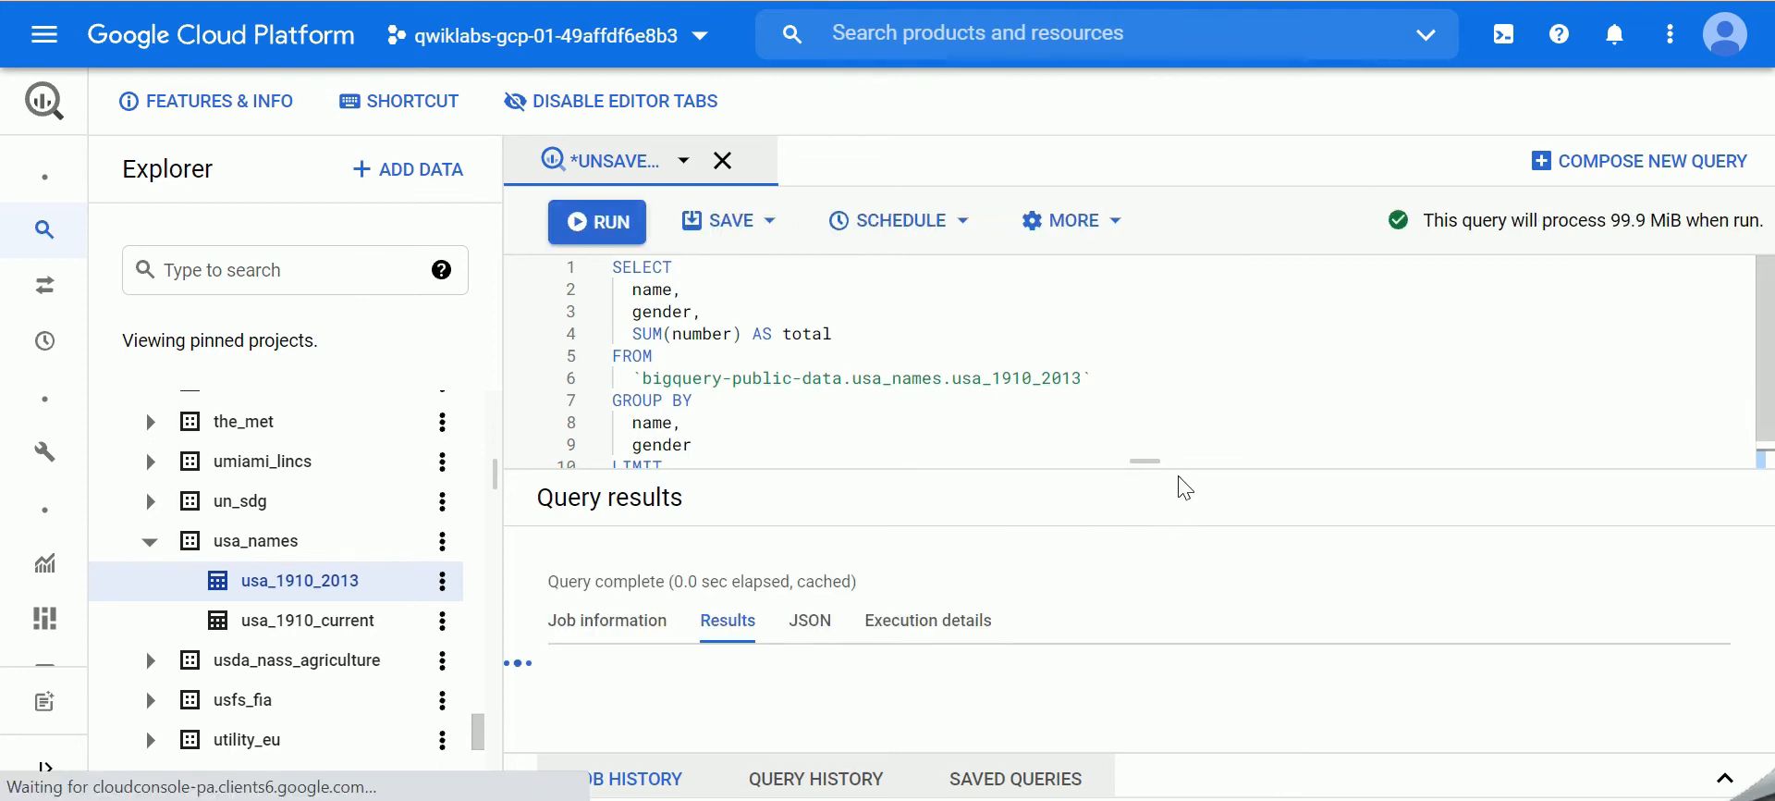
left_click_drag(1144, 462, 1144, 329)
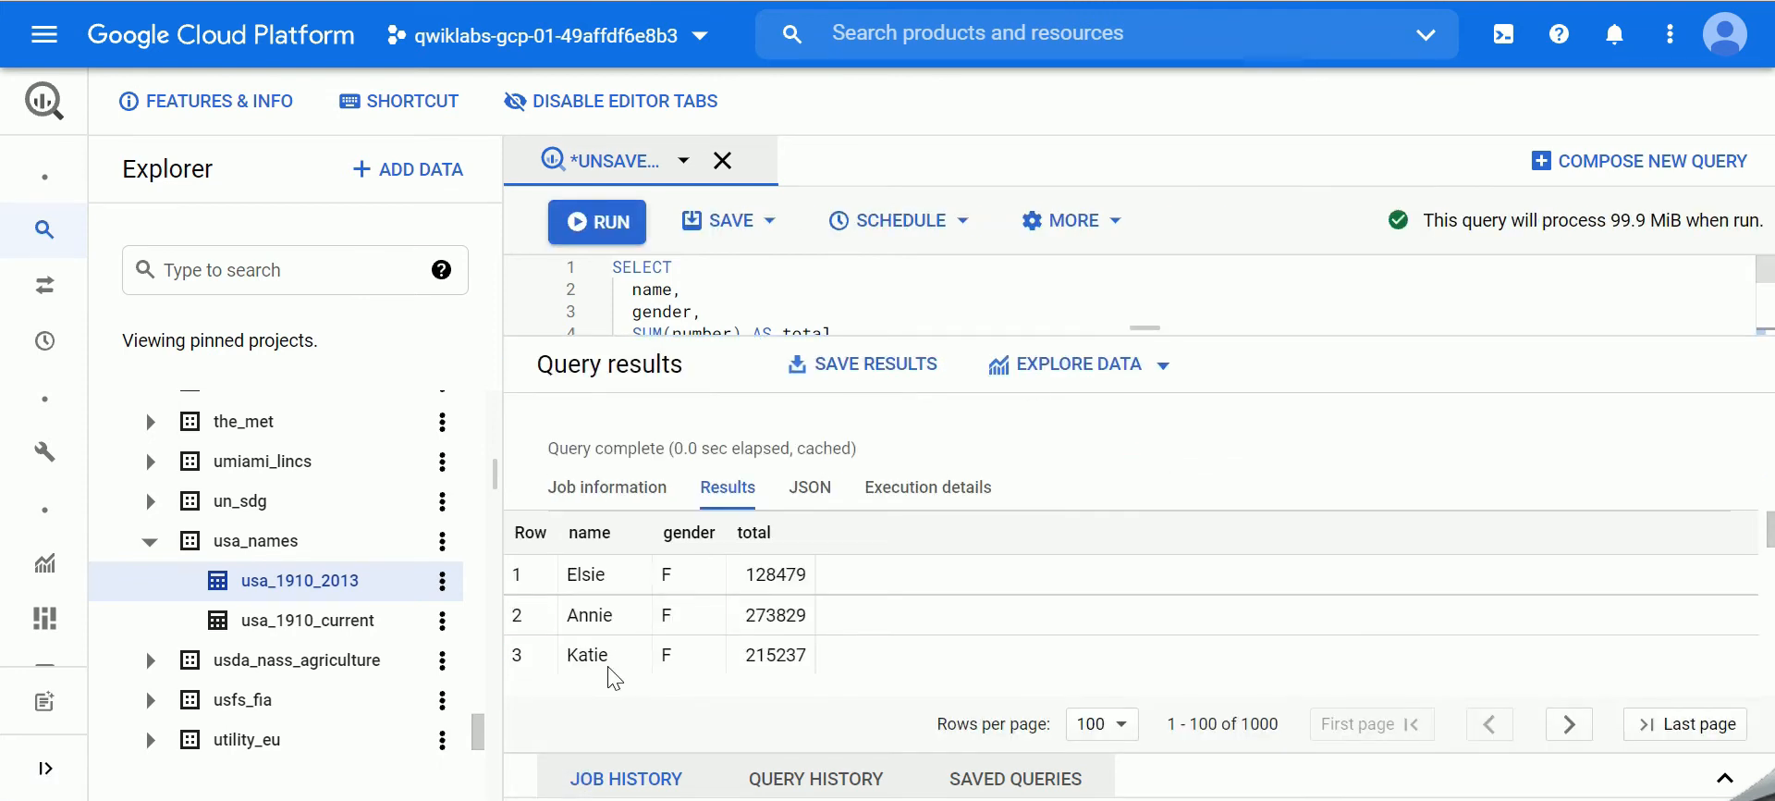
scroll(620, 666, "down", 1)
scroll(620, 665, "down", 15)
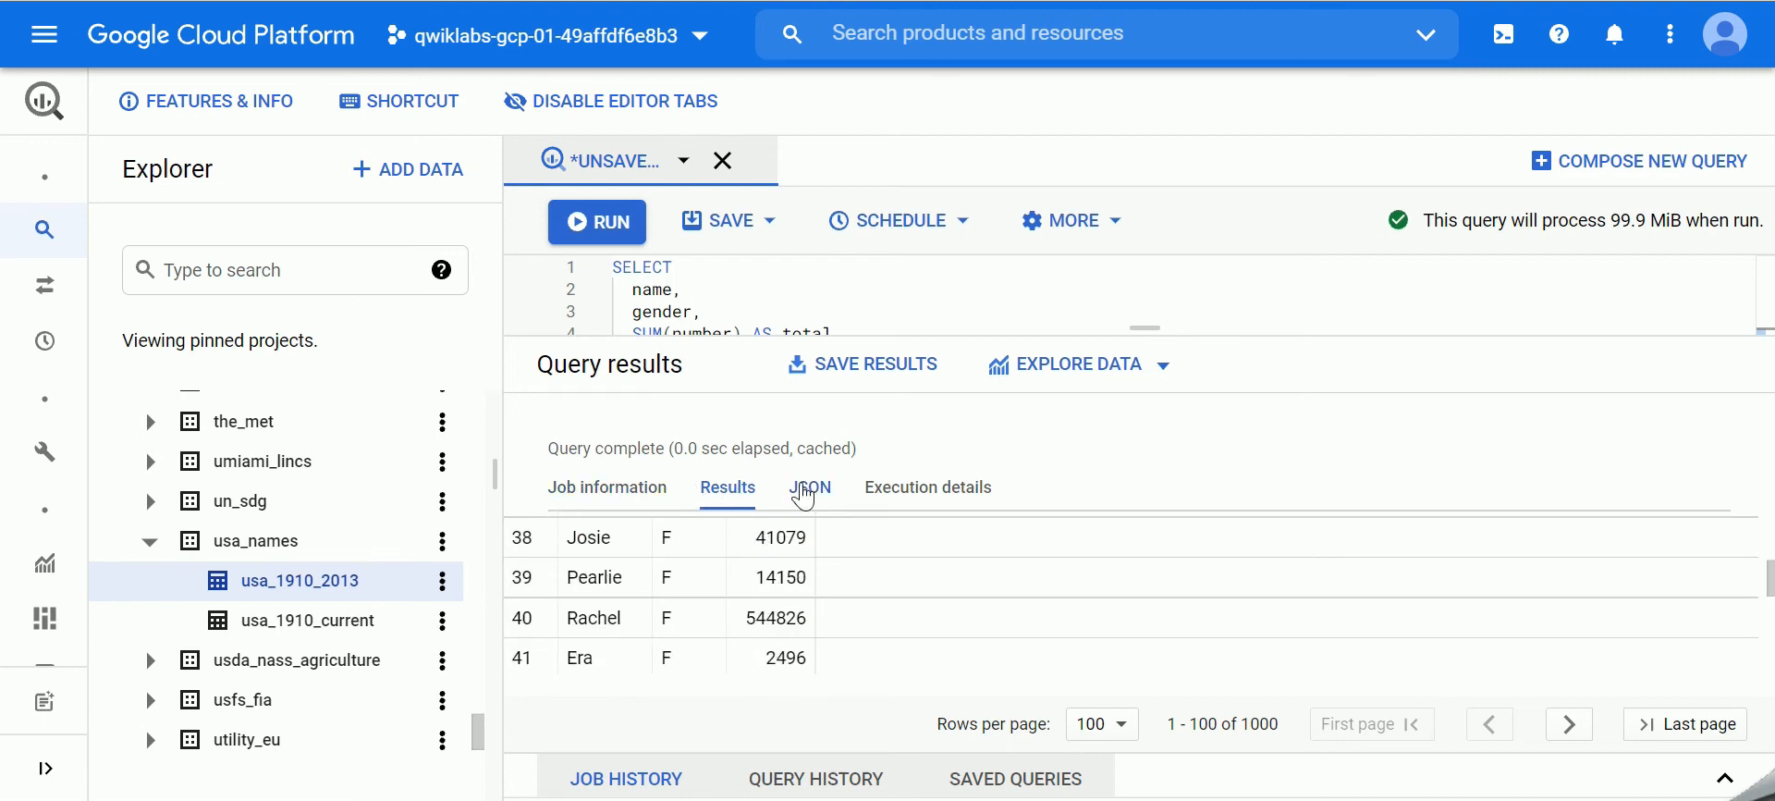
Step: Examine the JSON output and execution details of the query, and return to the first result rows
left_click(811, 499)
left_click(925, 488)
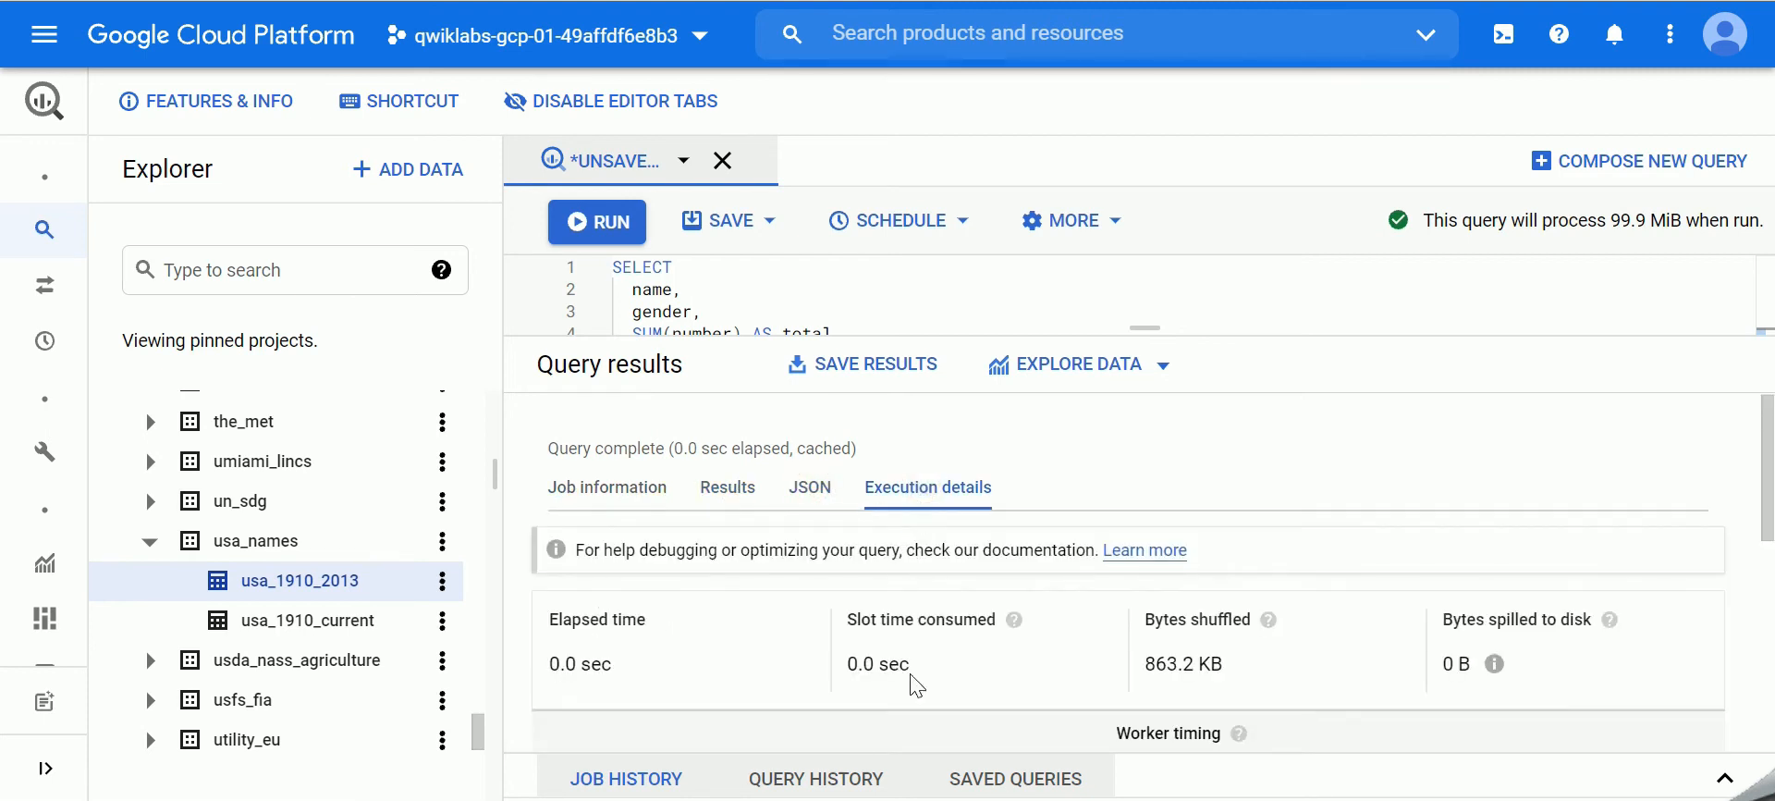
scroll(929, 689, "down", 3)
scroll(930, 689, "down", 2)
scroll(869, 698, "up", 5)
left_click(727, 490)
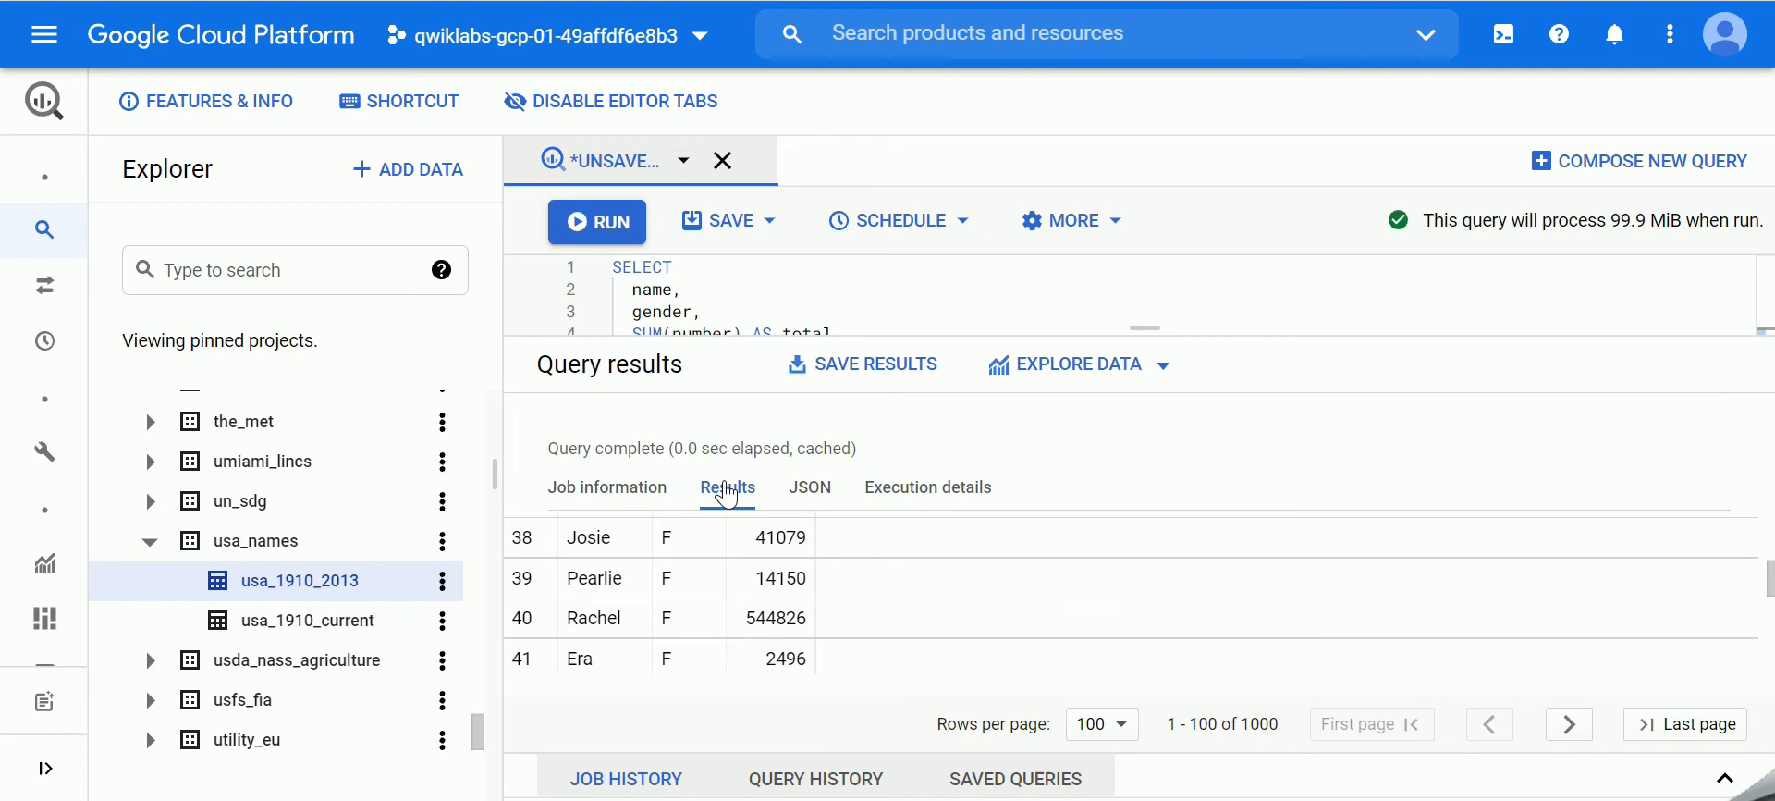
scroll(758, 608, "up", 5)
scroll(758, 608, "up", 8)
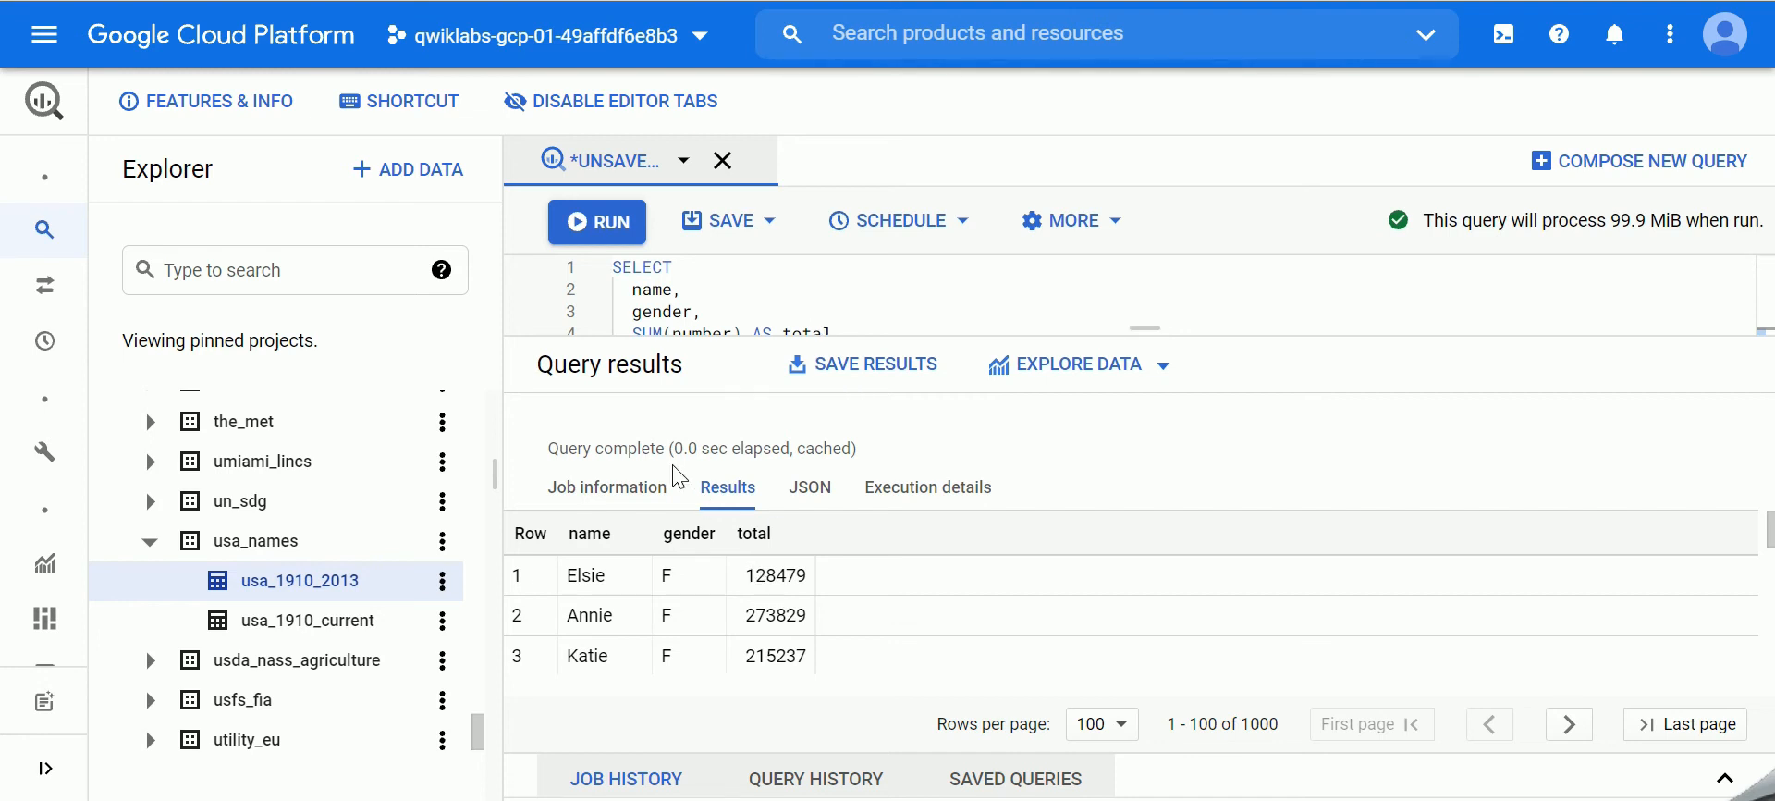
Step: Collapse the bigquery-public-data project in the Explorer
left_click_drag(482, 675, 488, 667)
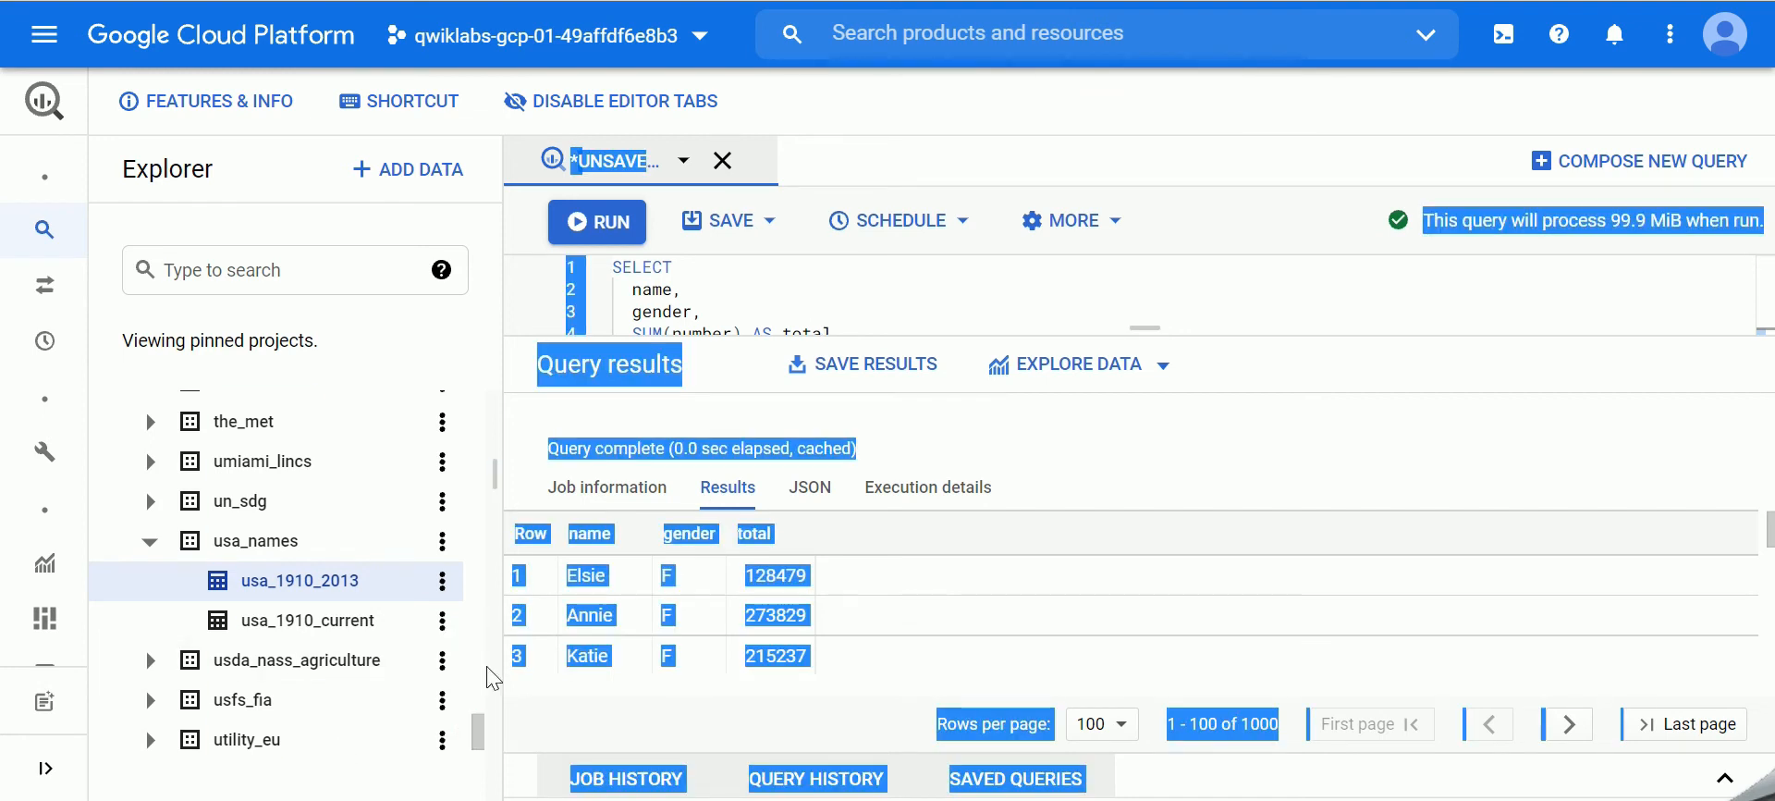
left_click_drag(480, 731, 480, 405)
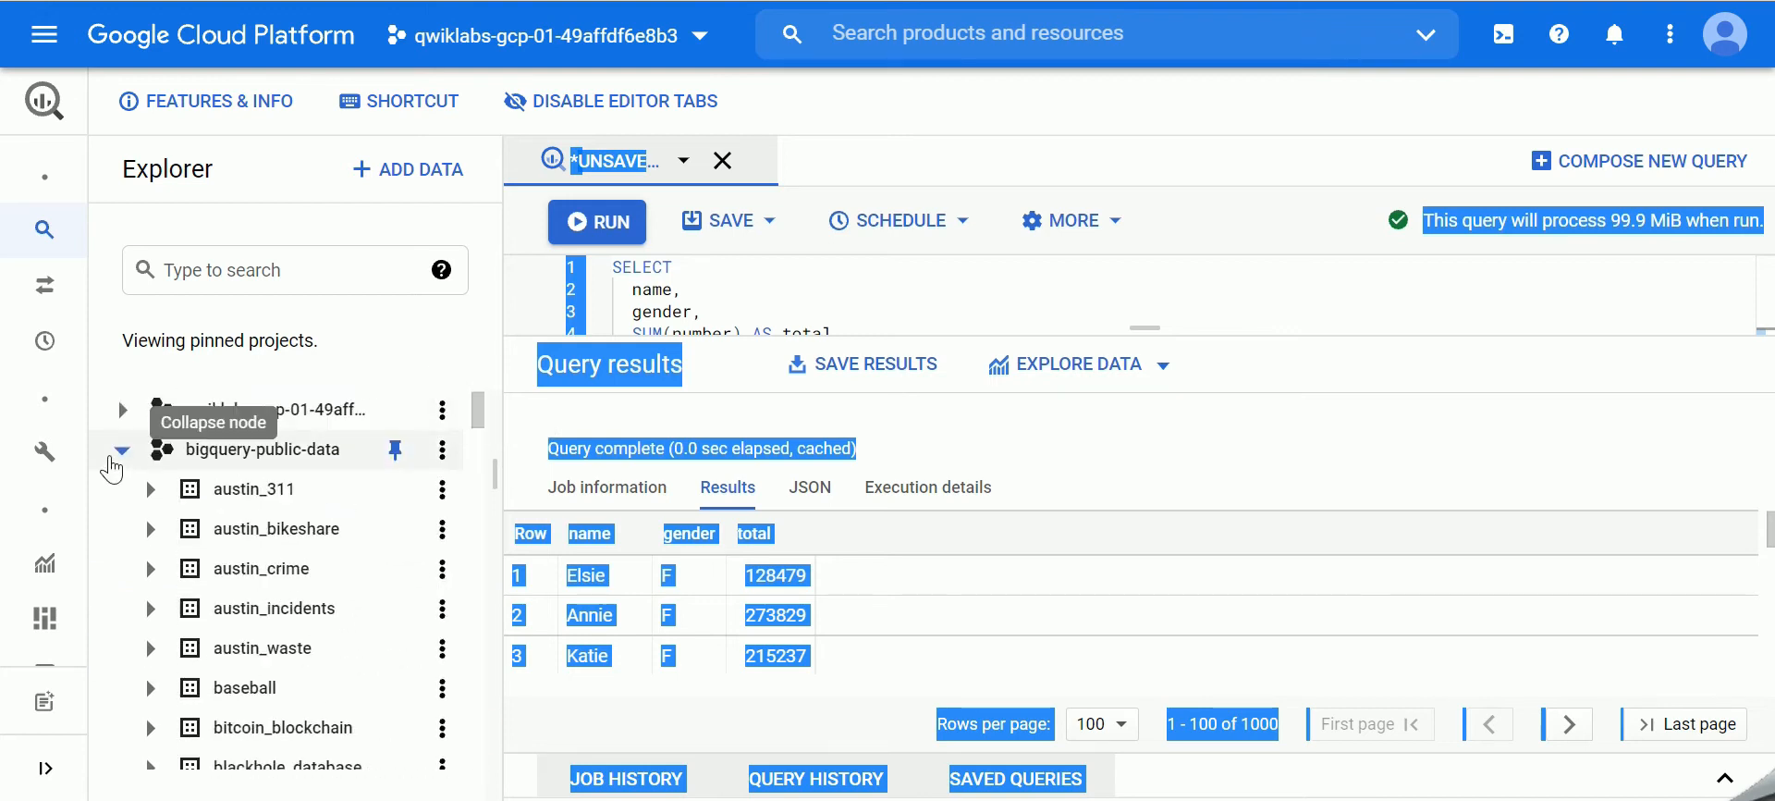
left_click(120, 450)
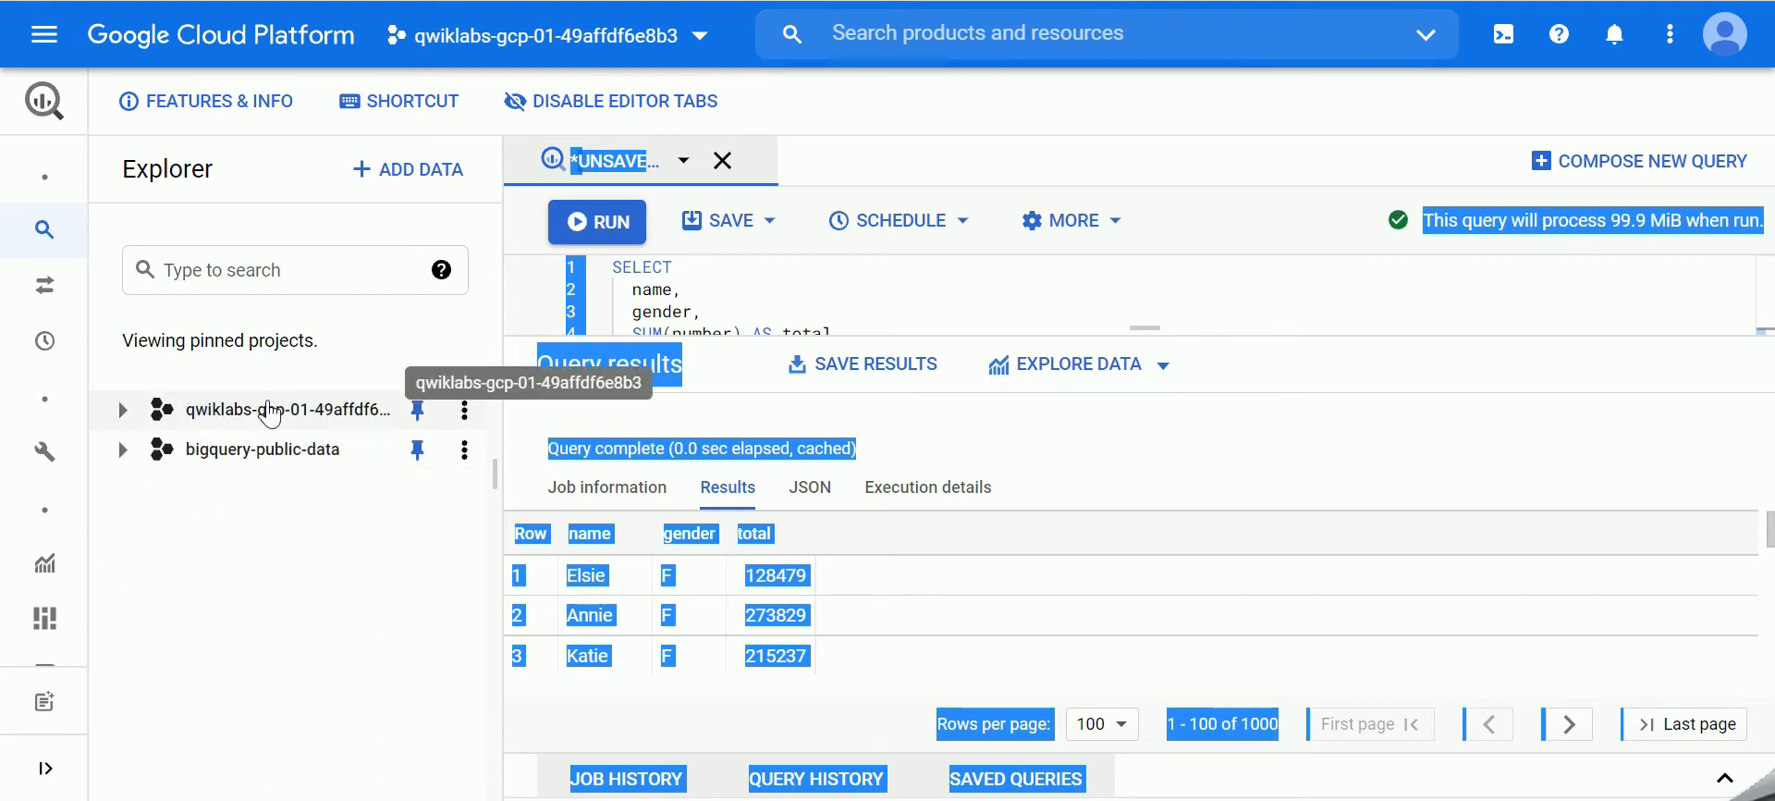
Step: Try to create a dataset with the ID BabyNames in the qwiklabs project, located in us (multiple regions in United States)
left_click(418, 411)
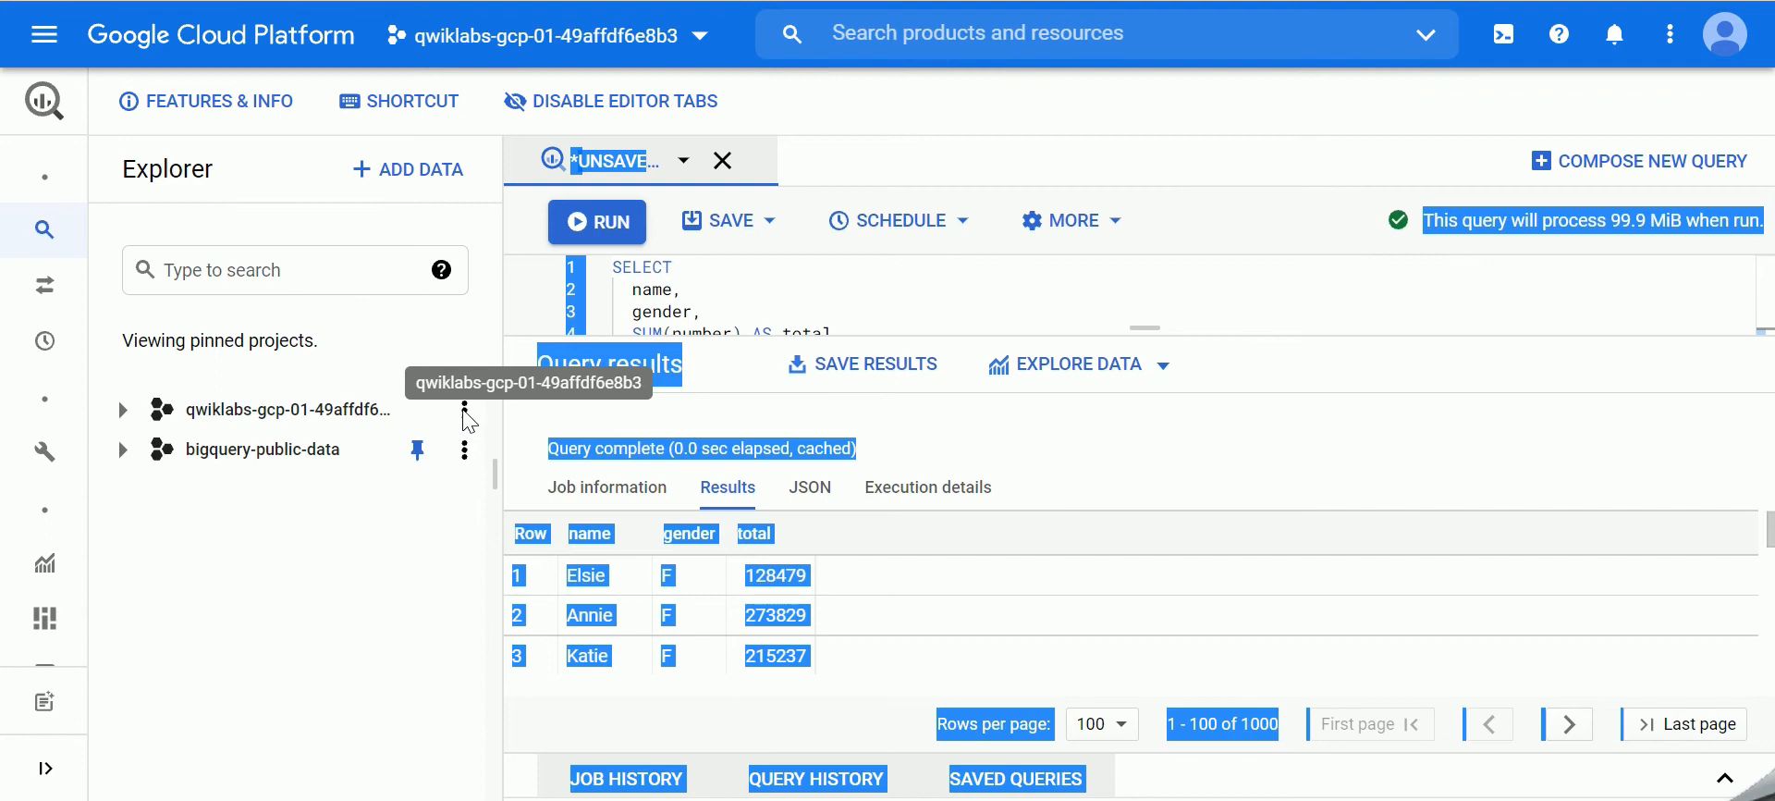
left_click(468, 412)
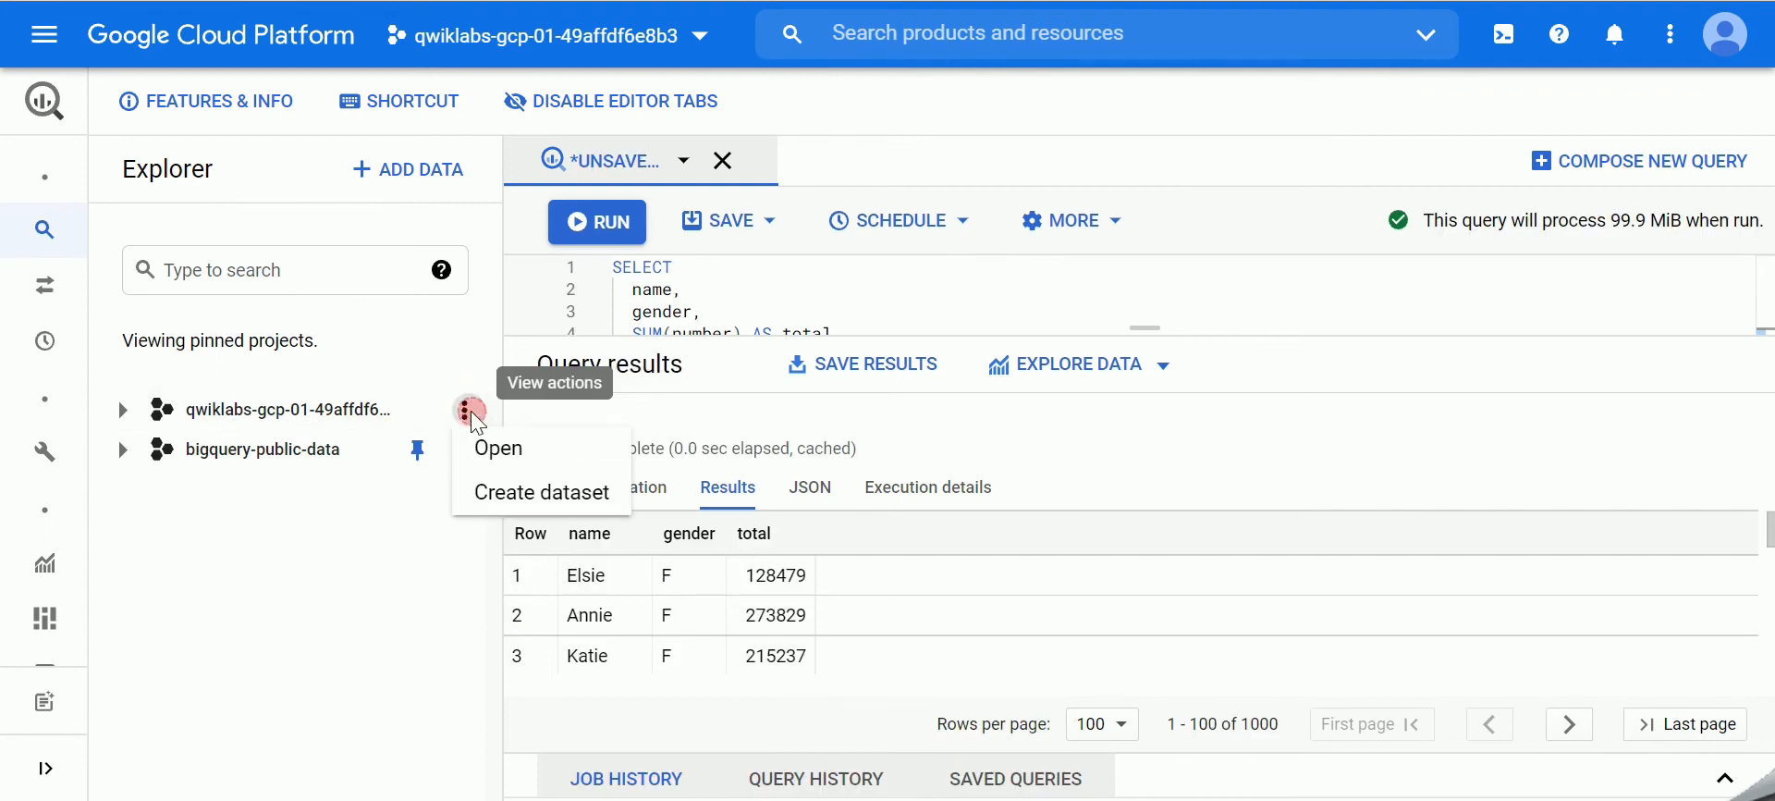
left_click(559, 493)
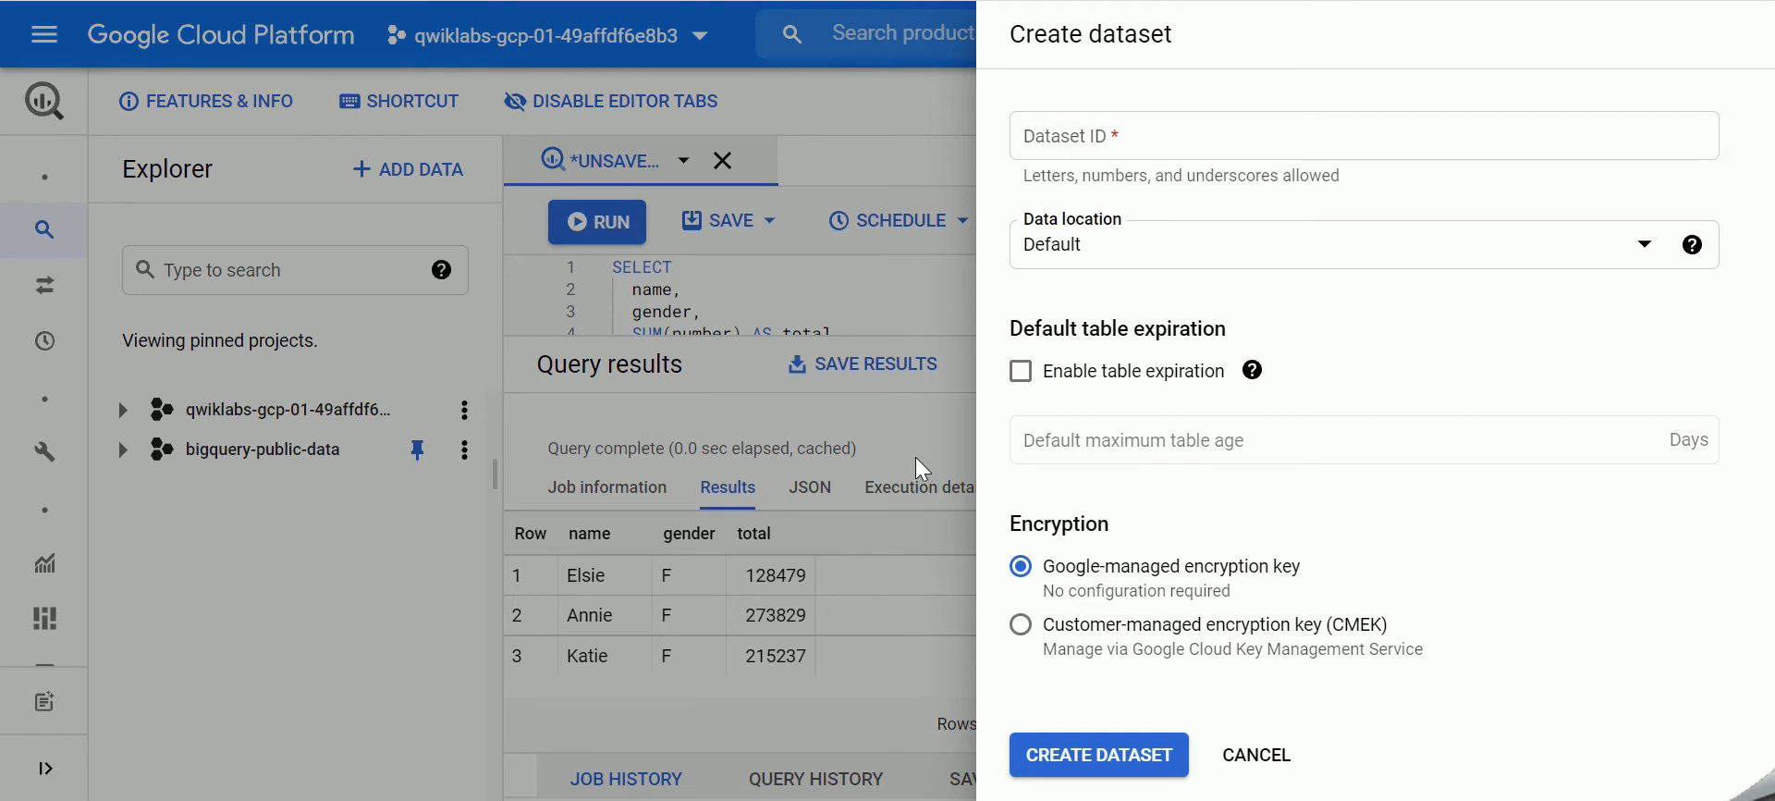
left_click(1087, 137)
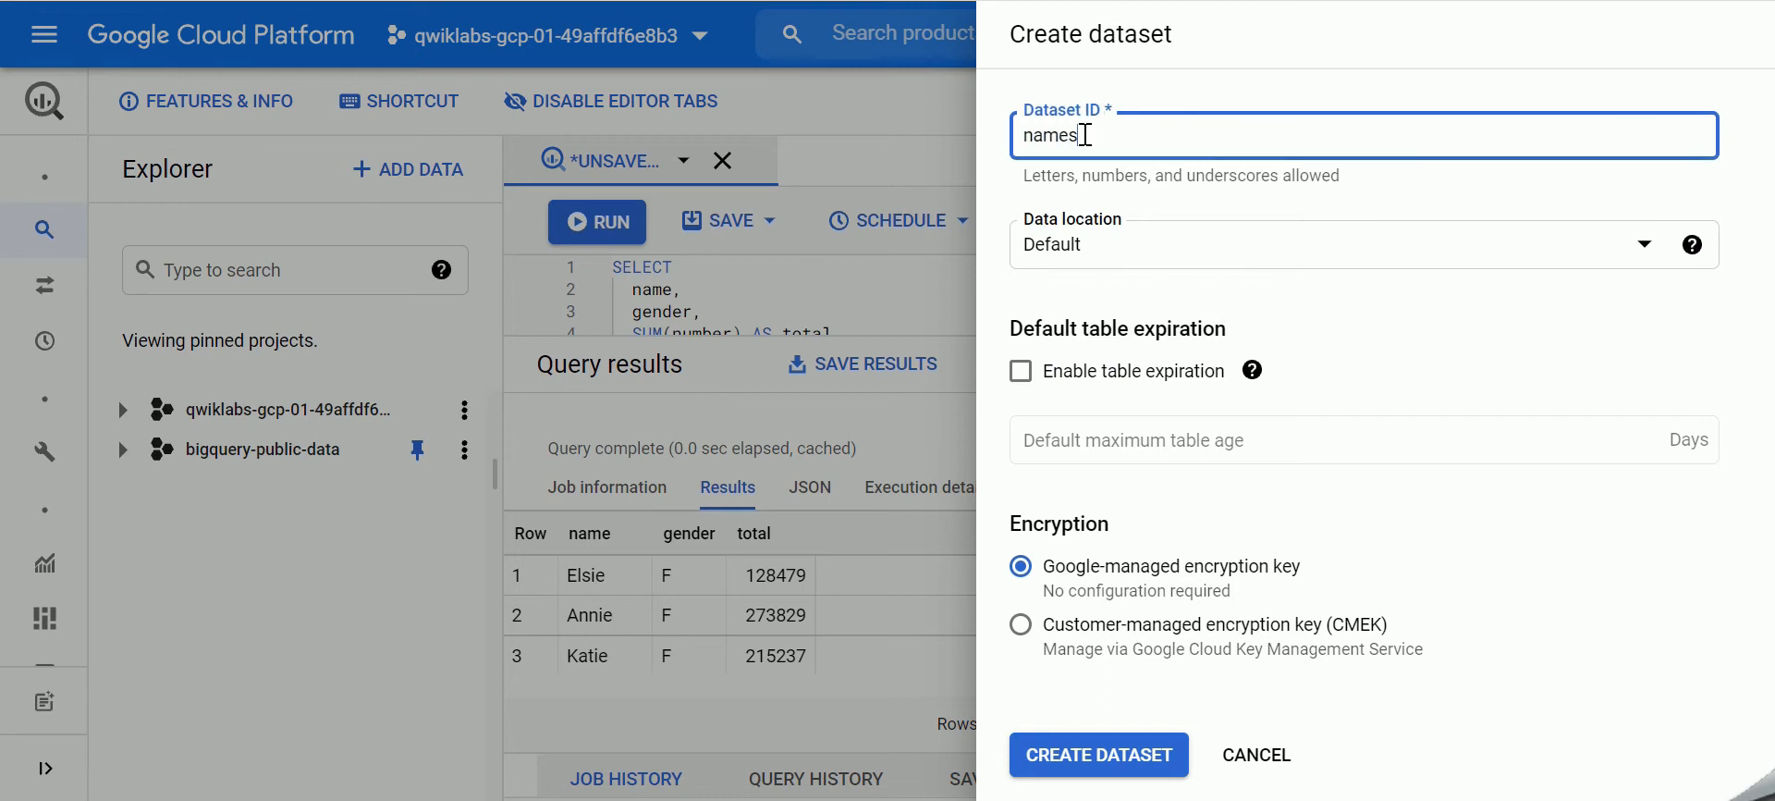
type("Ban")
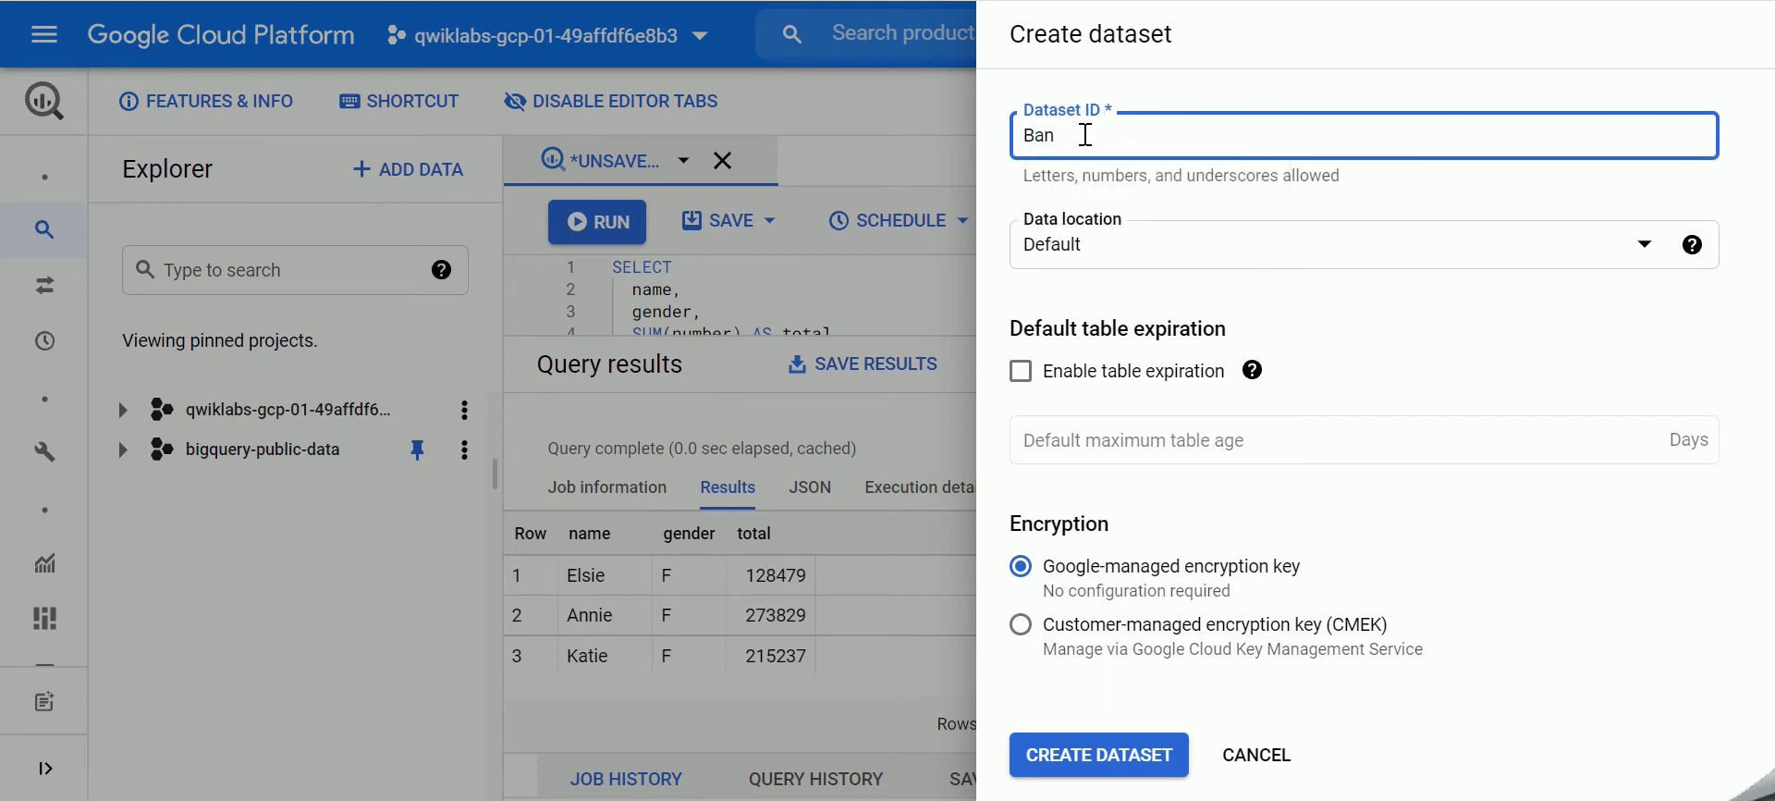
key("BackSpace")
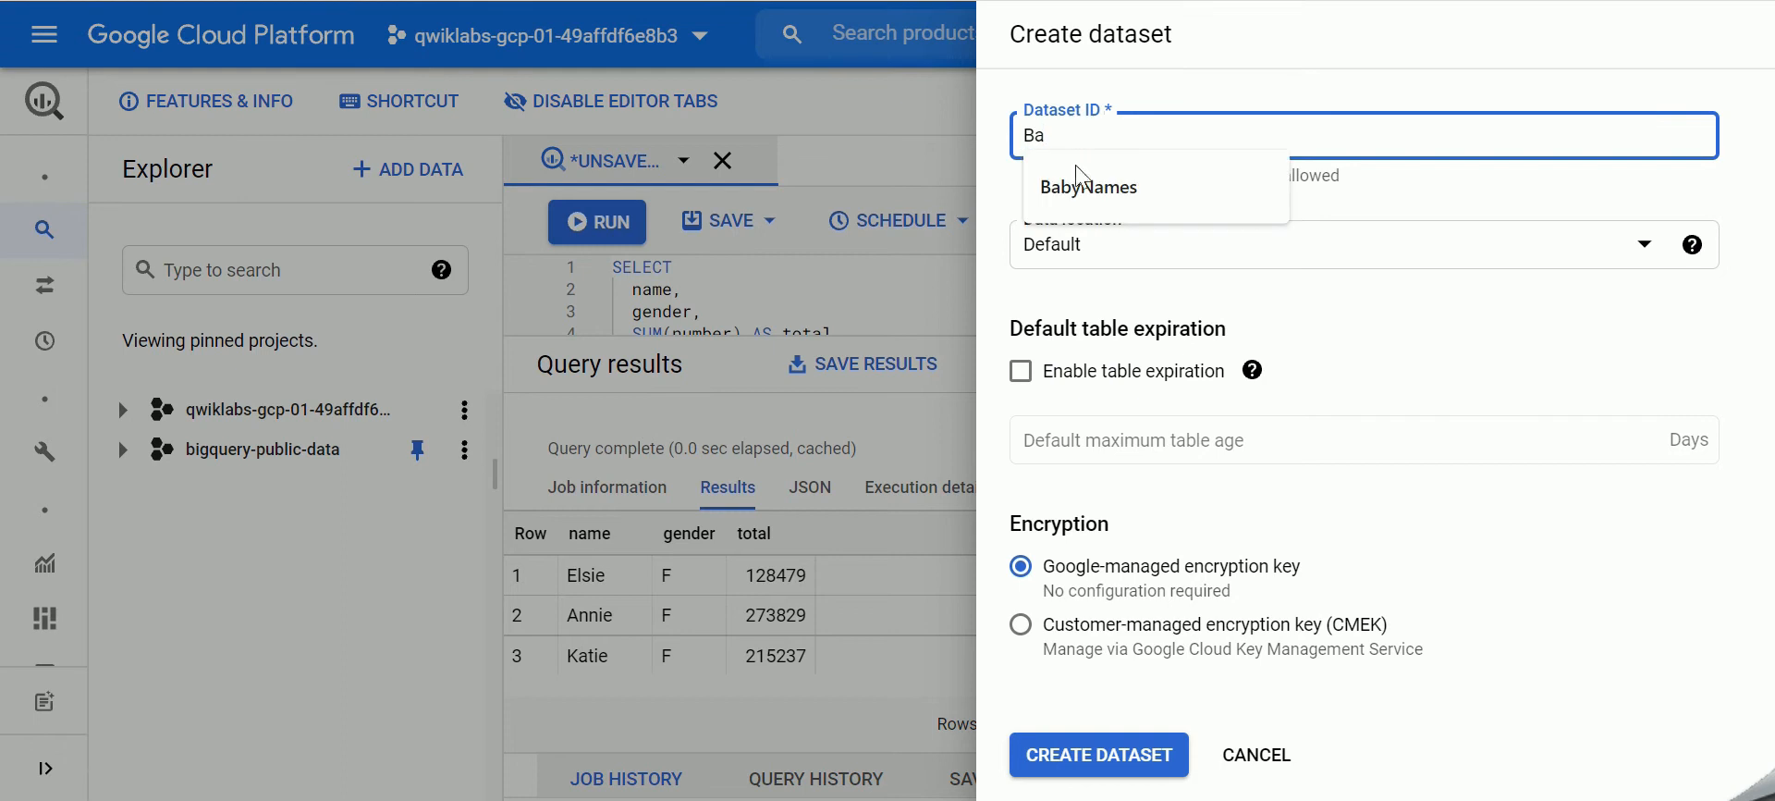
left_click(1054, 185)
left_click(1061, 245)
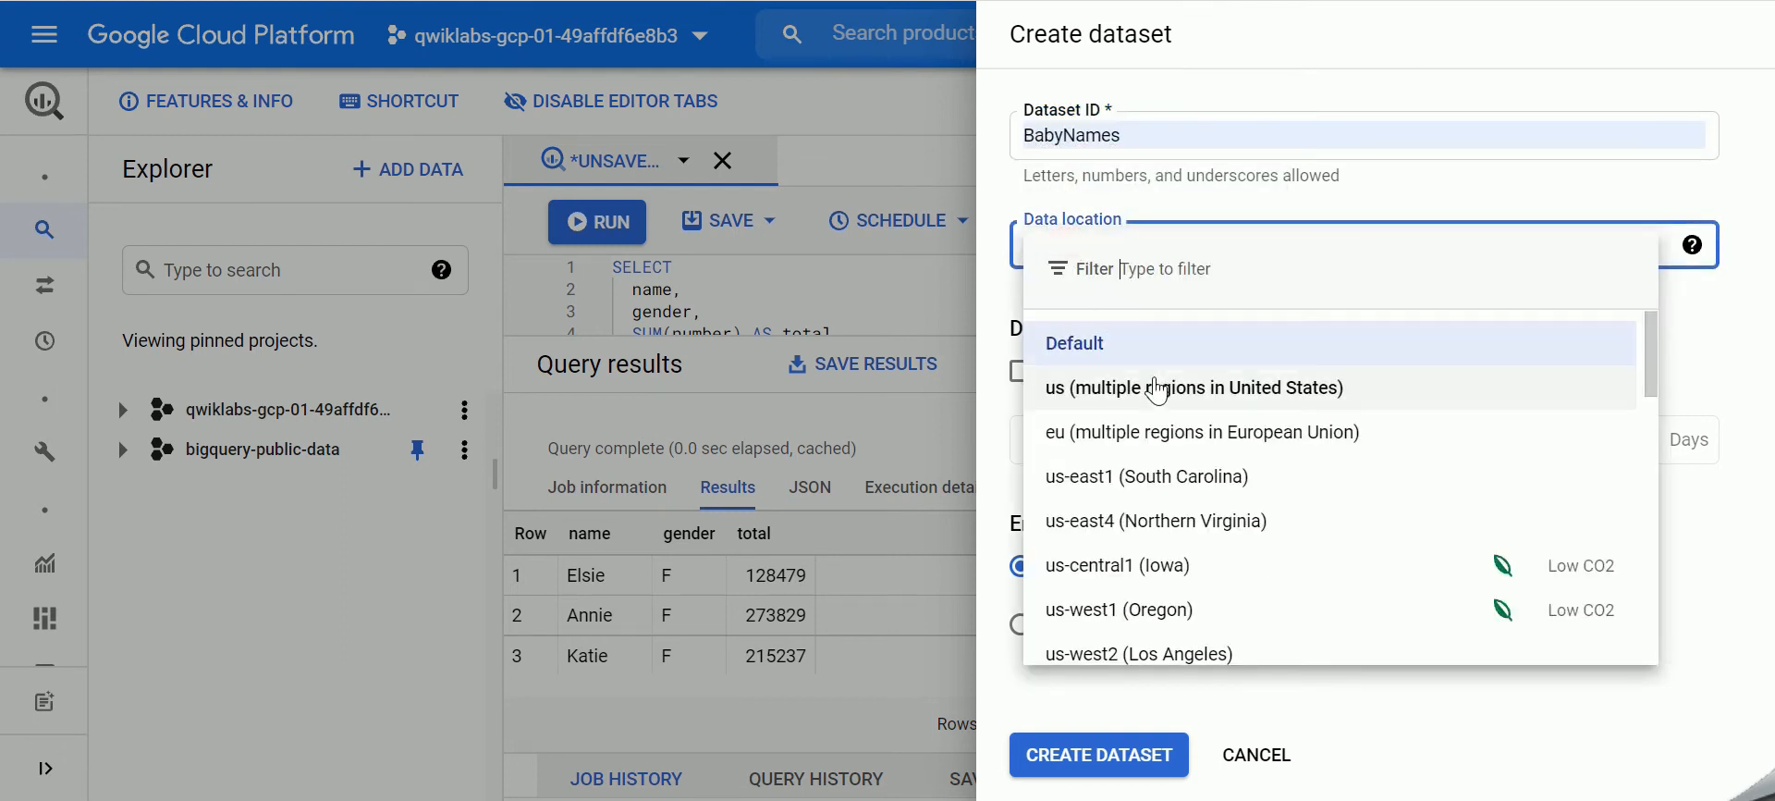
left_click(1157, 393)
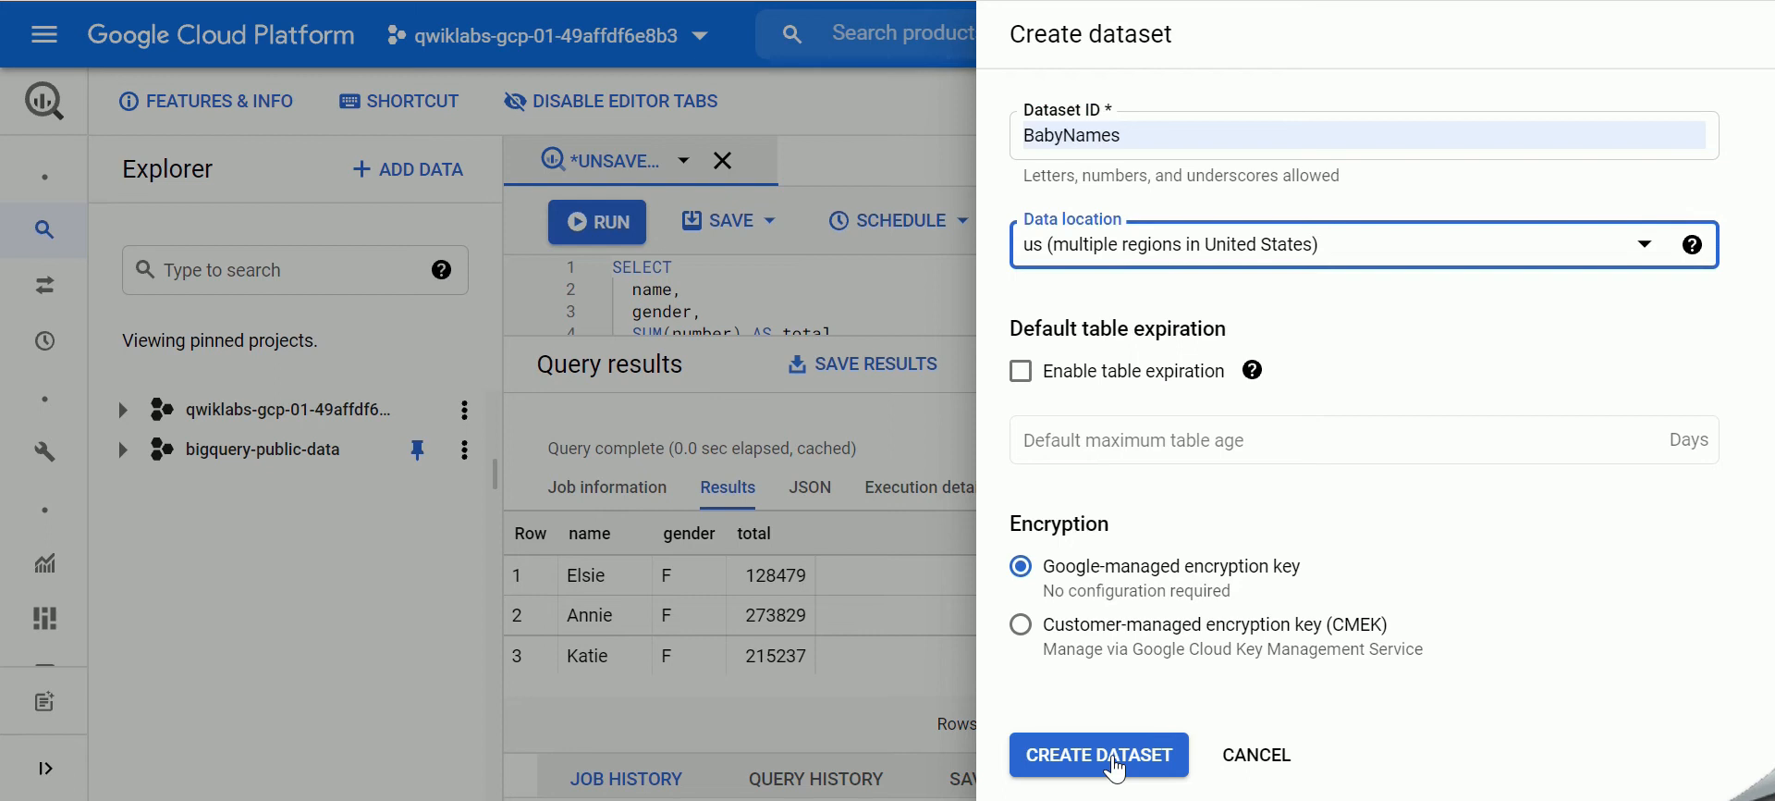
left_click(1116, 754)
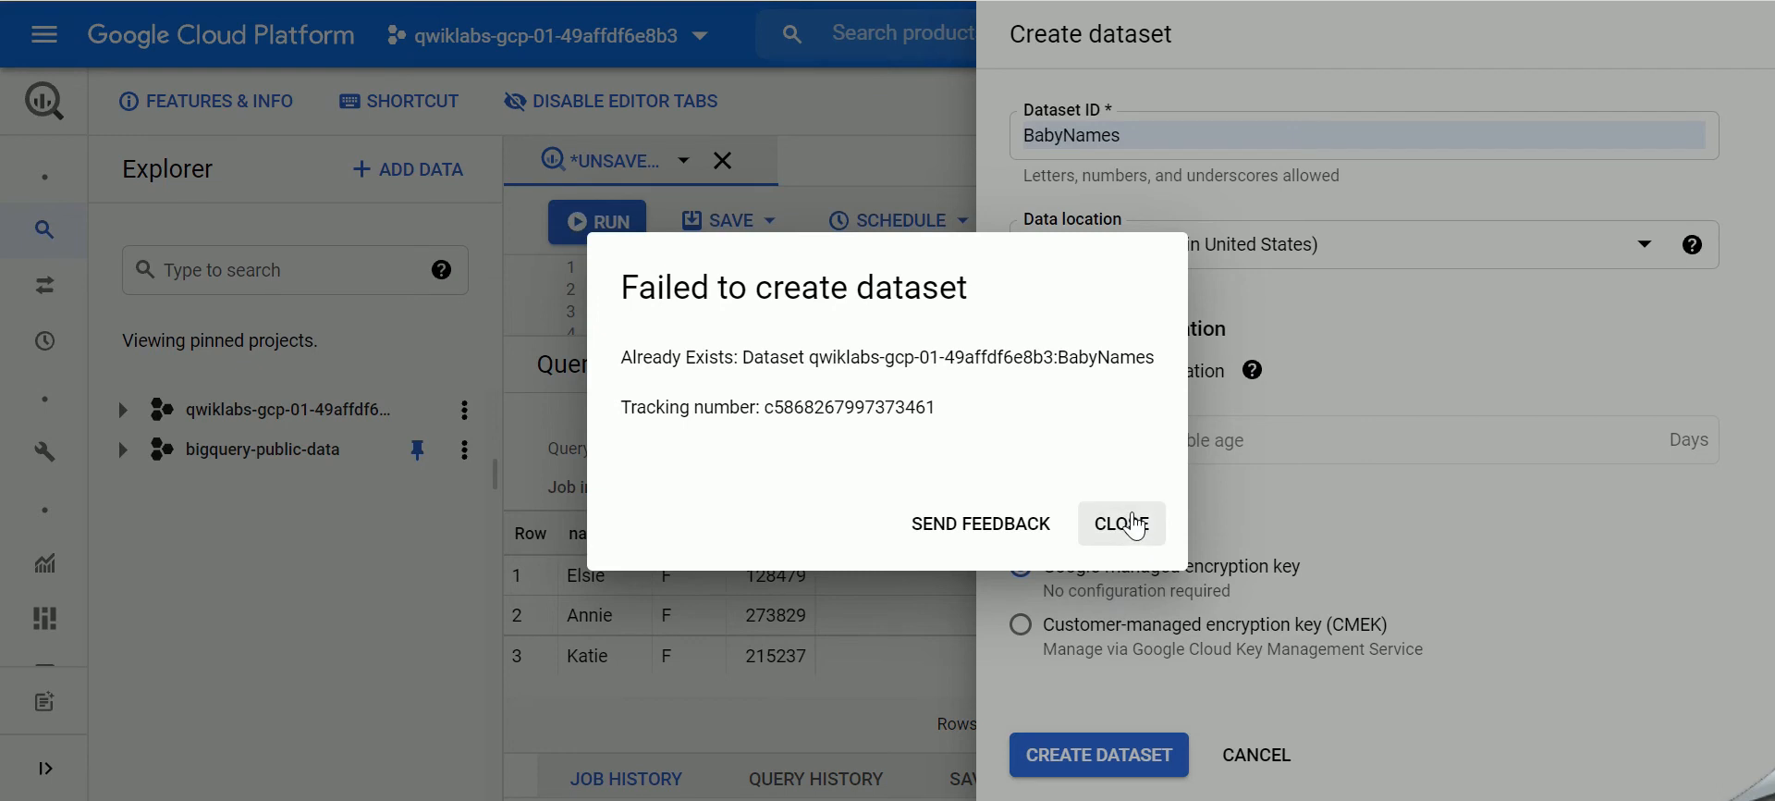
left_click(1129, 523)
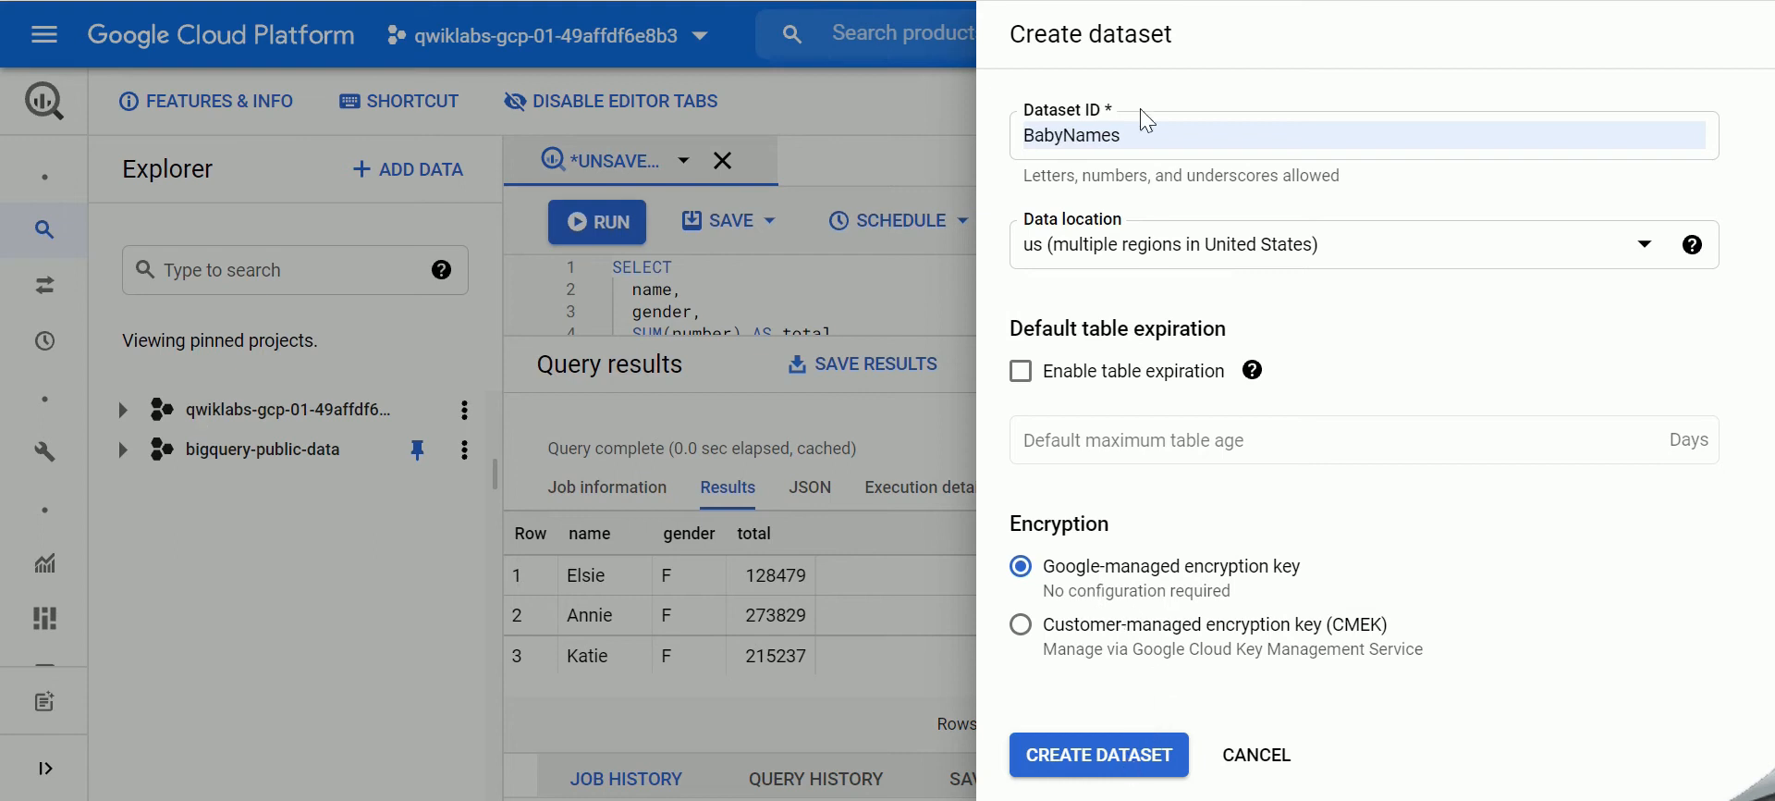
Step: Retry creating the BabyNames dataset with the same settings and abandon the form
left_click(1123, 141)
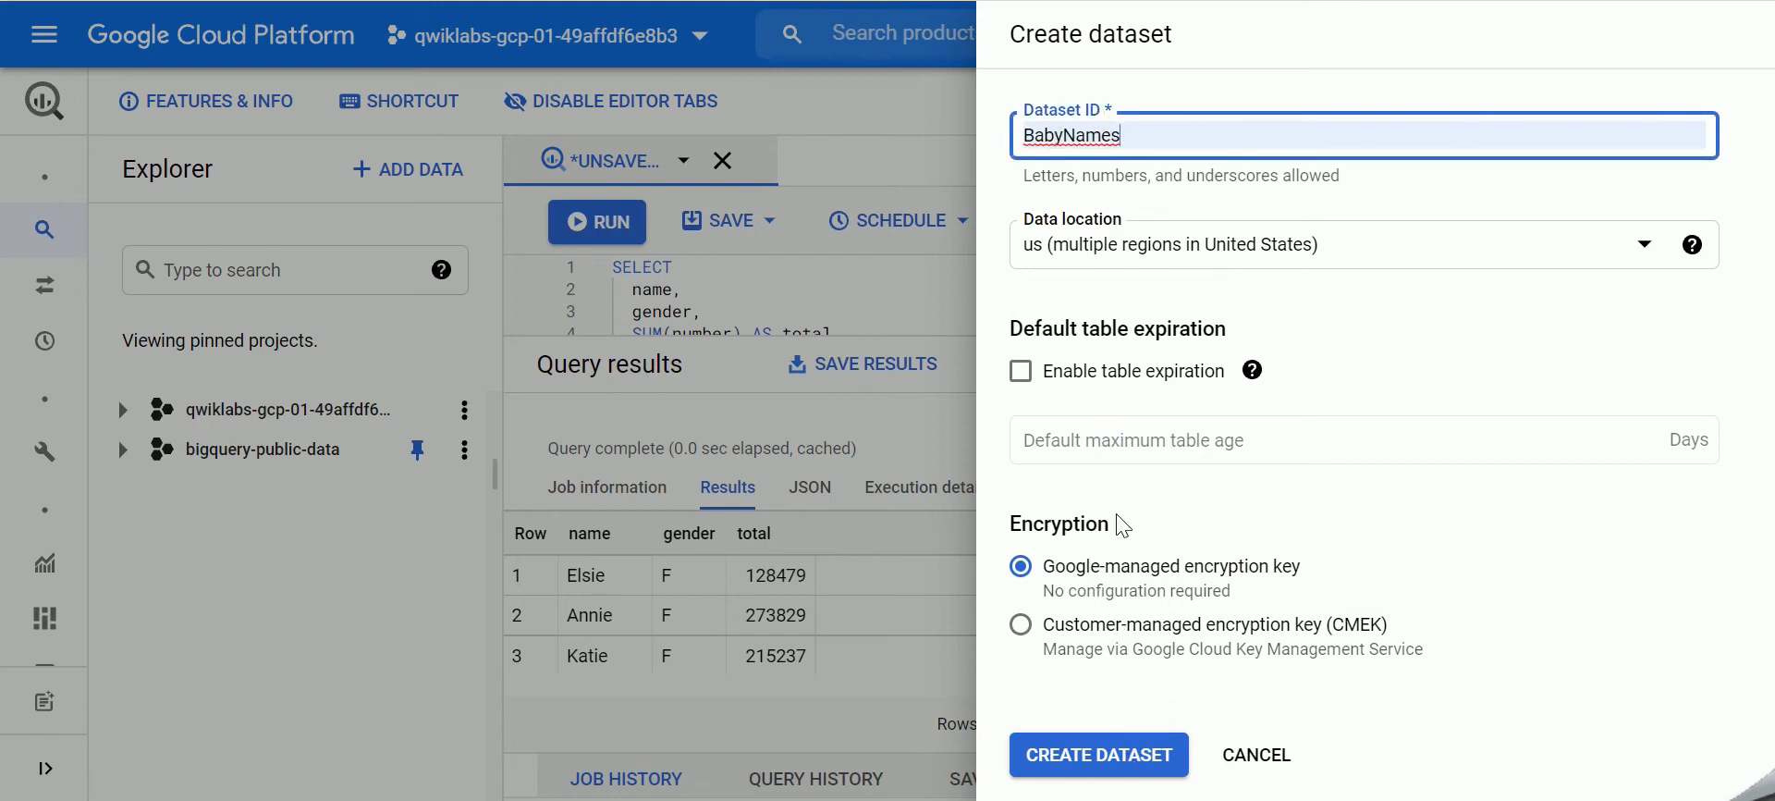
left_click(1117, 771)
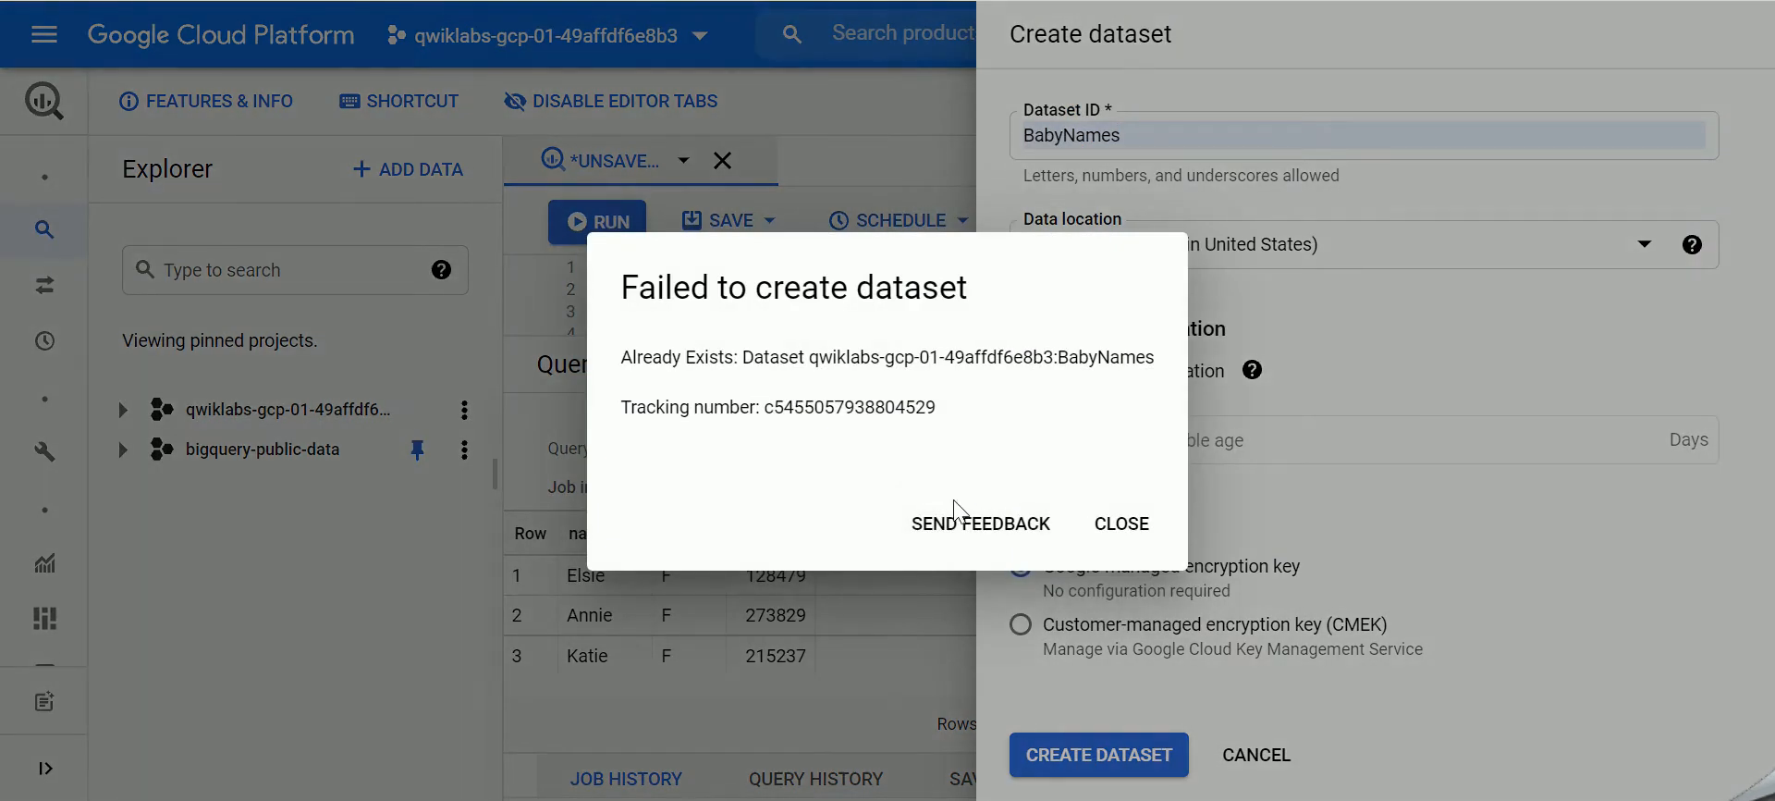
left_click(1122, 525)
left_click(1259, 754)
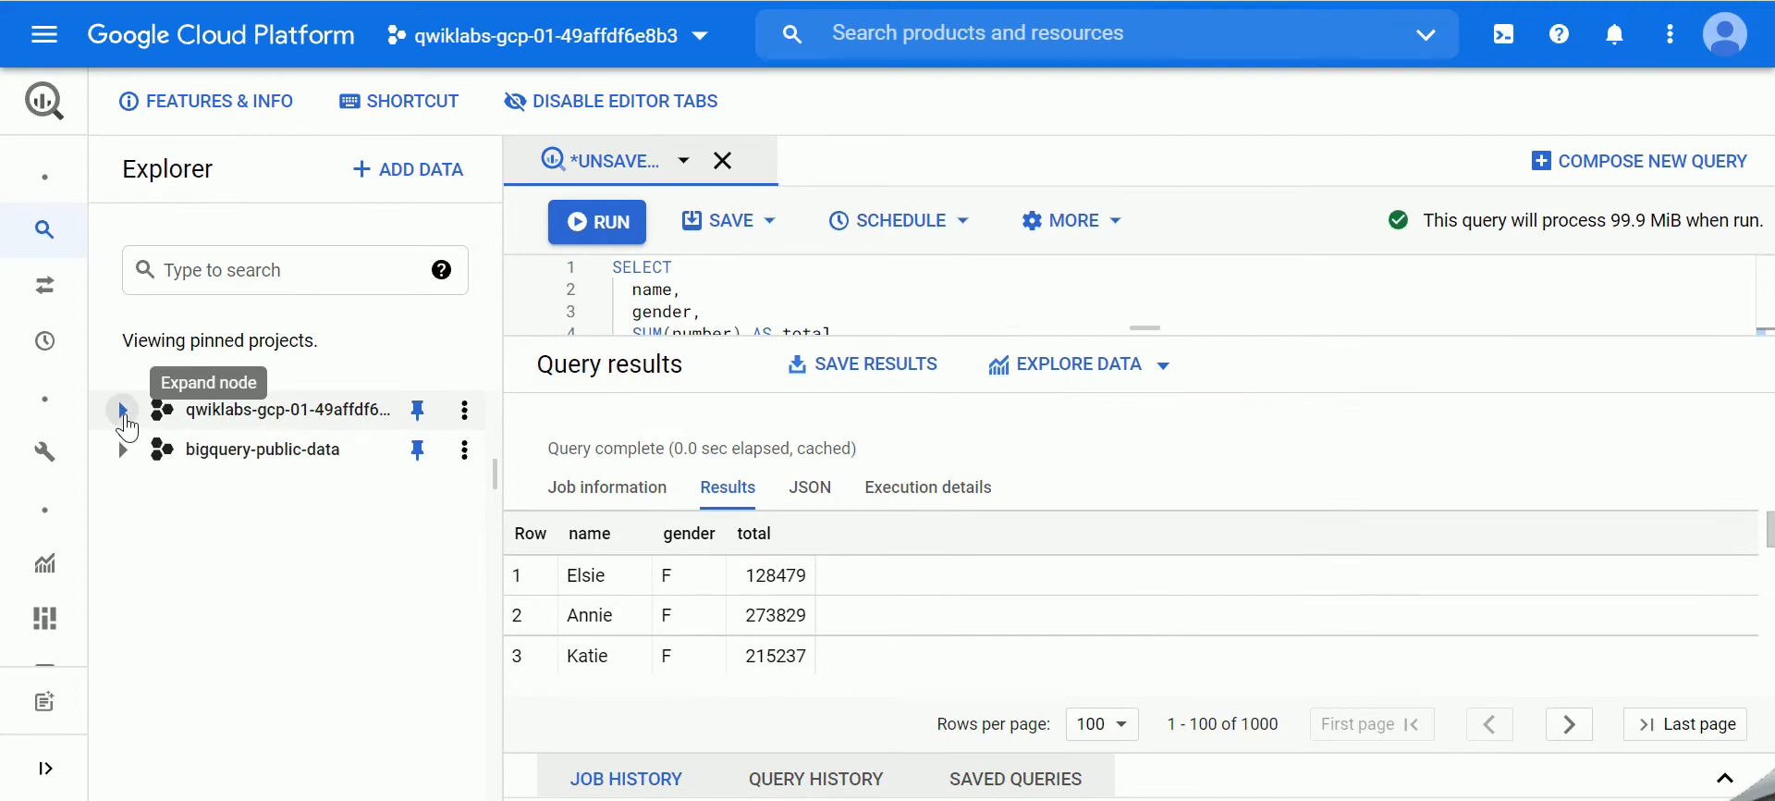
Step: Delete the usnames_2014 table from the BabyNames dataset in the qwiklabs project, confirming with the word delete
left_click(129, 418)
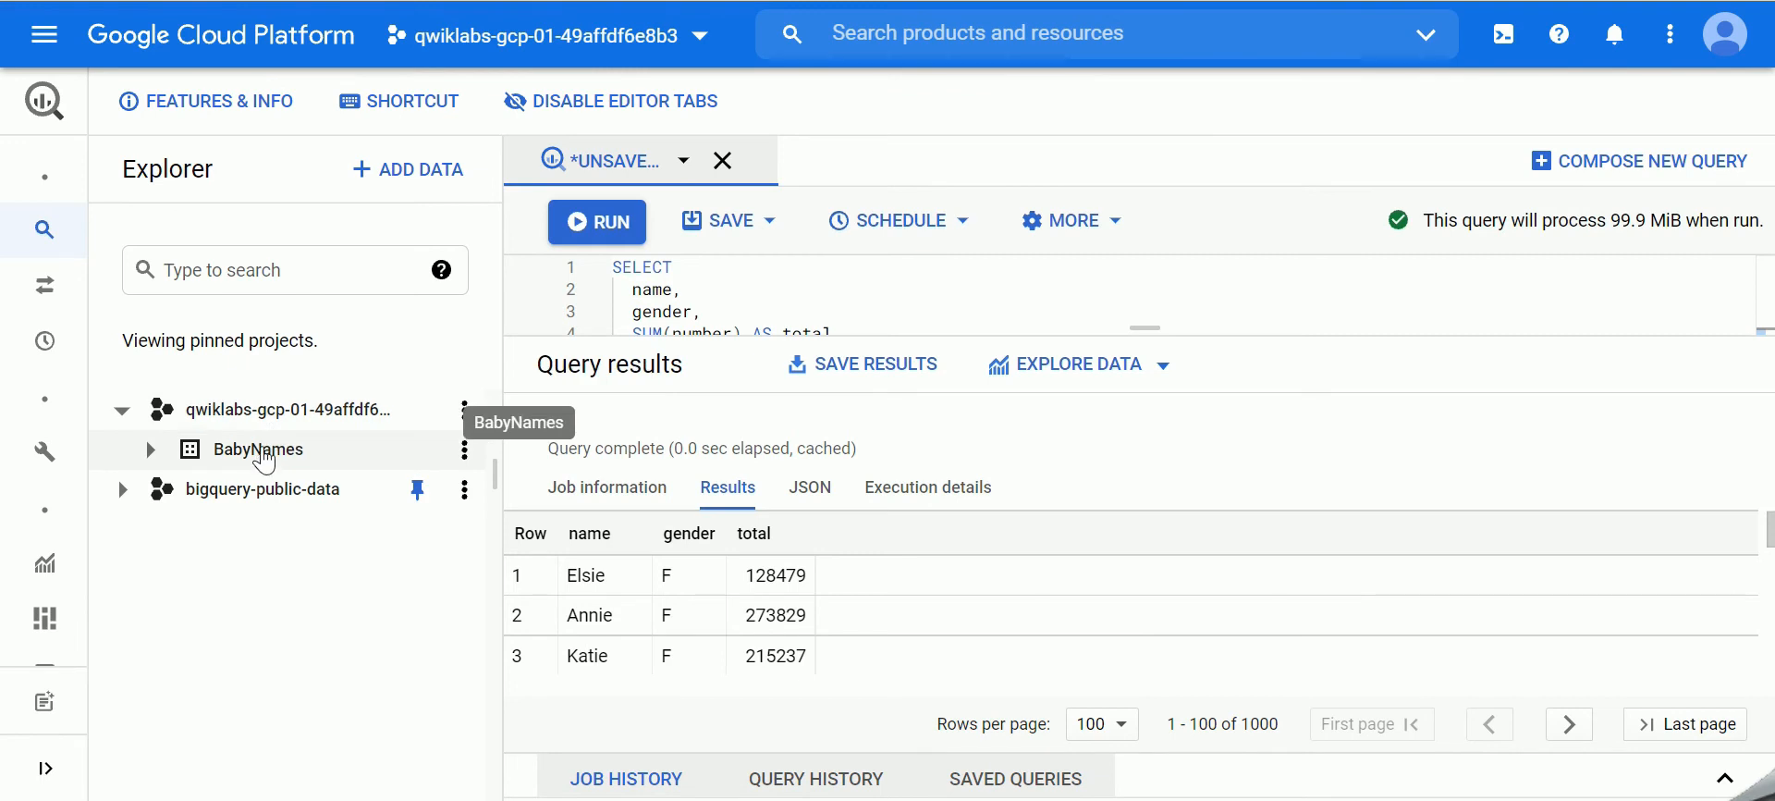
left_click(151, 450)
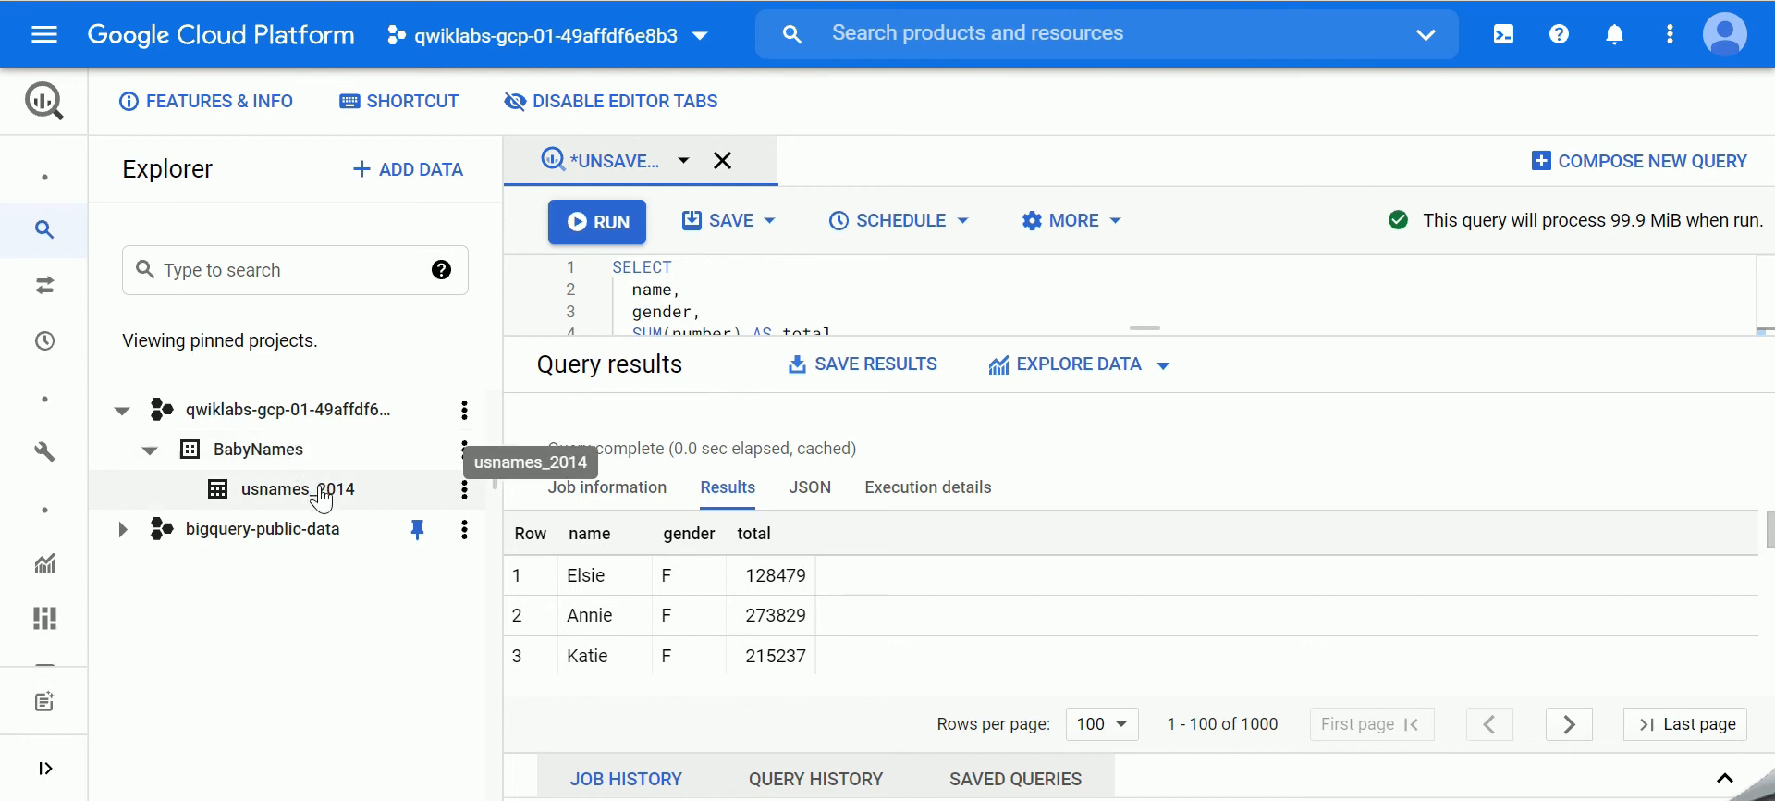
left_click(467, 491)
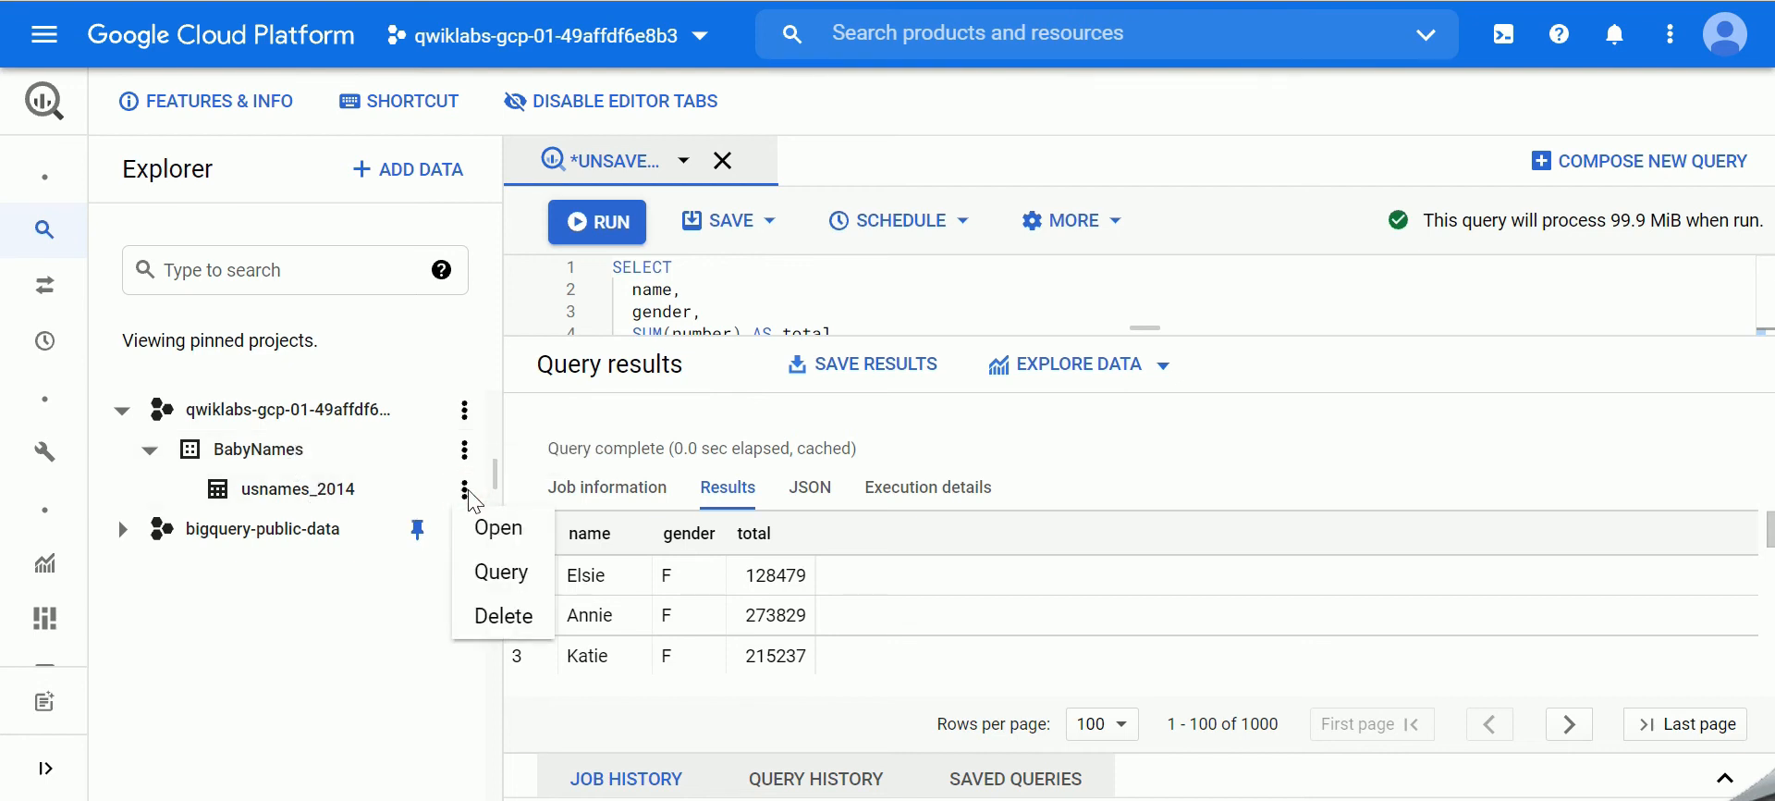
left_click(508, 613)
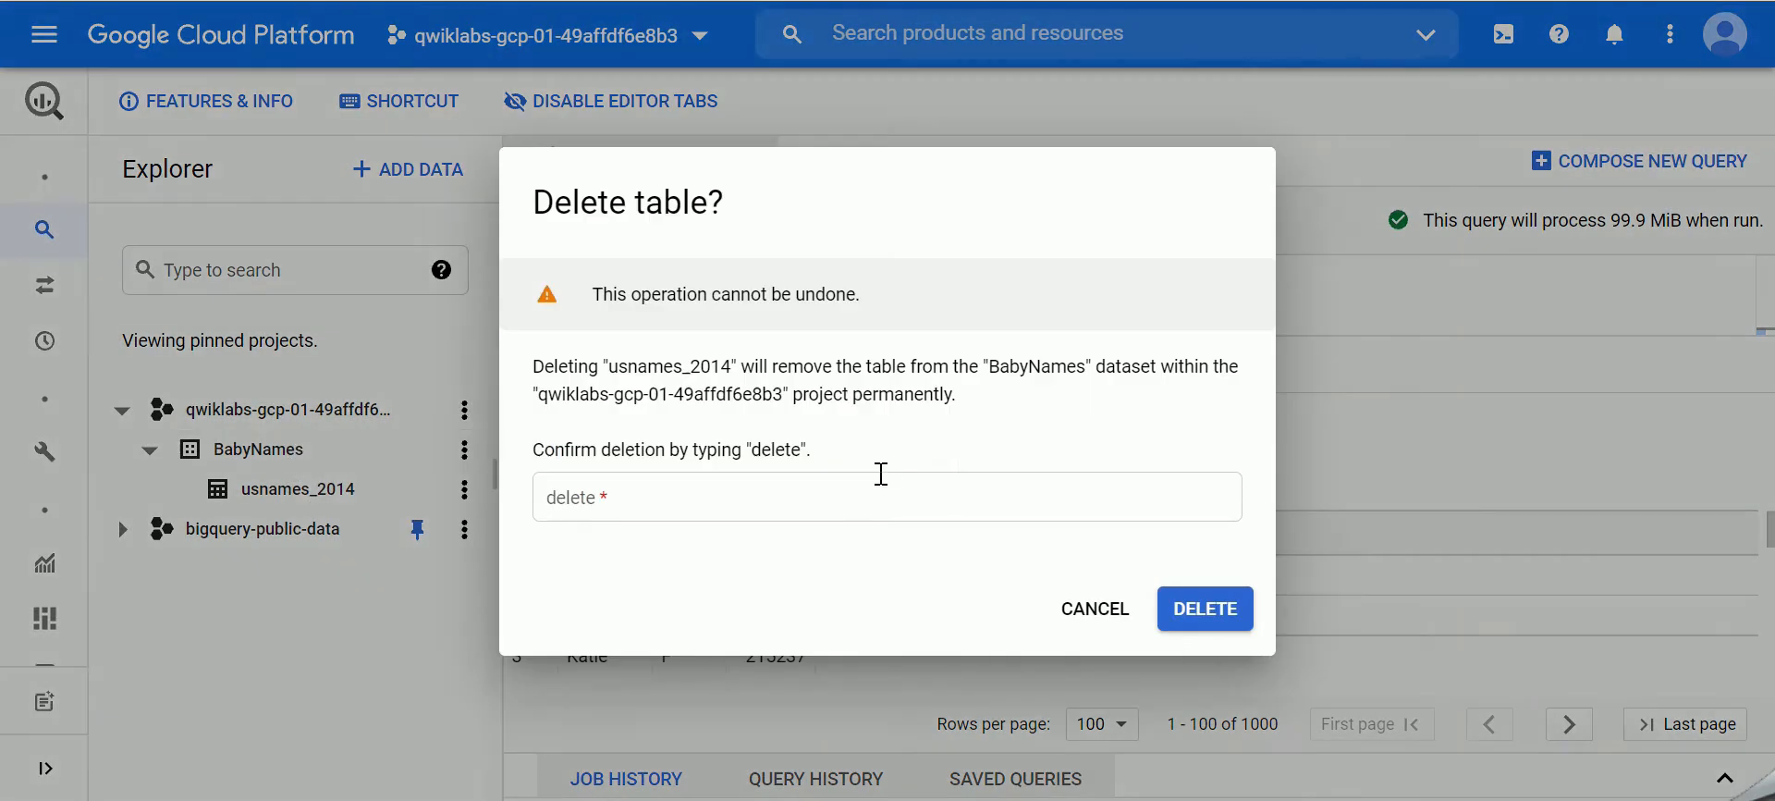
left_click(869, 497)
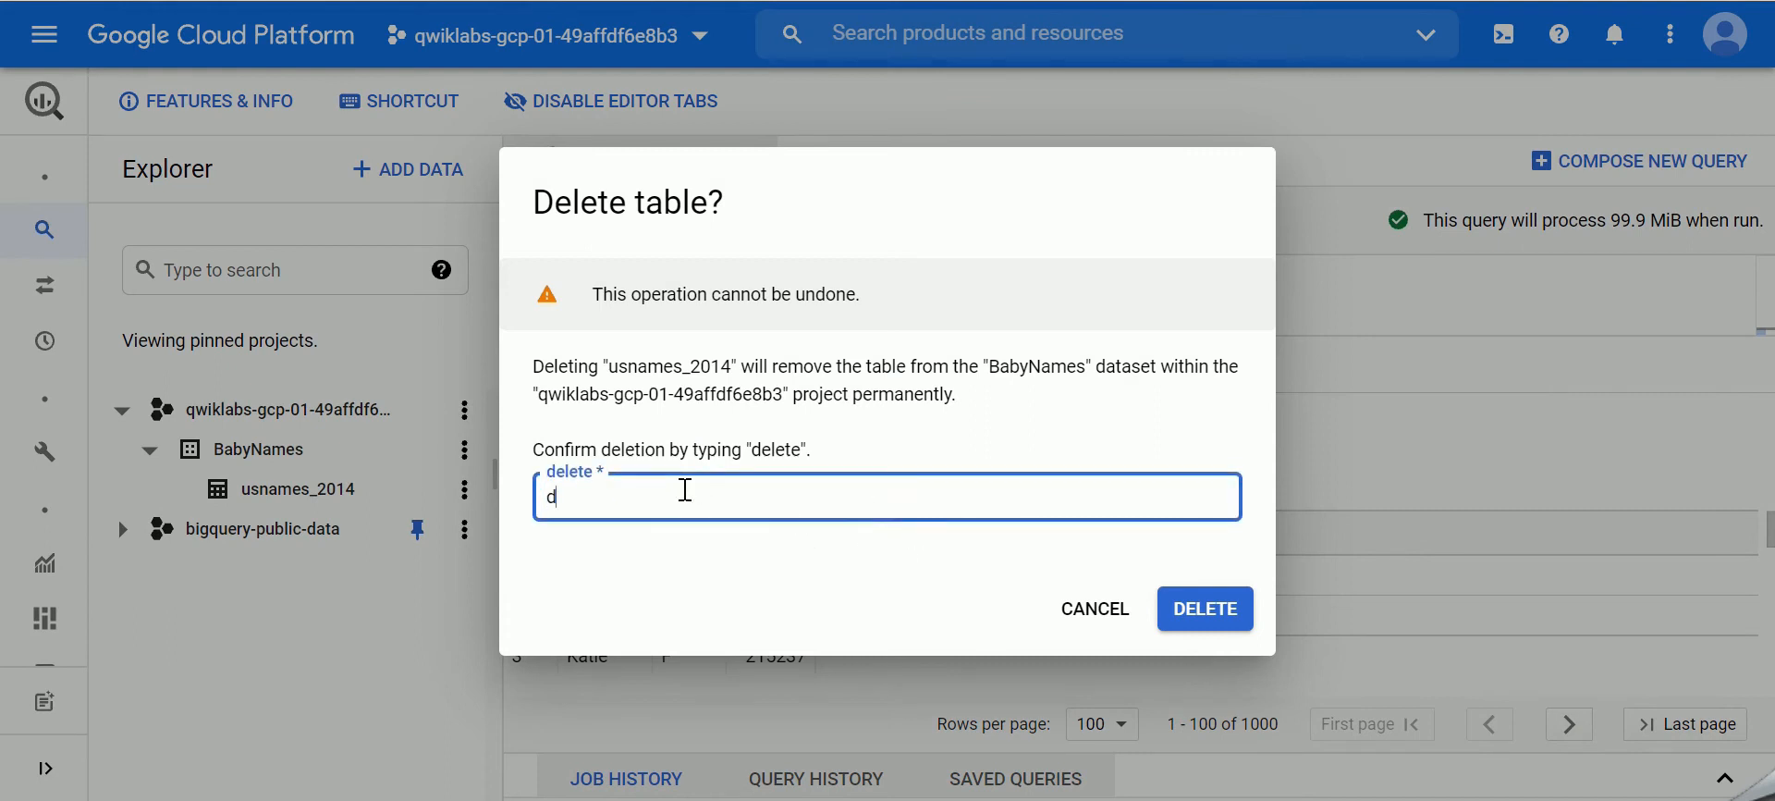
type("delete")
left_click(1205, 610)
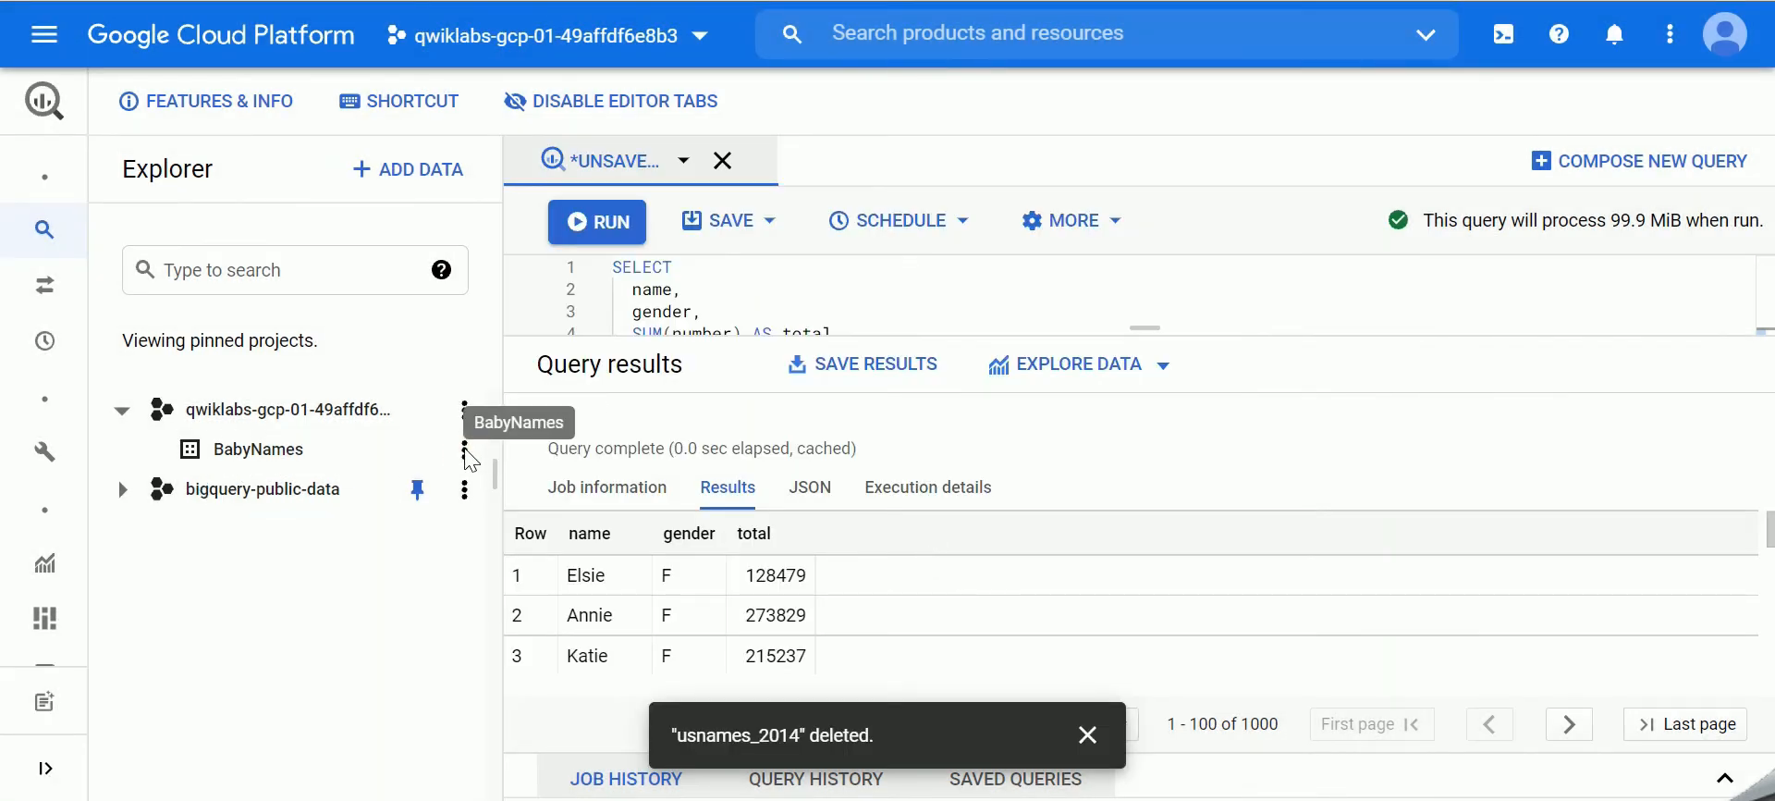
Step: Open the BabyNames dataset and start a new table in it with Upload as the source
left_click(463, 450)
left_click(465, 449)
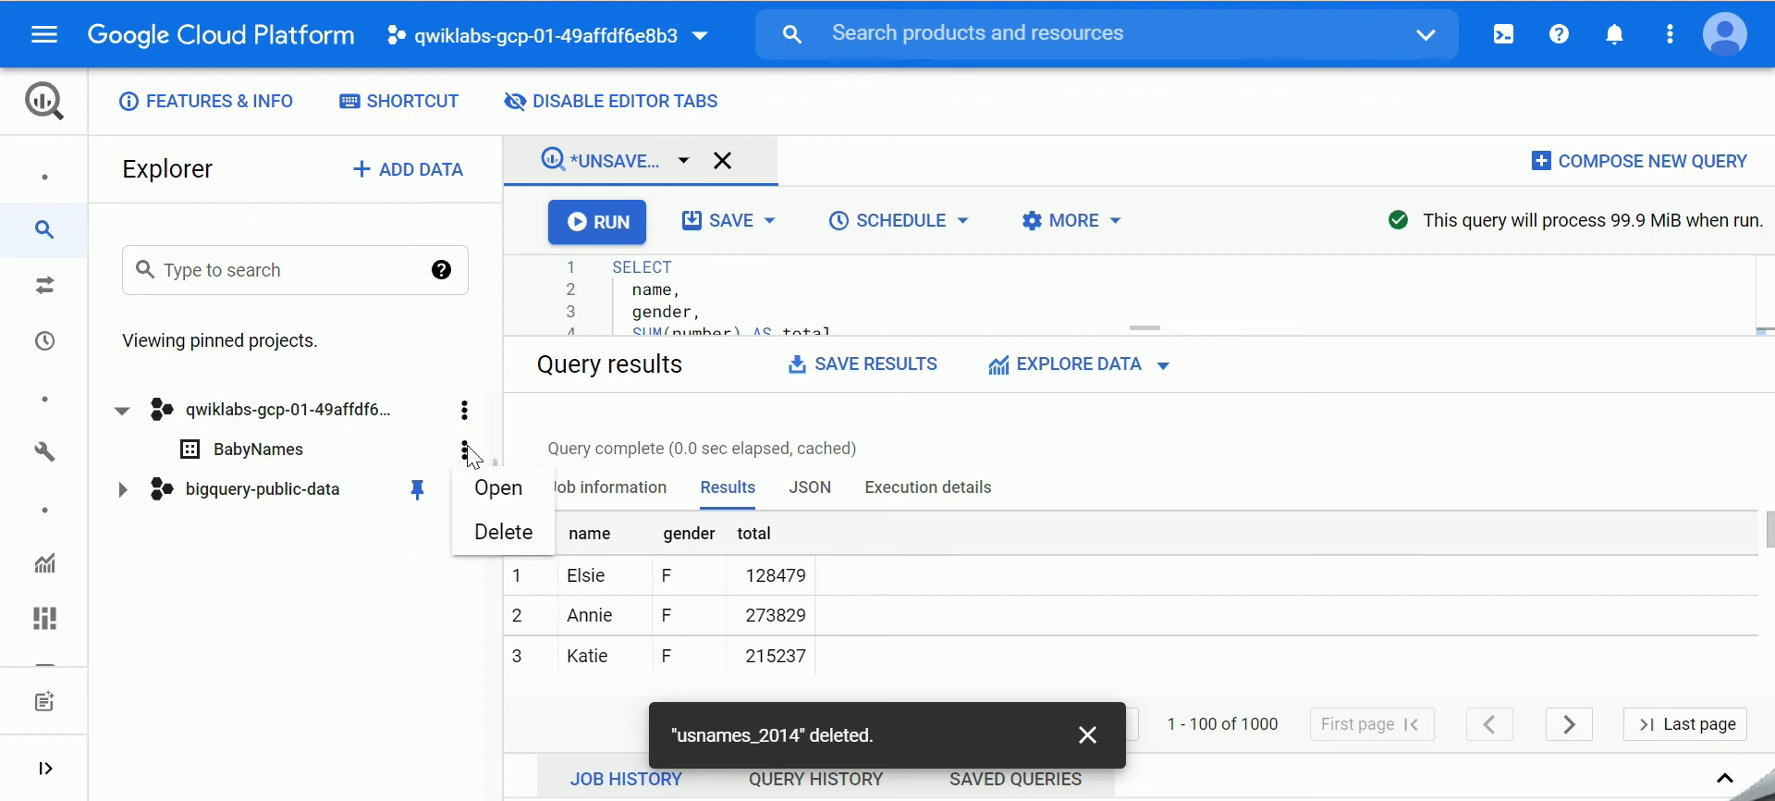
left_click(513, 508)
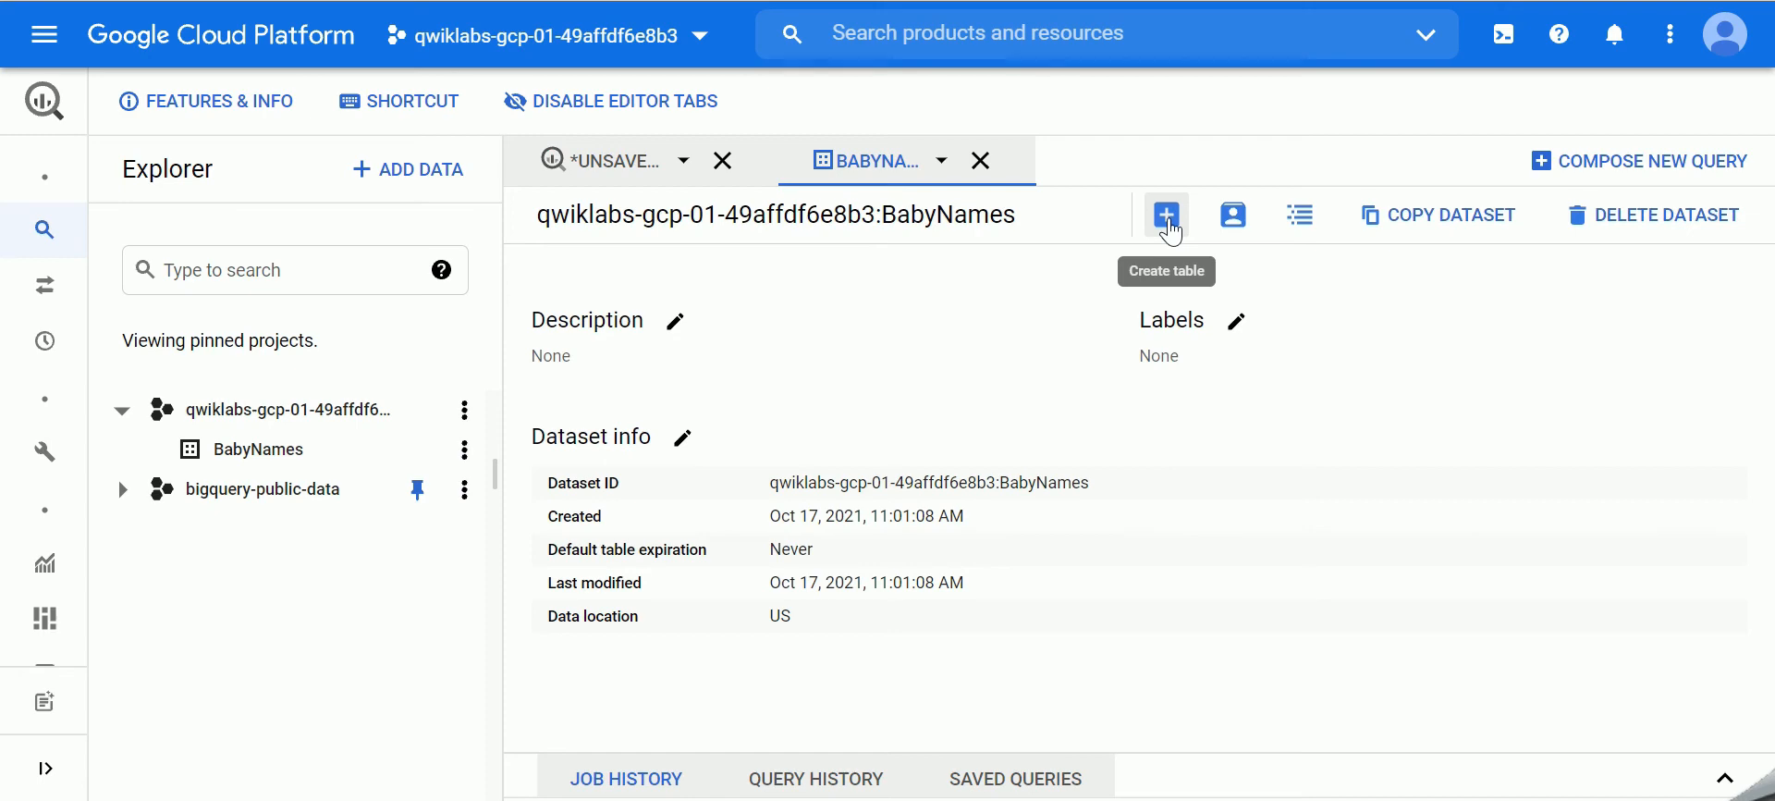
left_click(1169, 222)
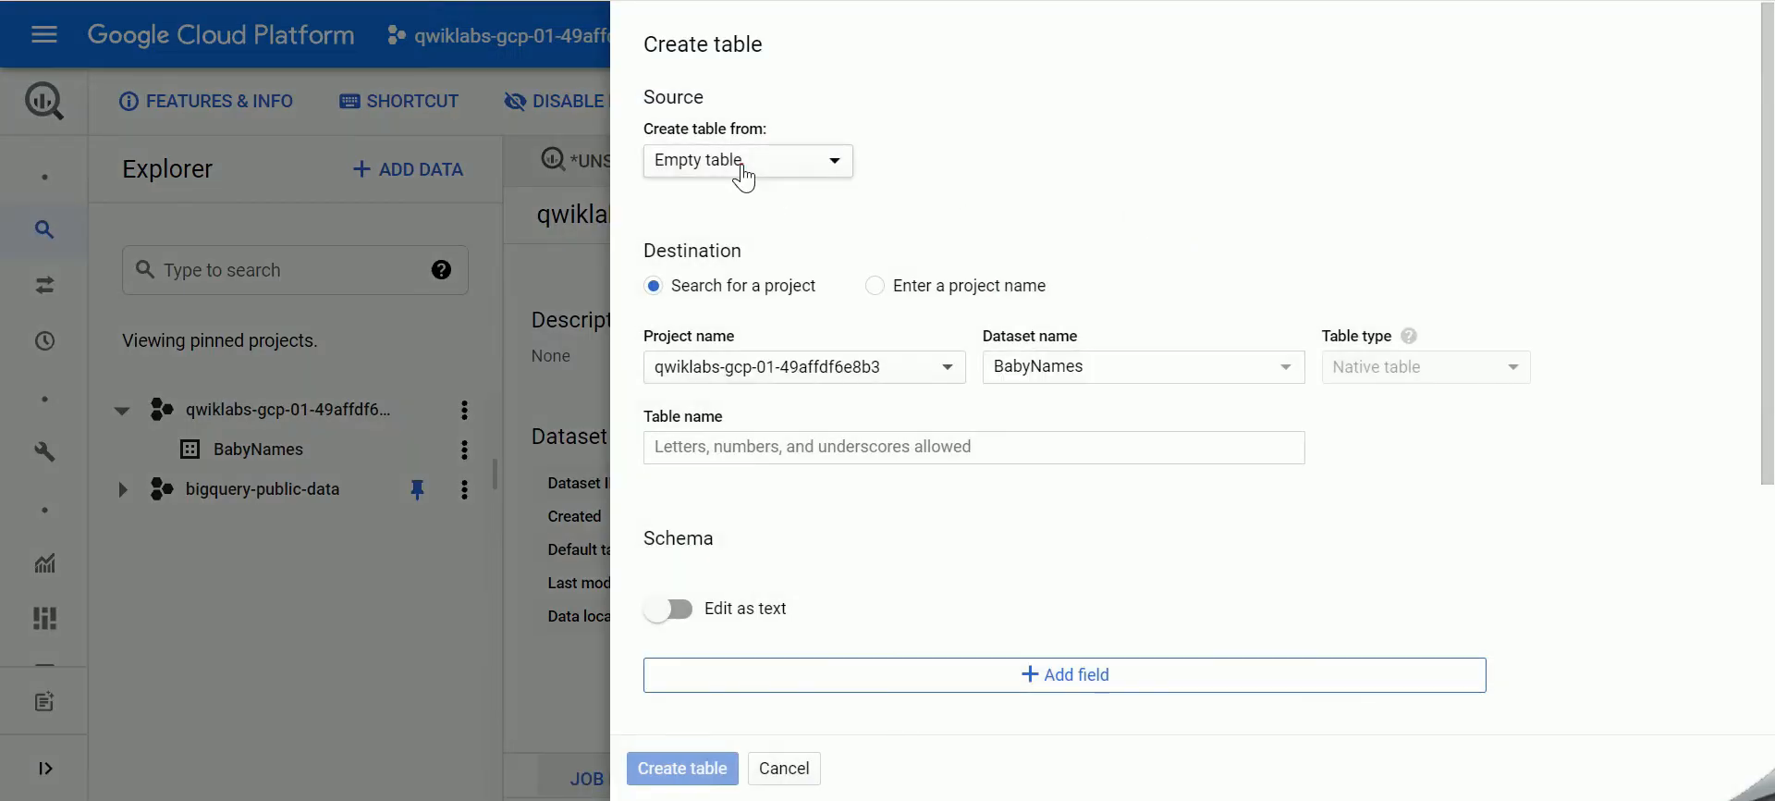
left_click(743, 175)
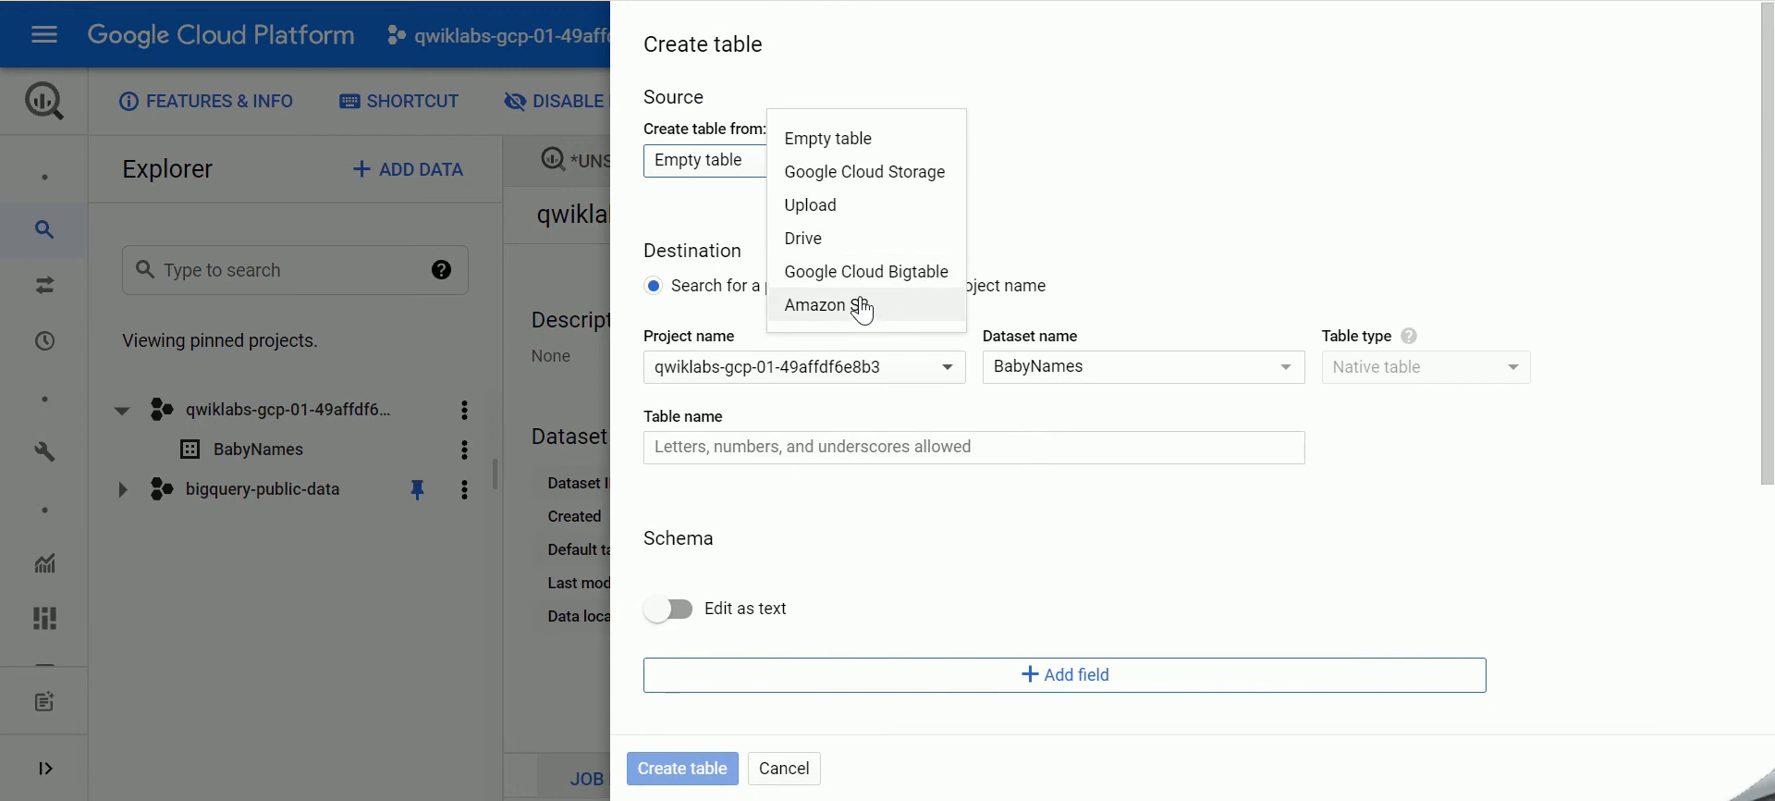
left_click(825, 204)
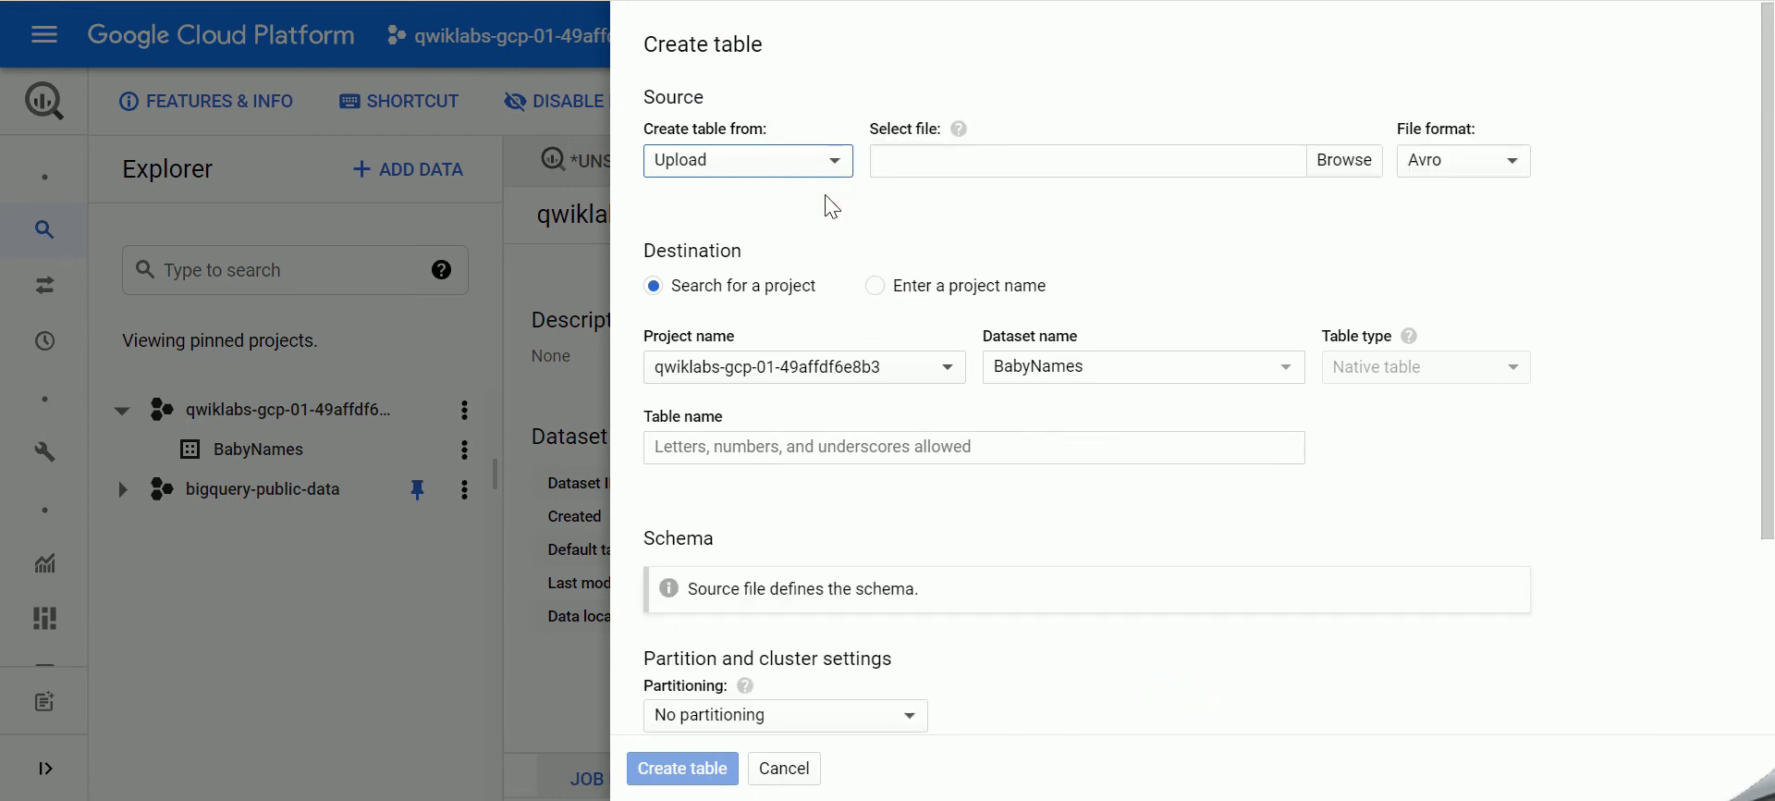
Step: Choose yob2014.txt from the resources-names folder as the file to upload
left_click(1335, 162)
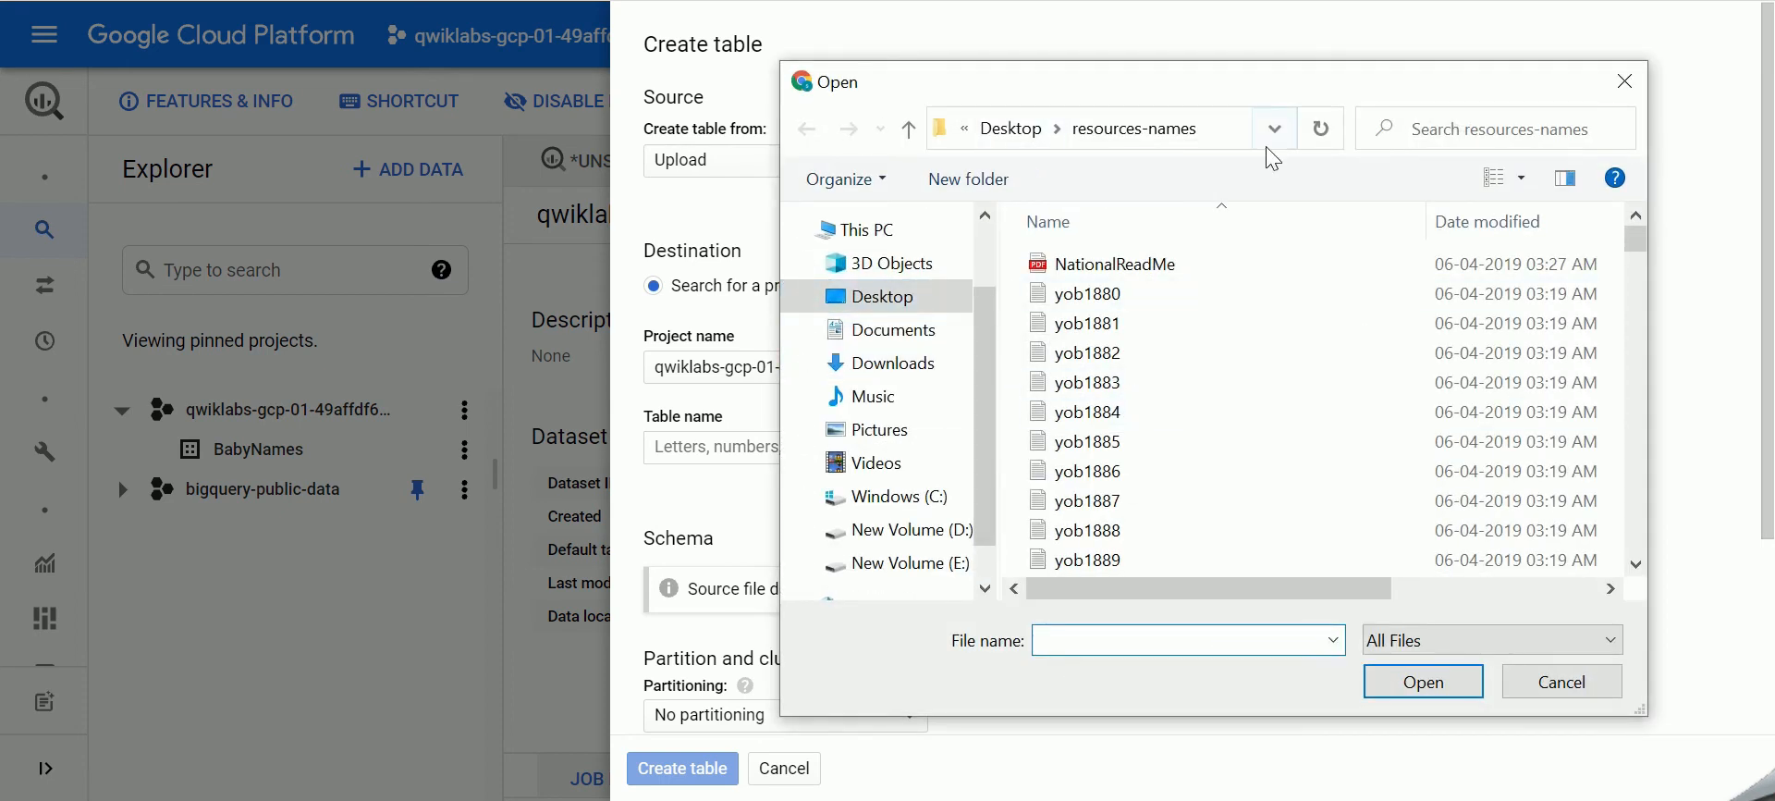
scroll(1220, 428, "down", 5)
left_click_drag(1640, 275, 1642, 540)
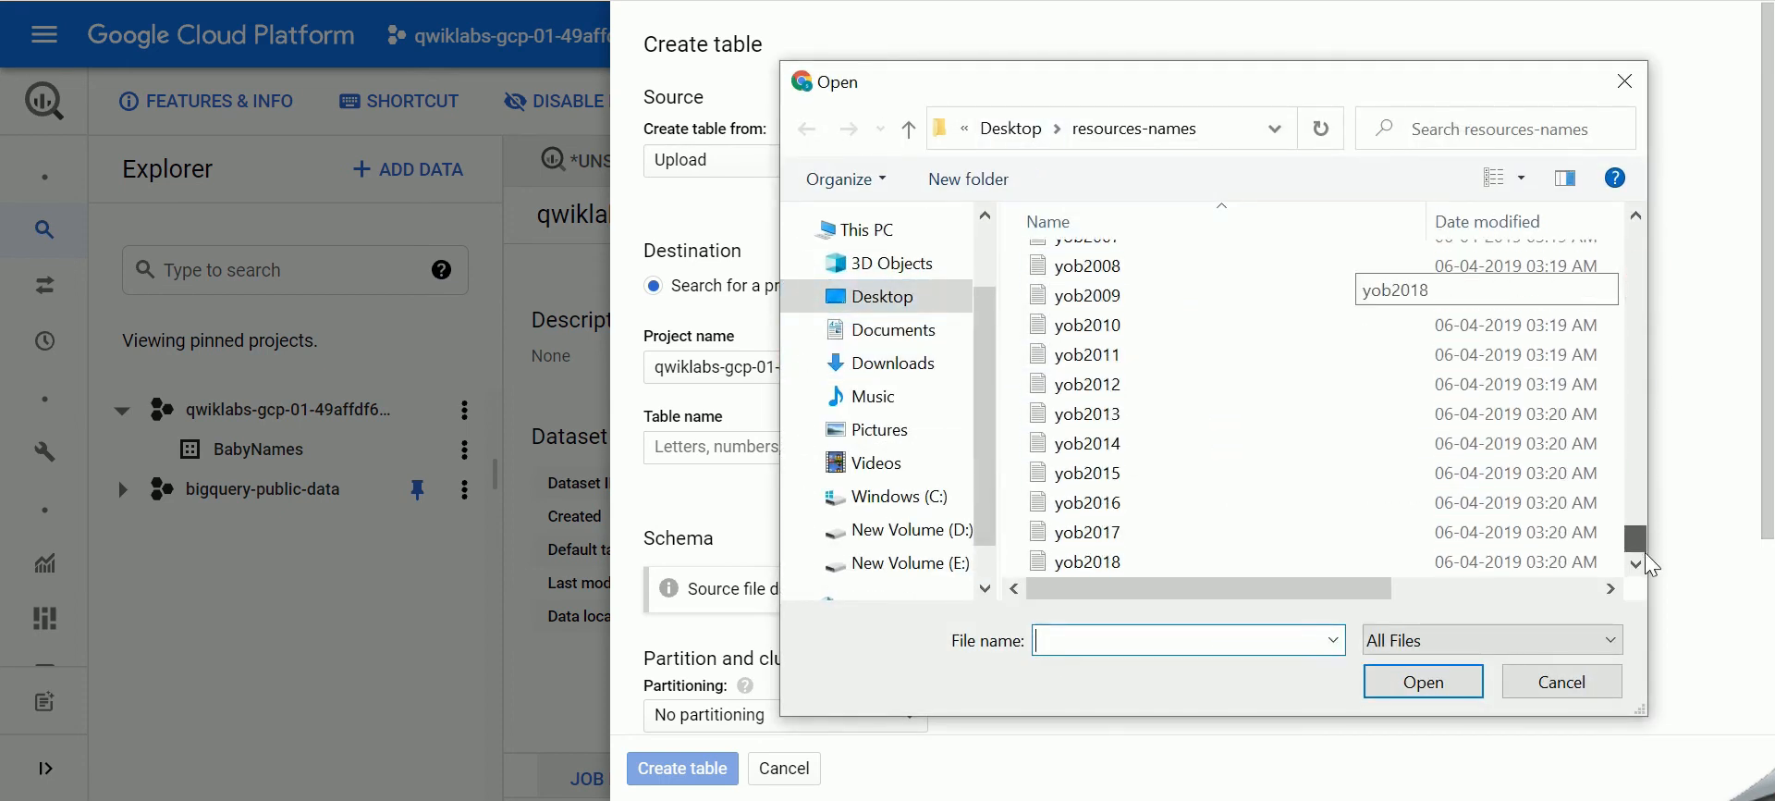
left_click(1128, 453)
left_click(1405, 684)
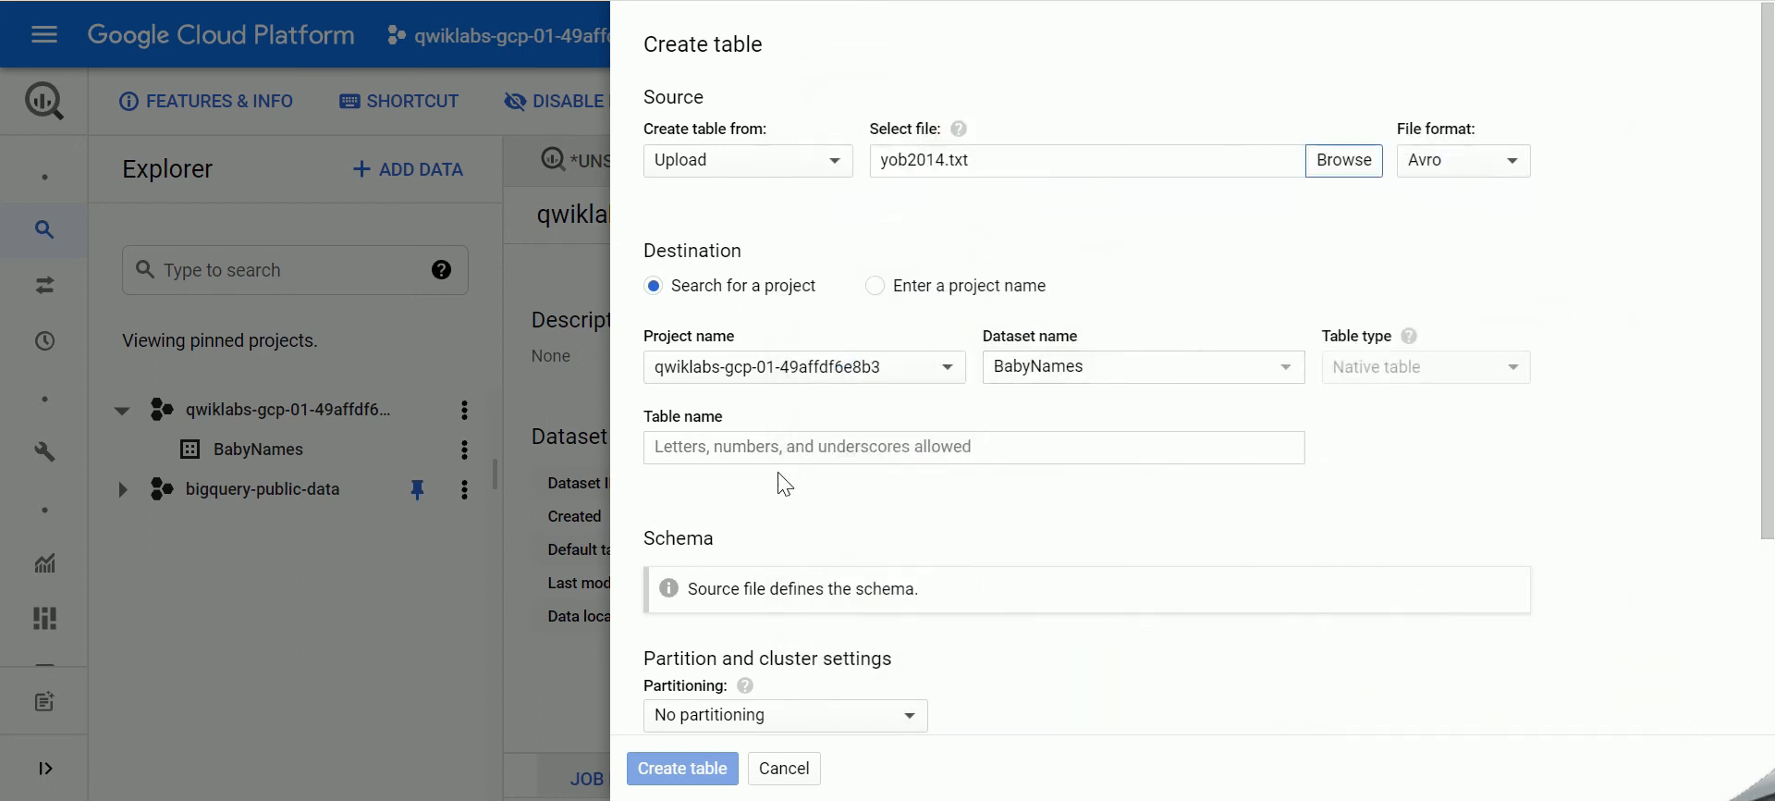
Step: Name the new table names_2014 and set the source file format to CSV
left_click(790, 450)
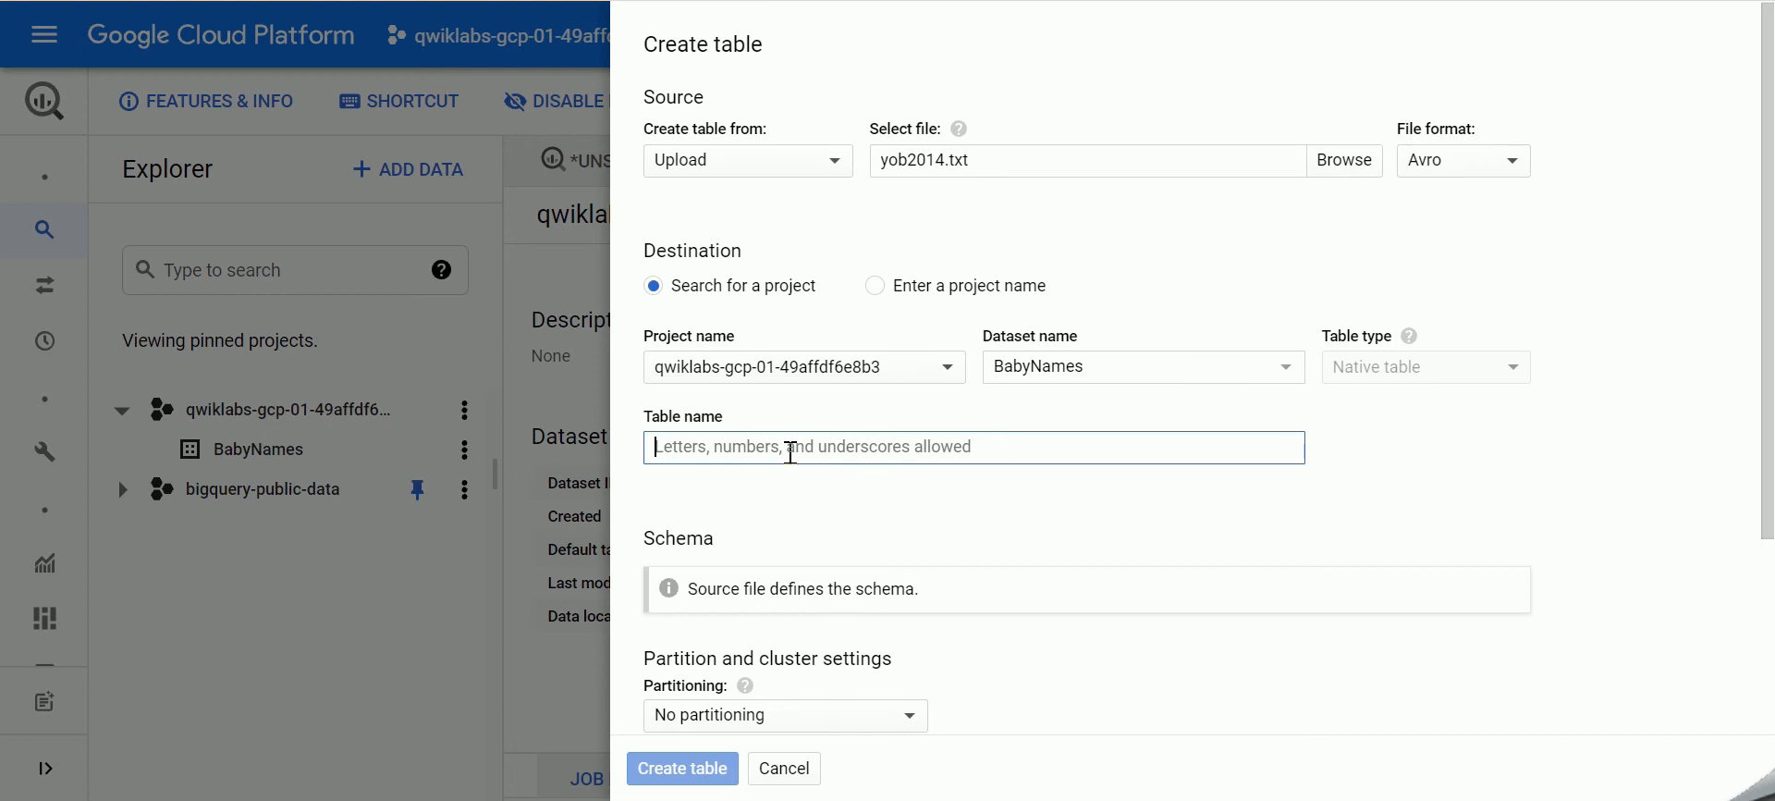
type("babynames_2014")
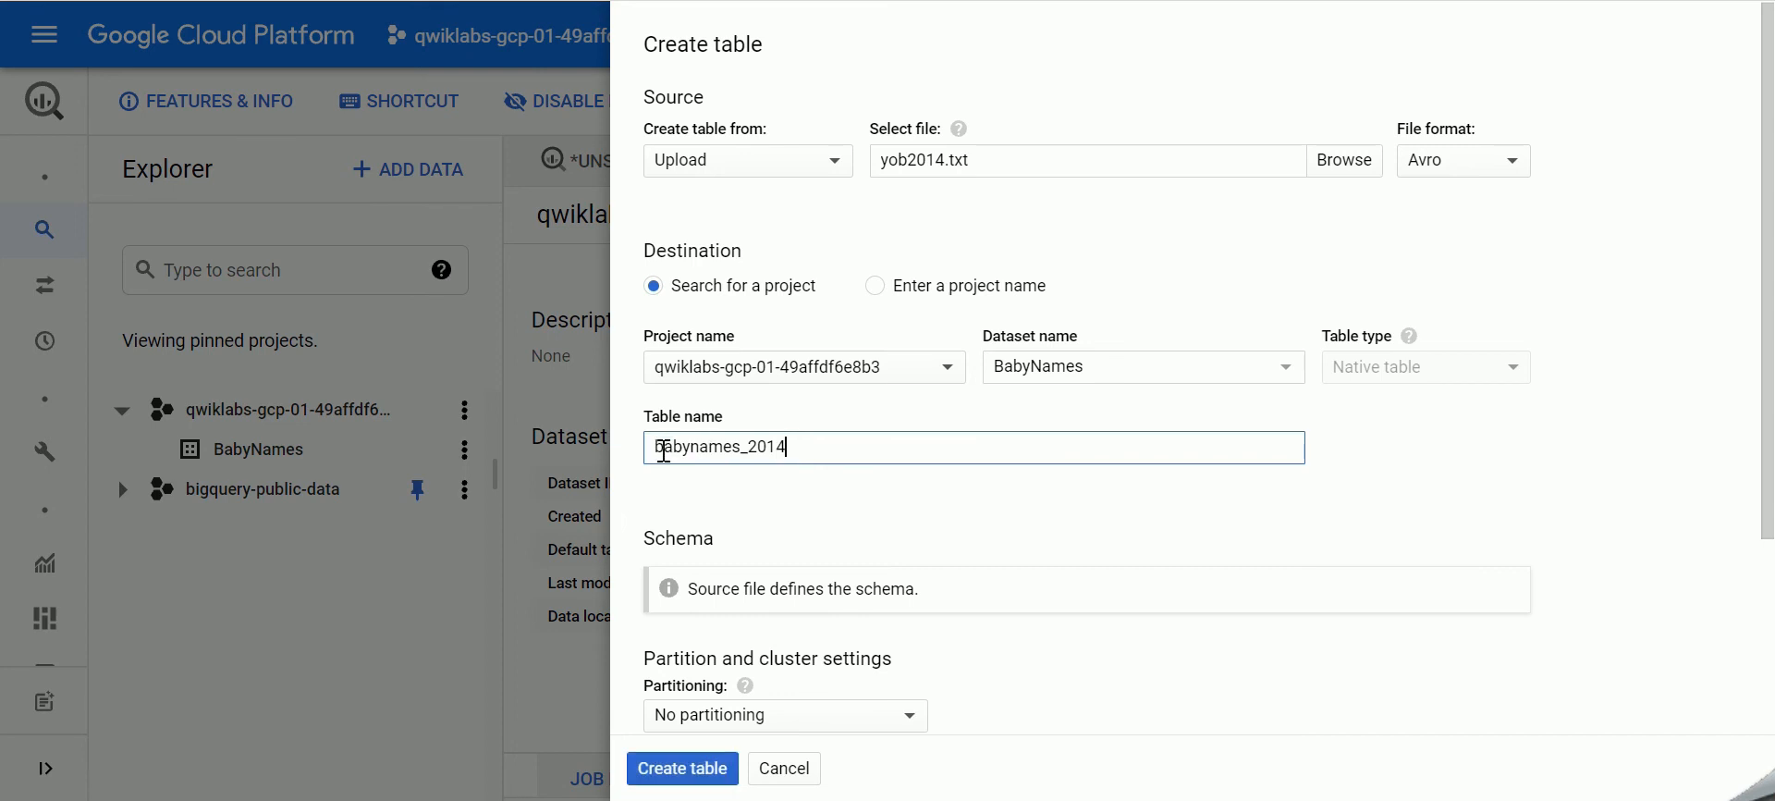
left_click_drag(686, 451, 650, 449)
key("BackSpace")
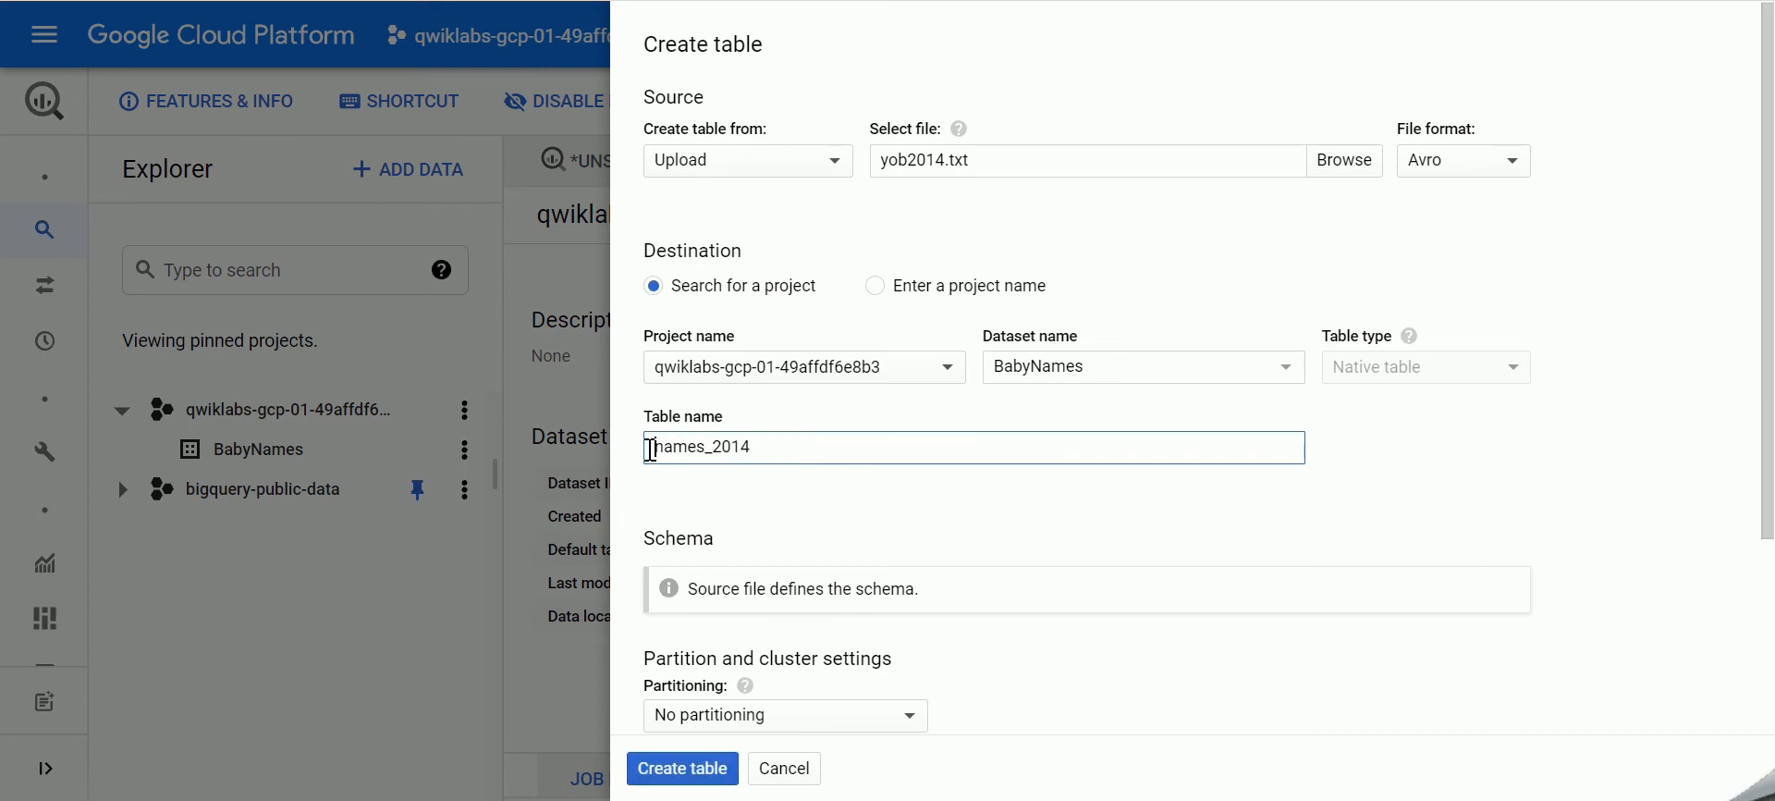
left_click(867, 551)
scroll(867, 546, "down", 3)
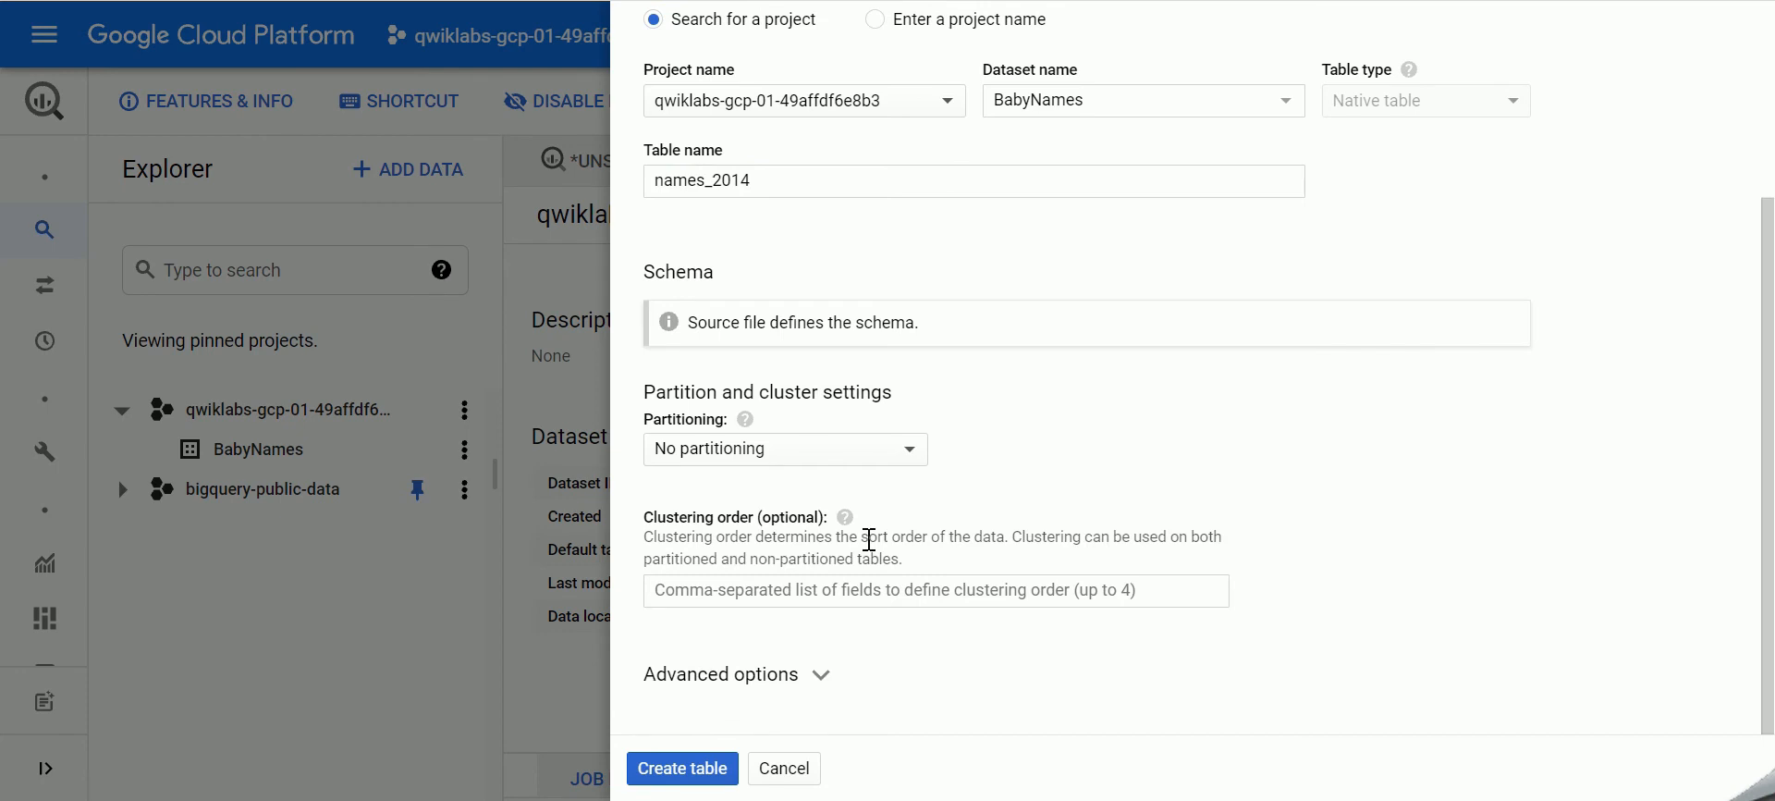
scroll(869, 540, "up", 3)
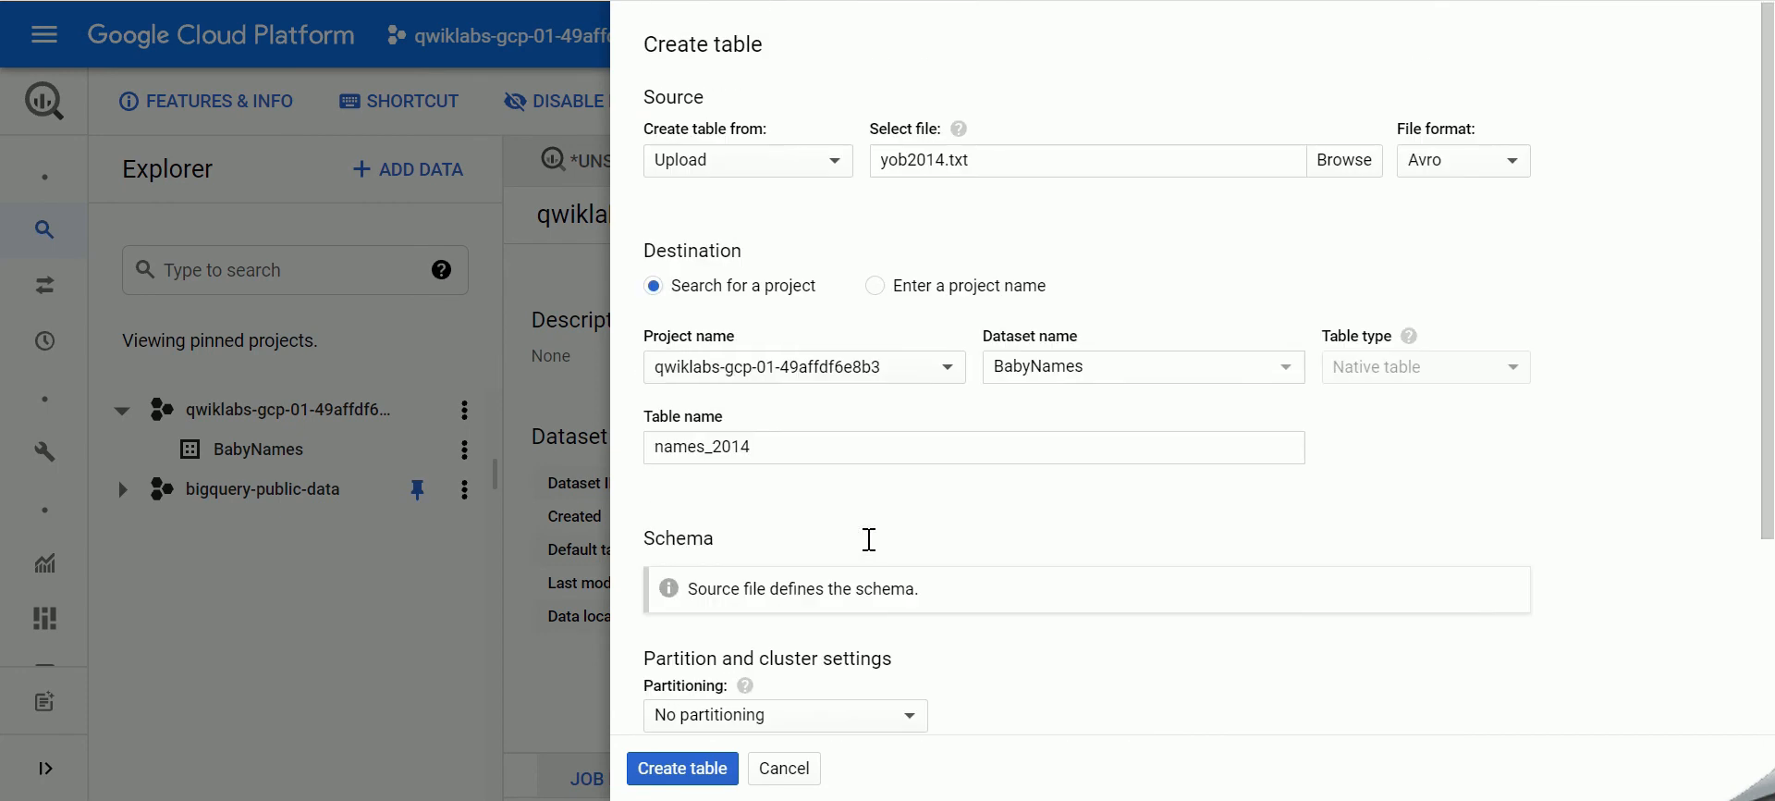
left_click(1510, 162)
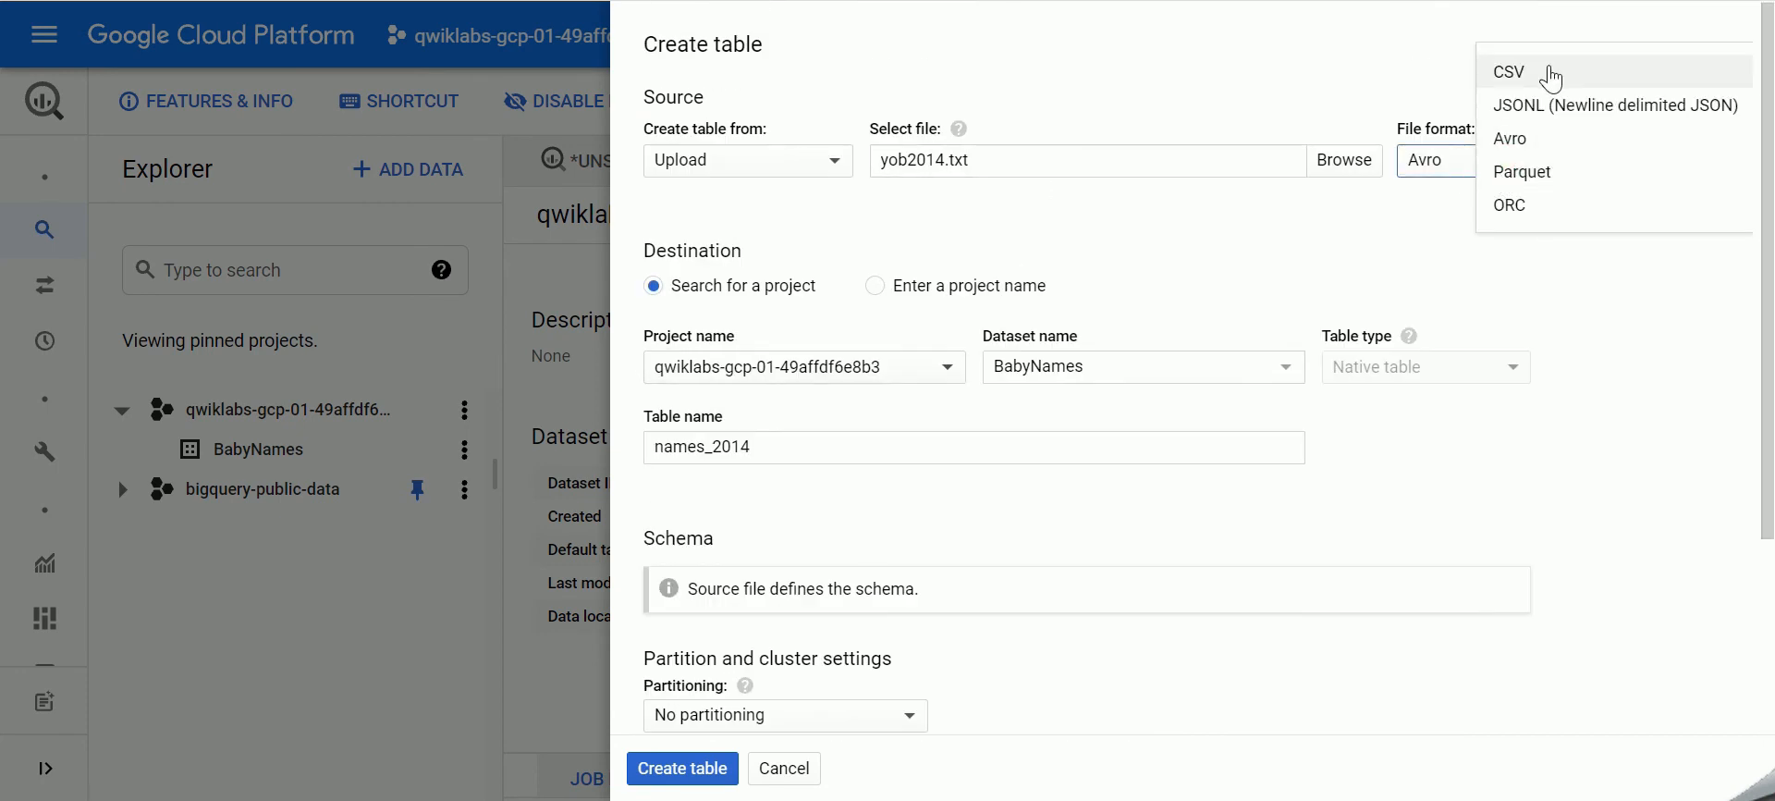
left_click(1535, 68)
Step: Define the schema as text with name:string,gender:string,count:integer, copied from the Notepad notes
scroll(885, 554, "down", 3)
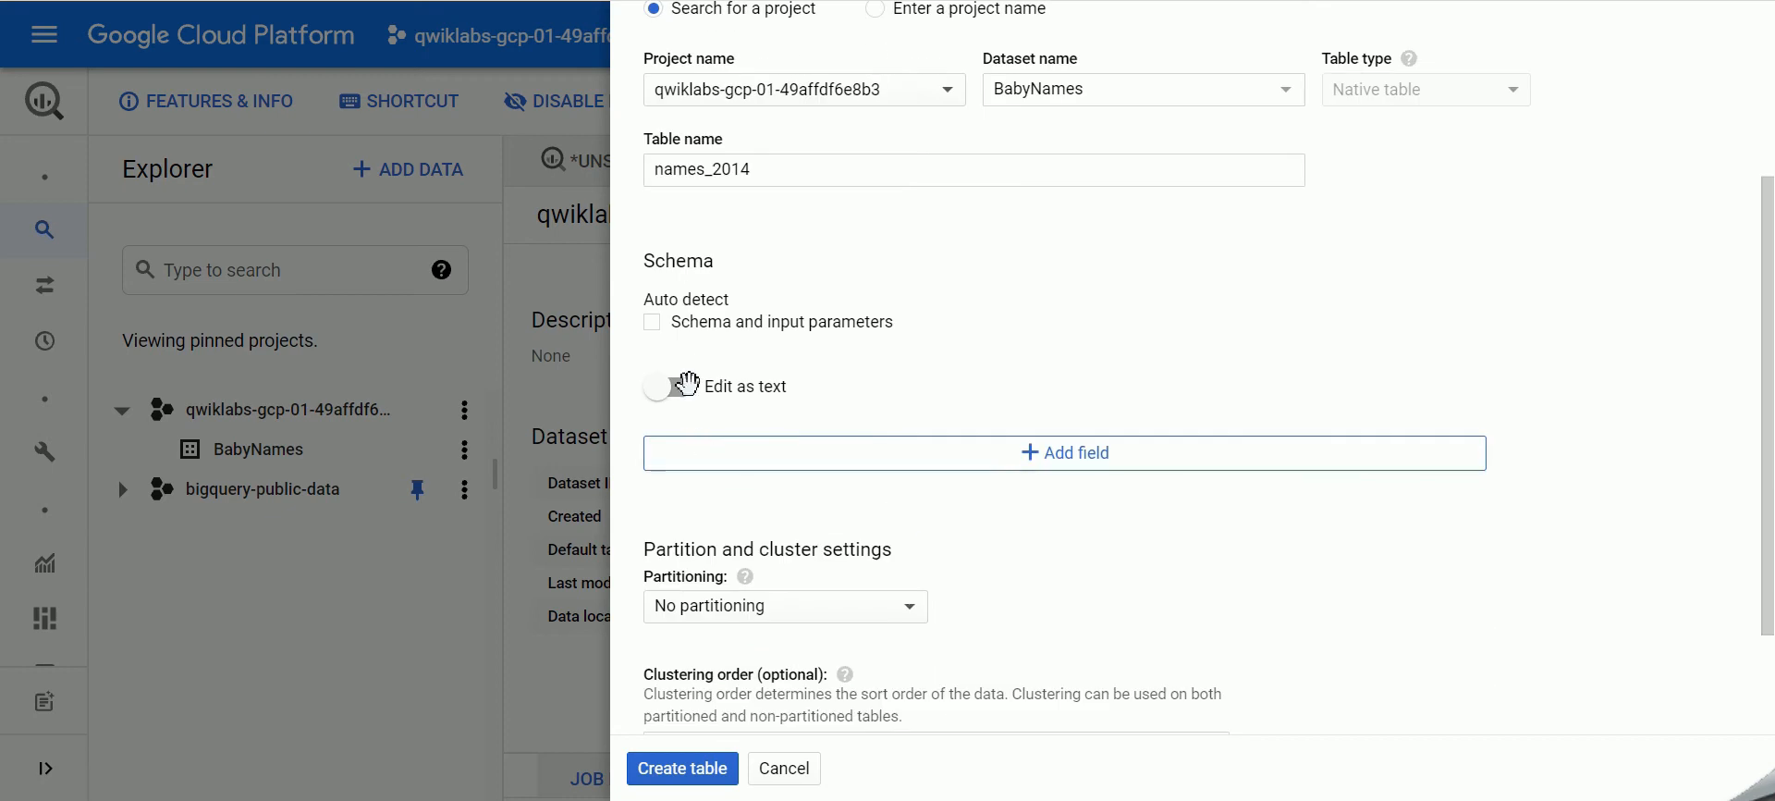
left_click(679, 392)
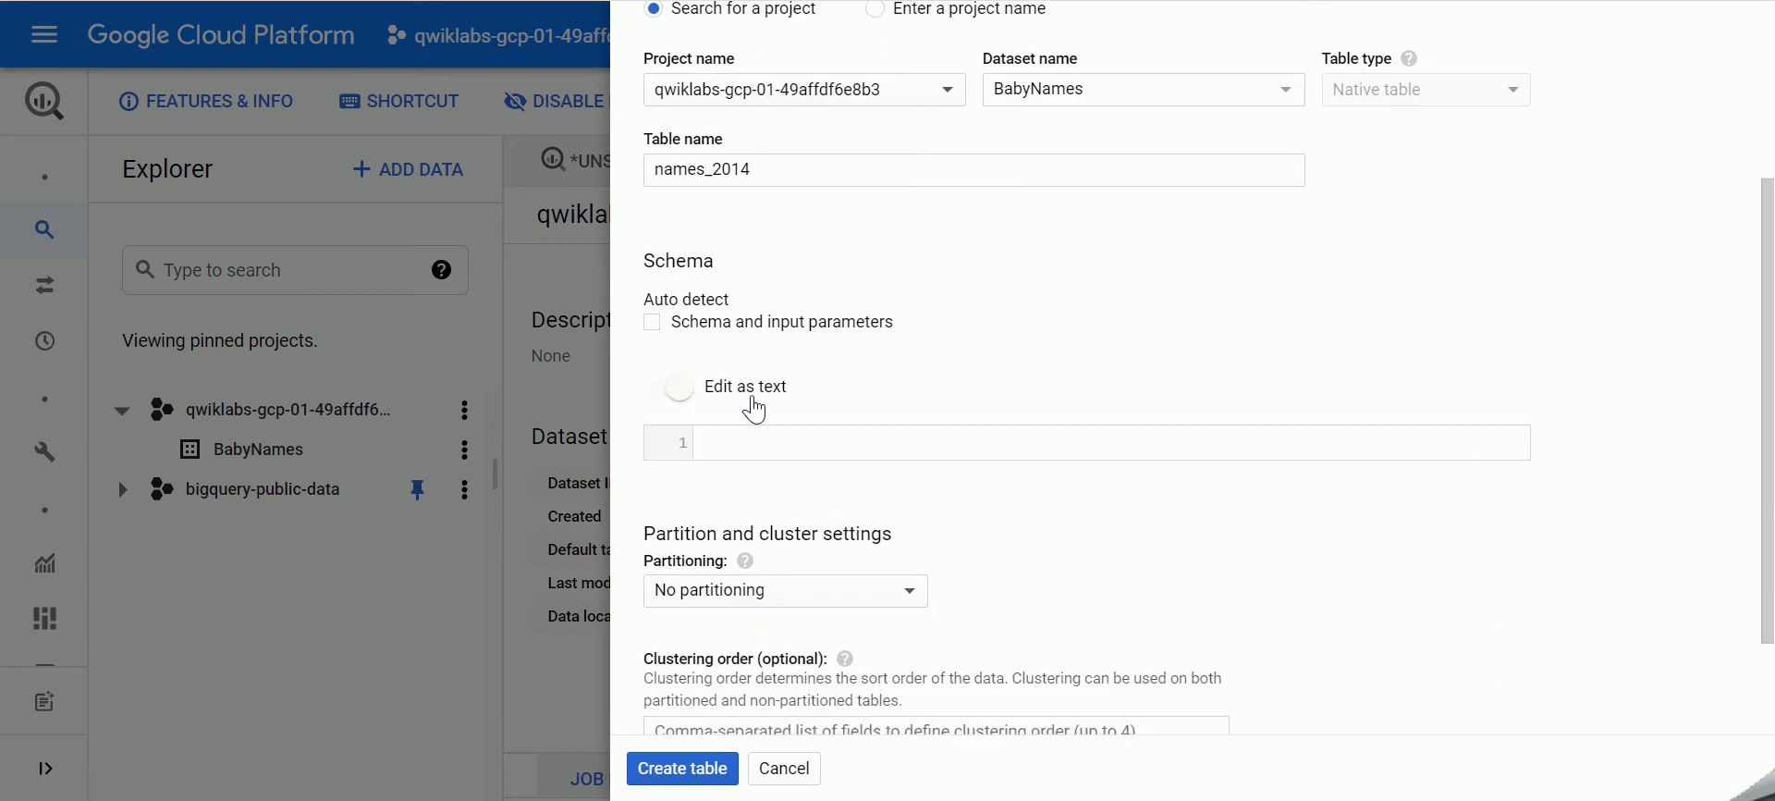
key("alt+Tab")
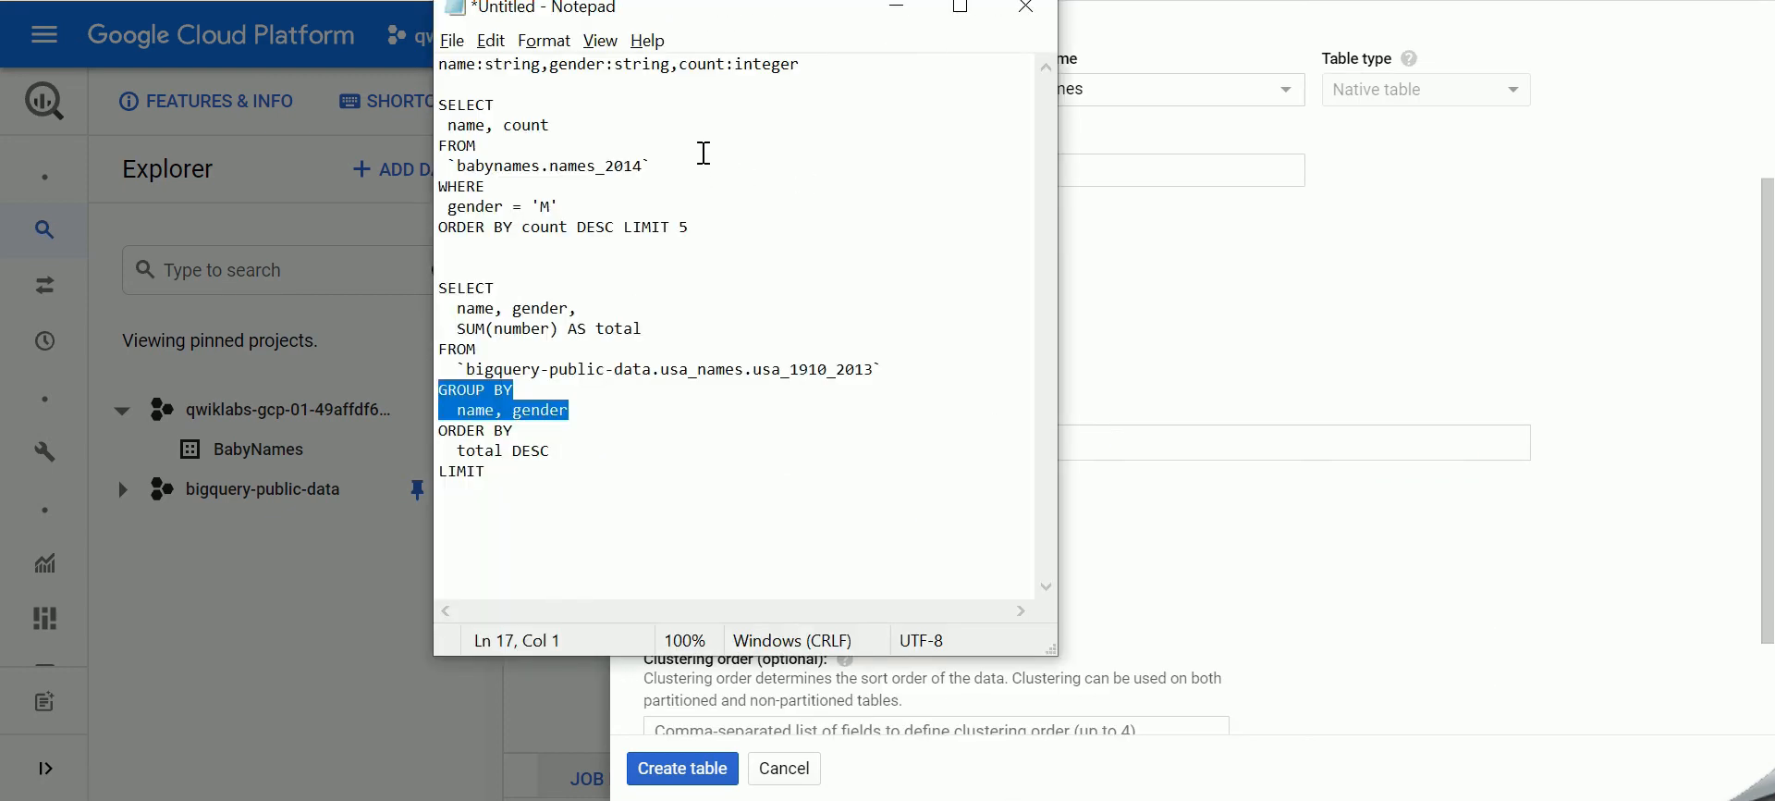
left_click_drag(805, 70, 438, 66)
key("ctrl+c")
key("alt+Tab")
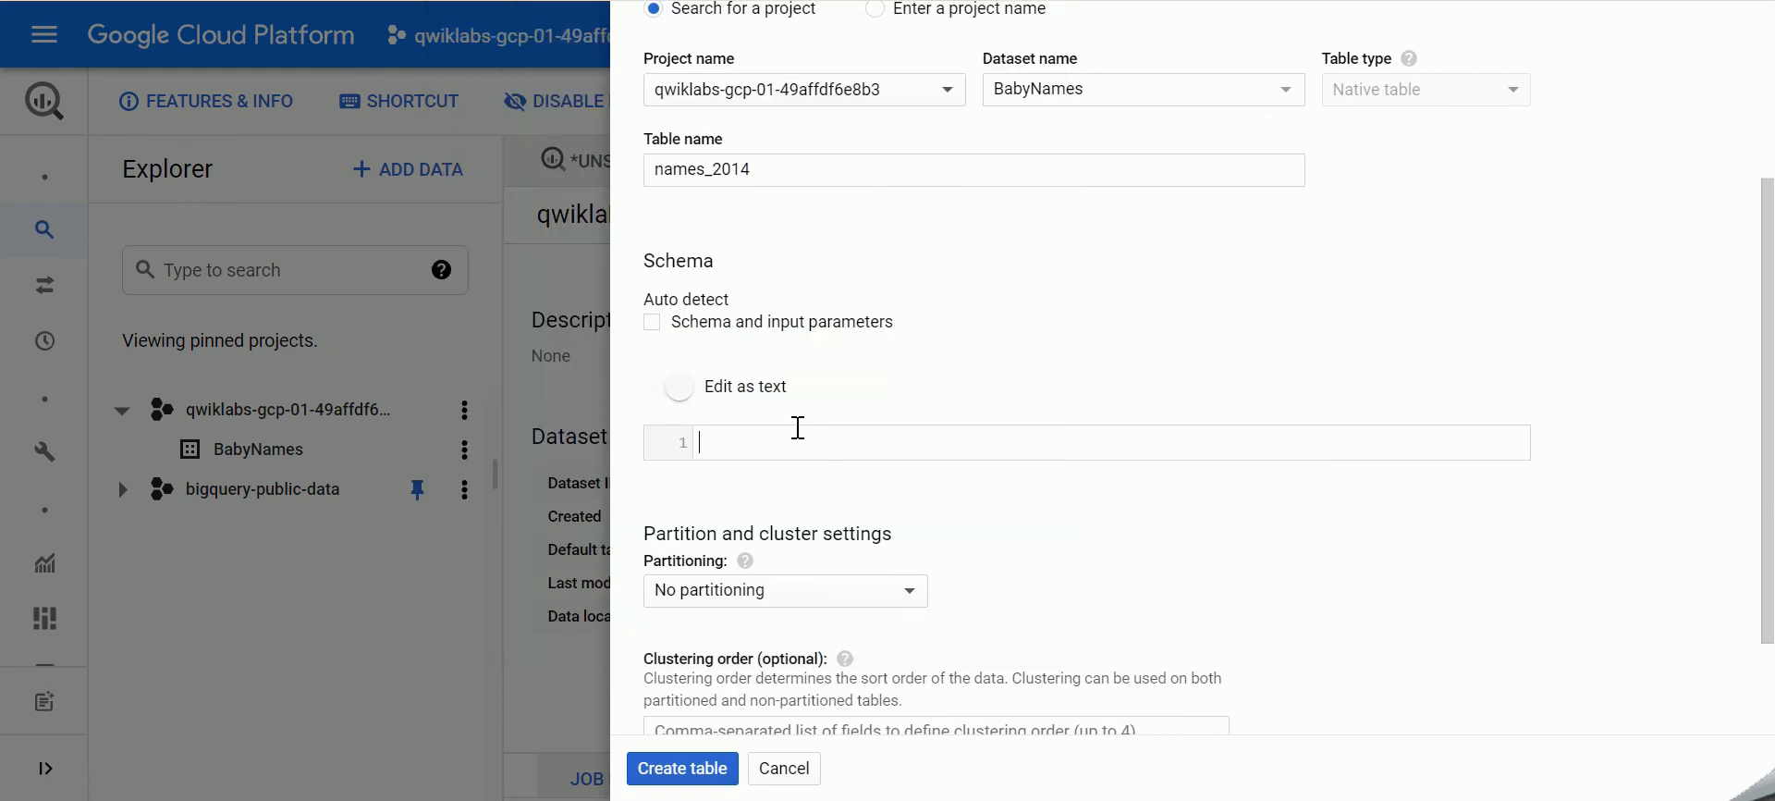
left_click(789, 454)
key("ctrl+v")
Step: Check the name, gender and count entries of the schema text and create the table
left_click(713, 440)
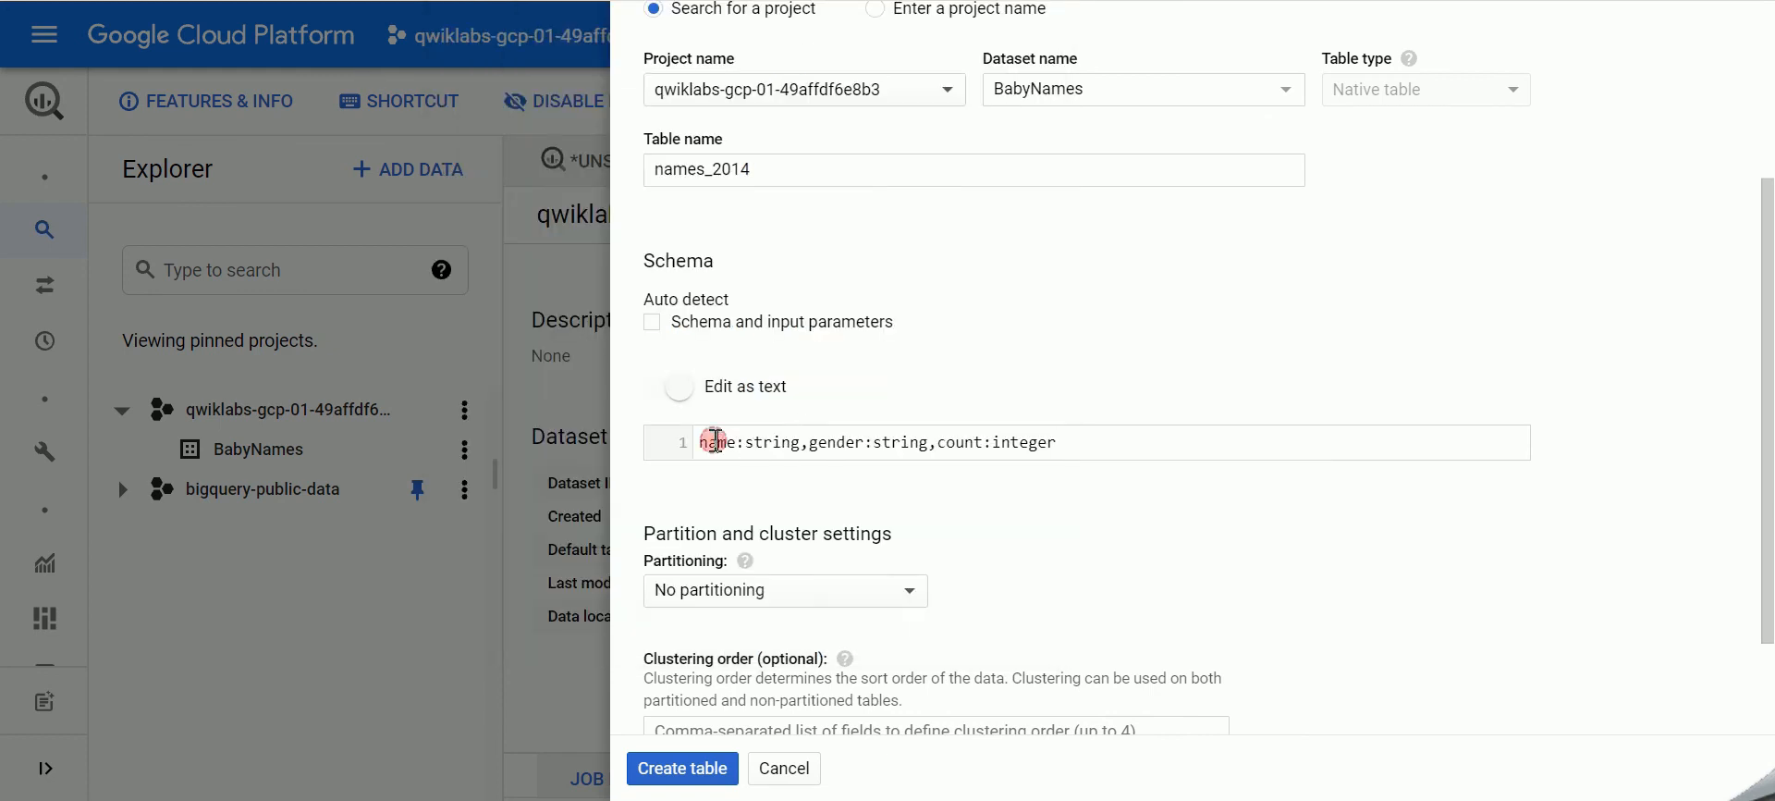
left_click(758, 444)
left_click(824, 442)
left_click(909, 443)
left_click(961, 442)
left_click(1041, 443)
scroll(1023, 564, "down", 2)
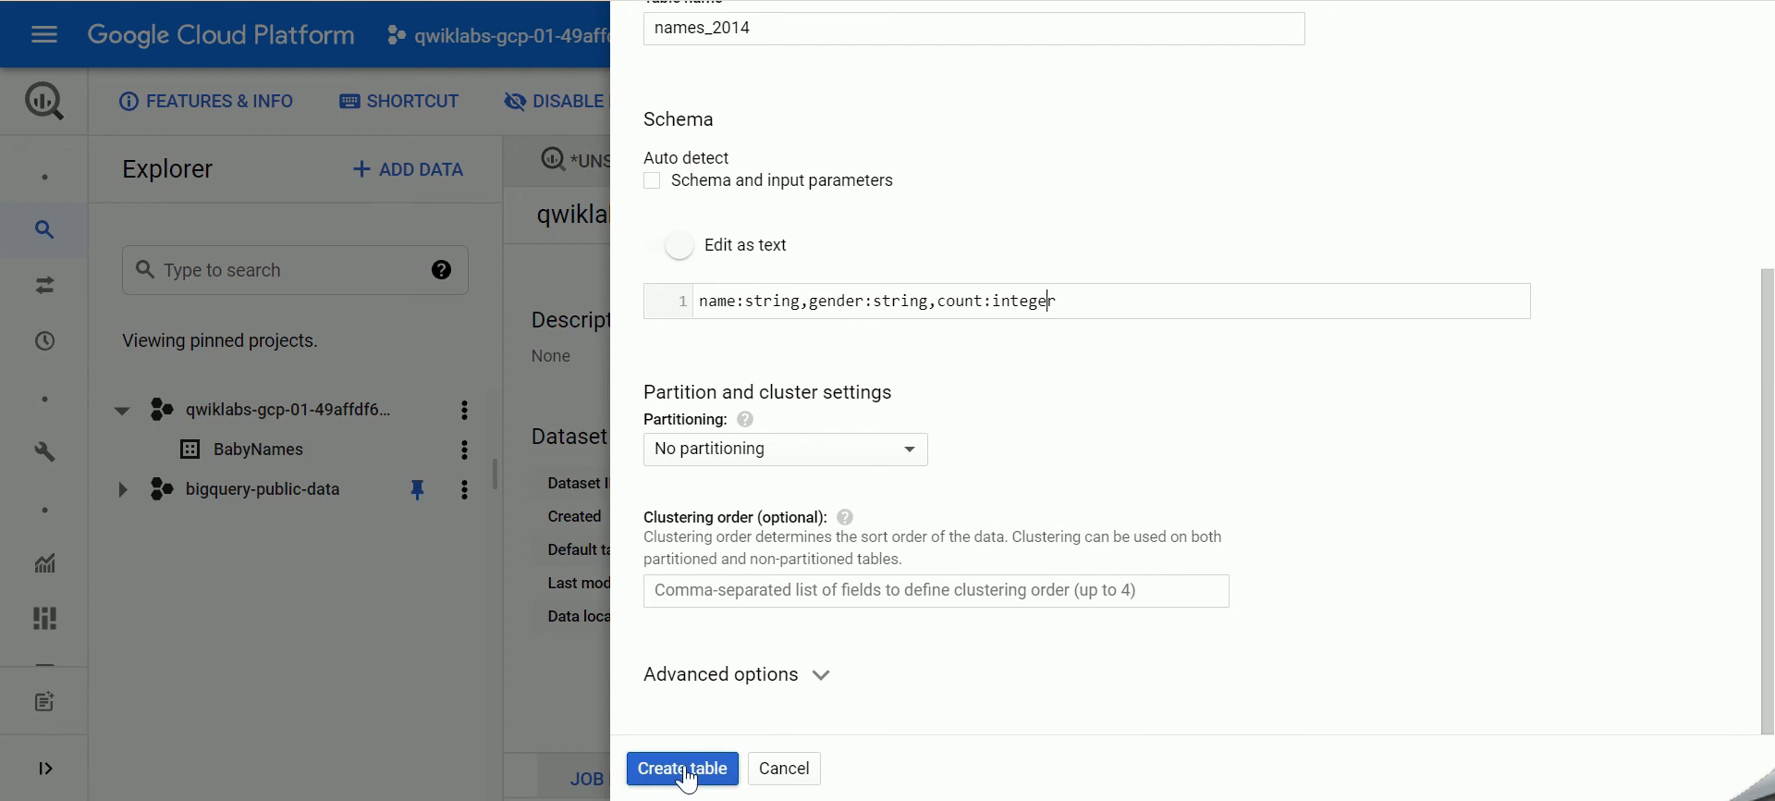
left_click(686, 770)
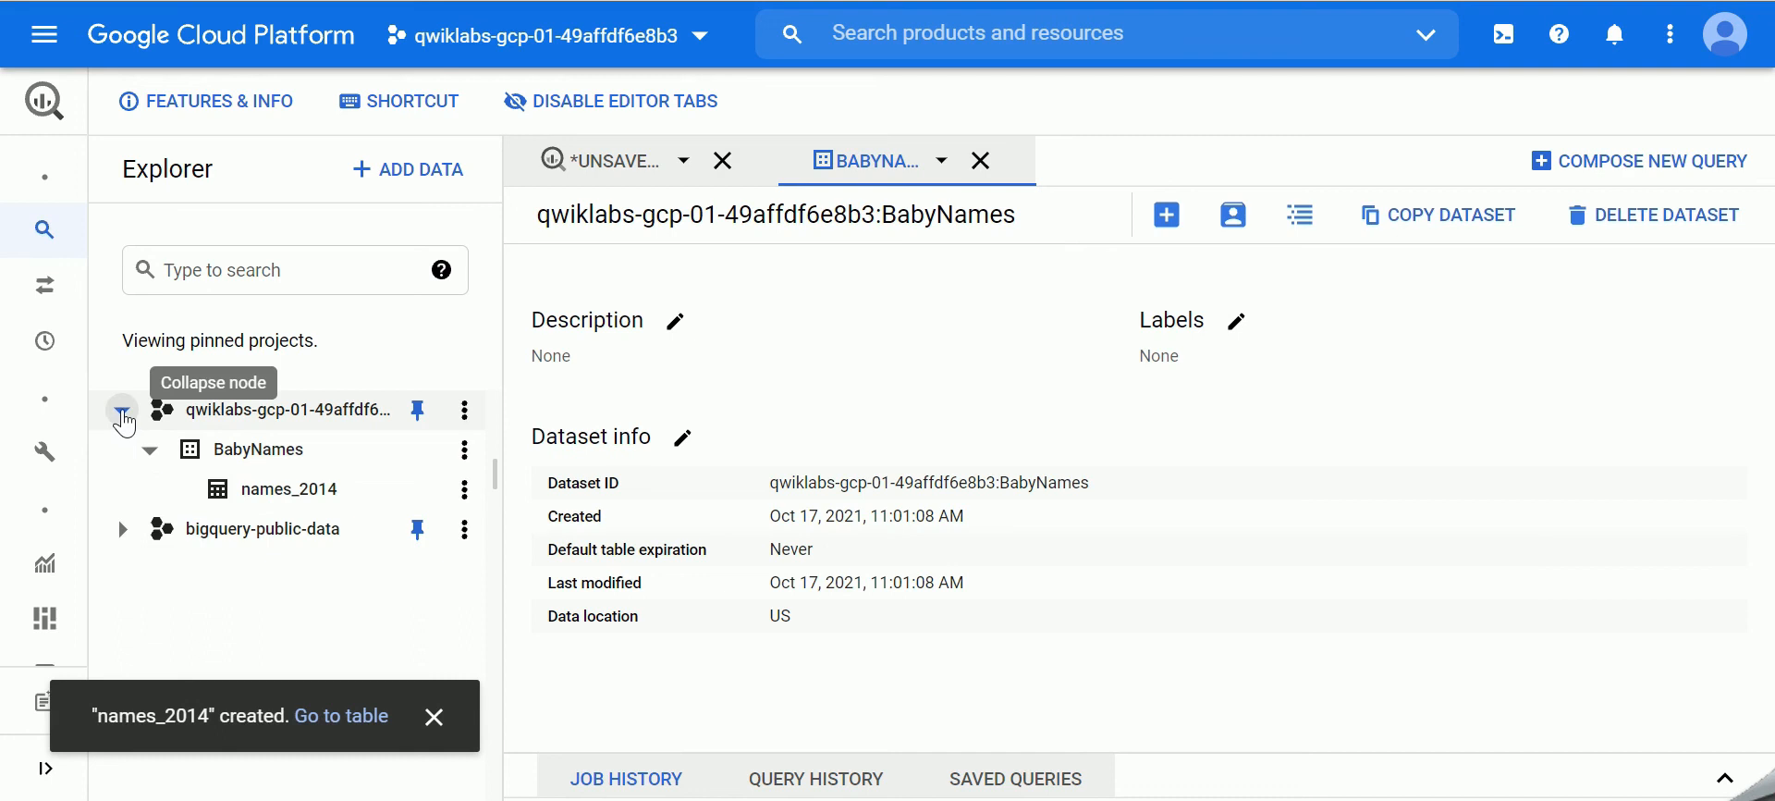
Step: Collapse and re-expand the qwiklabs project, and close the BabyNames dataset view and the unsaved query, discarding the query
left_click(120, 408)
left_click(123, 409)
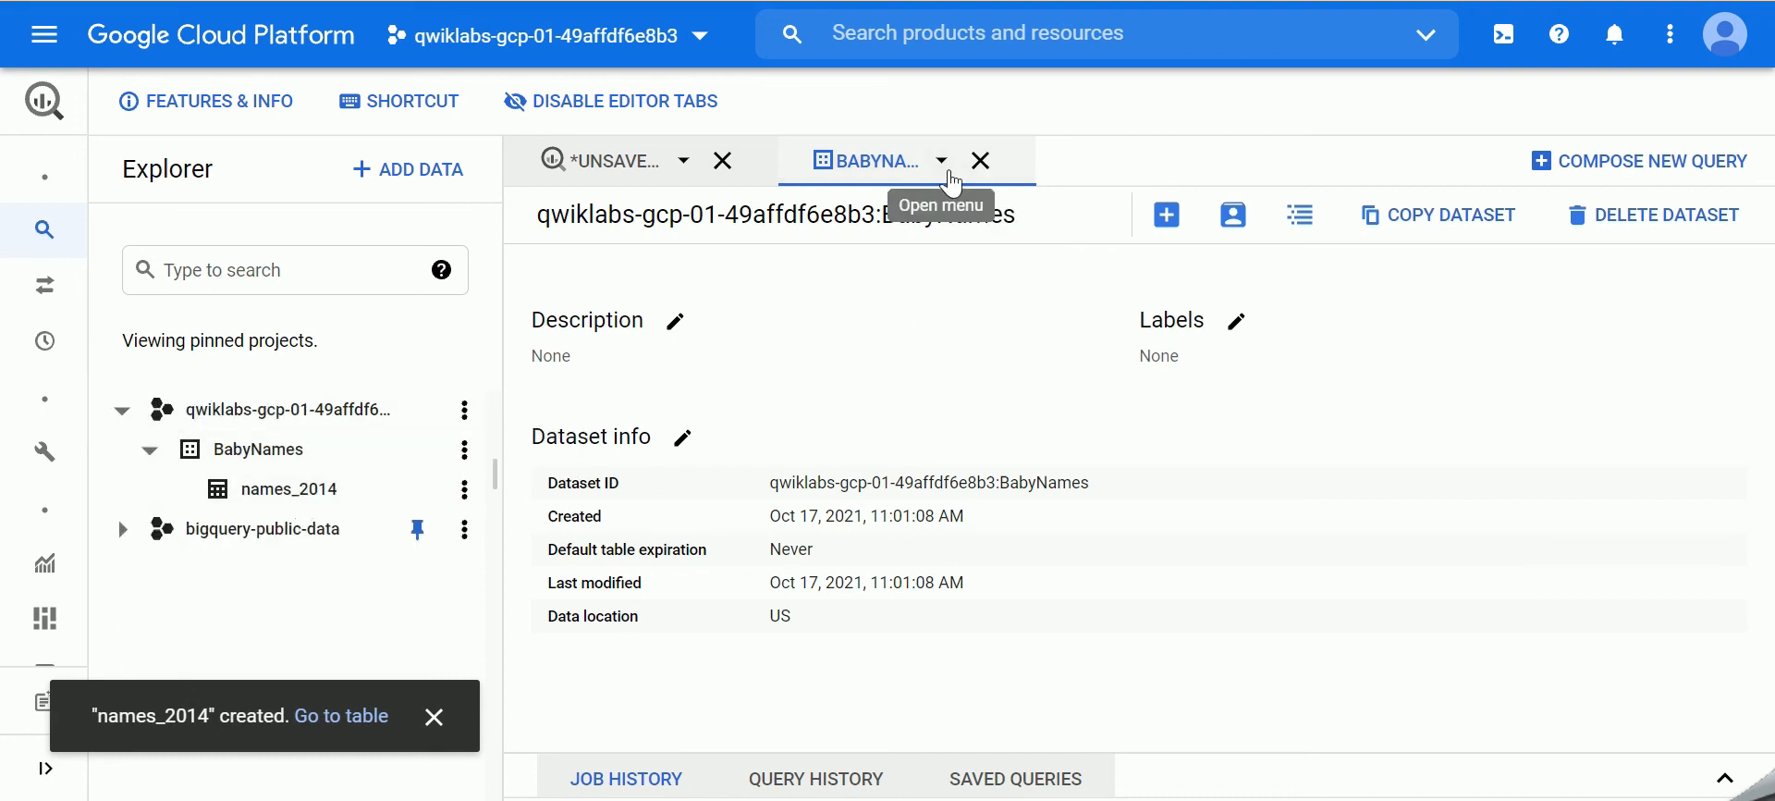
left_click(980, 160)
left_click(724, 165)
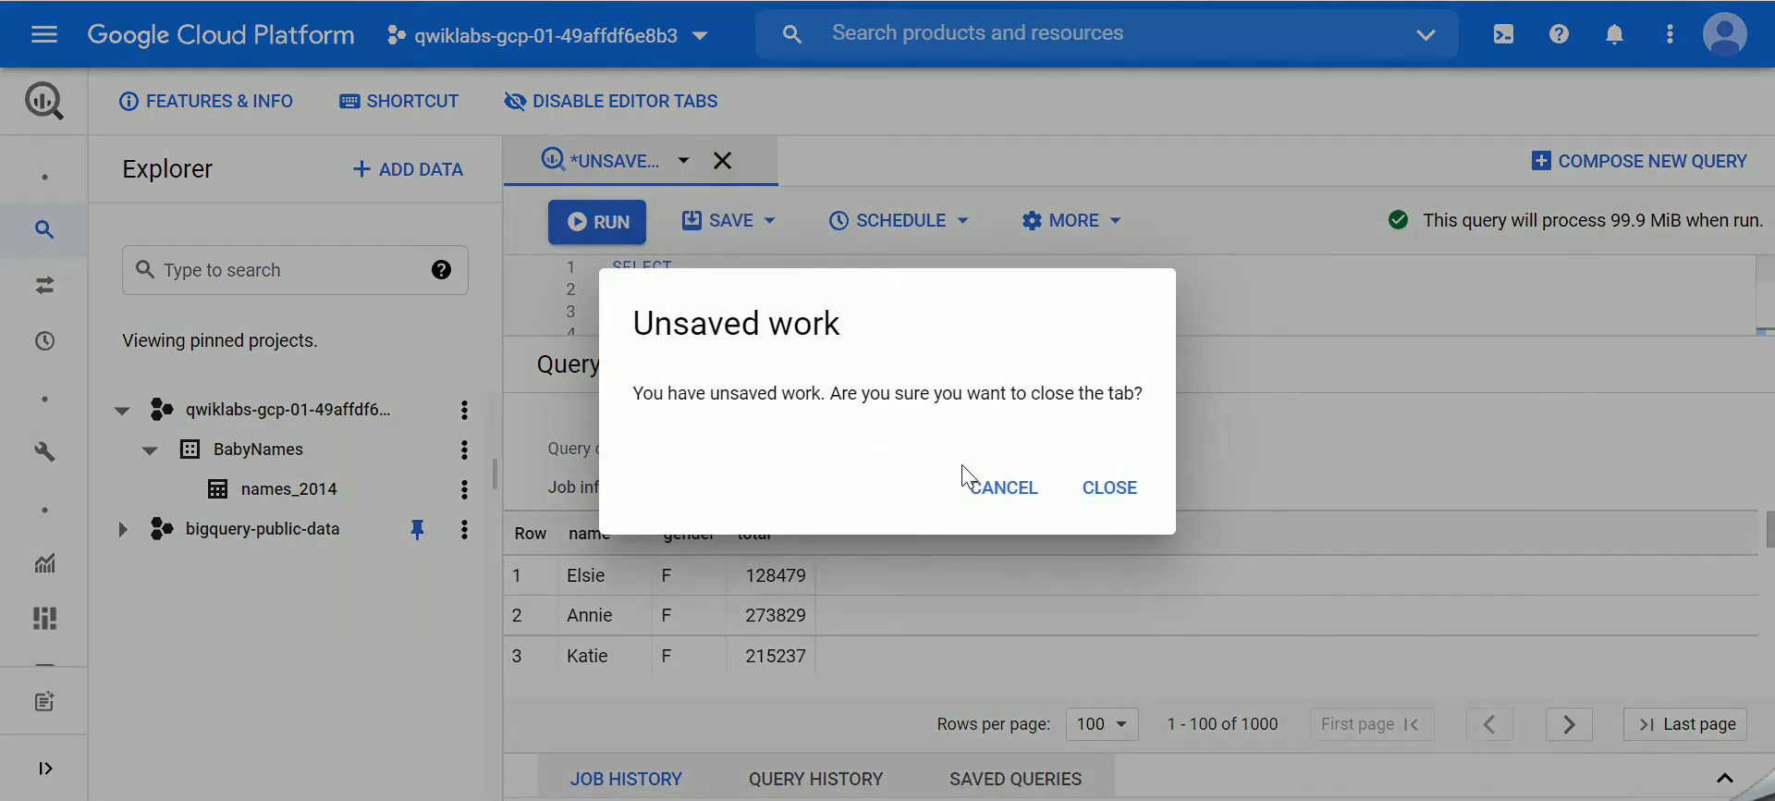
left_click(1123, 489)
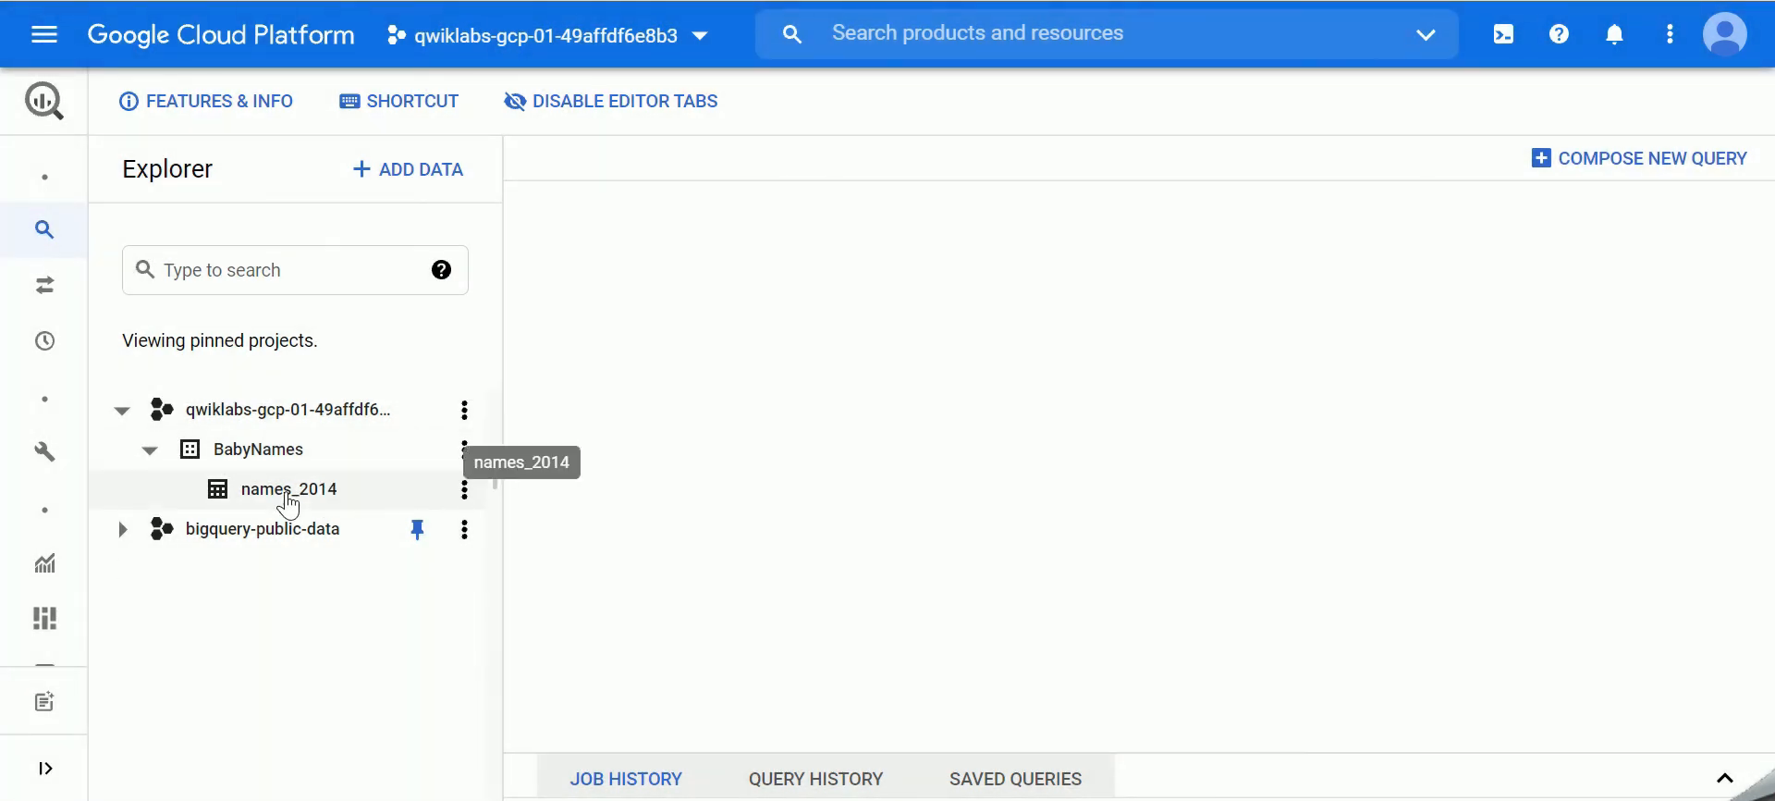
Step: Open the names_2014 table and examine its schema, row count, size and creation and modification dates
left_click(288, 500)
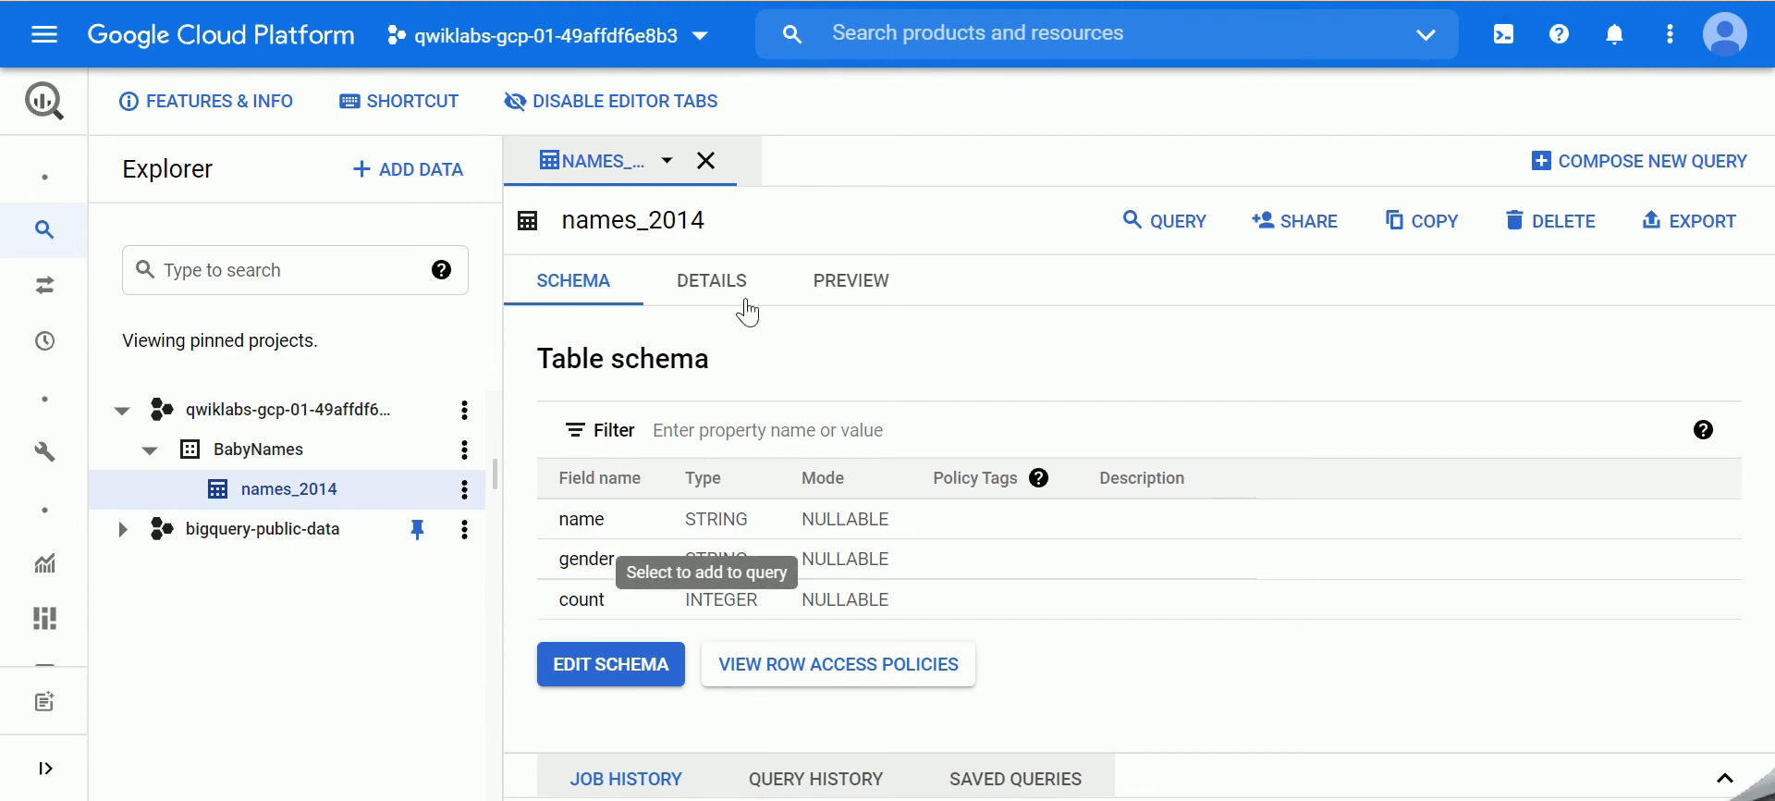
left_click(710, 286)
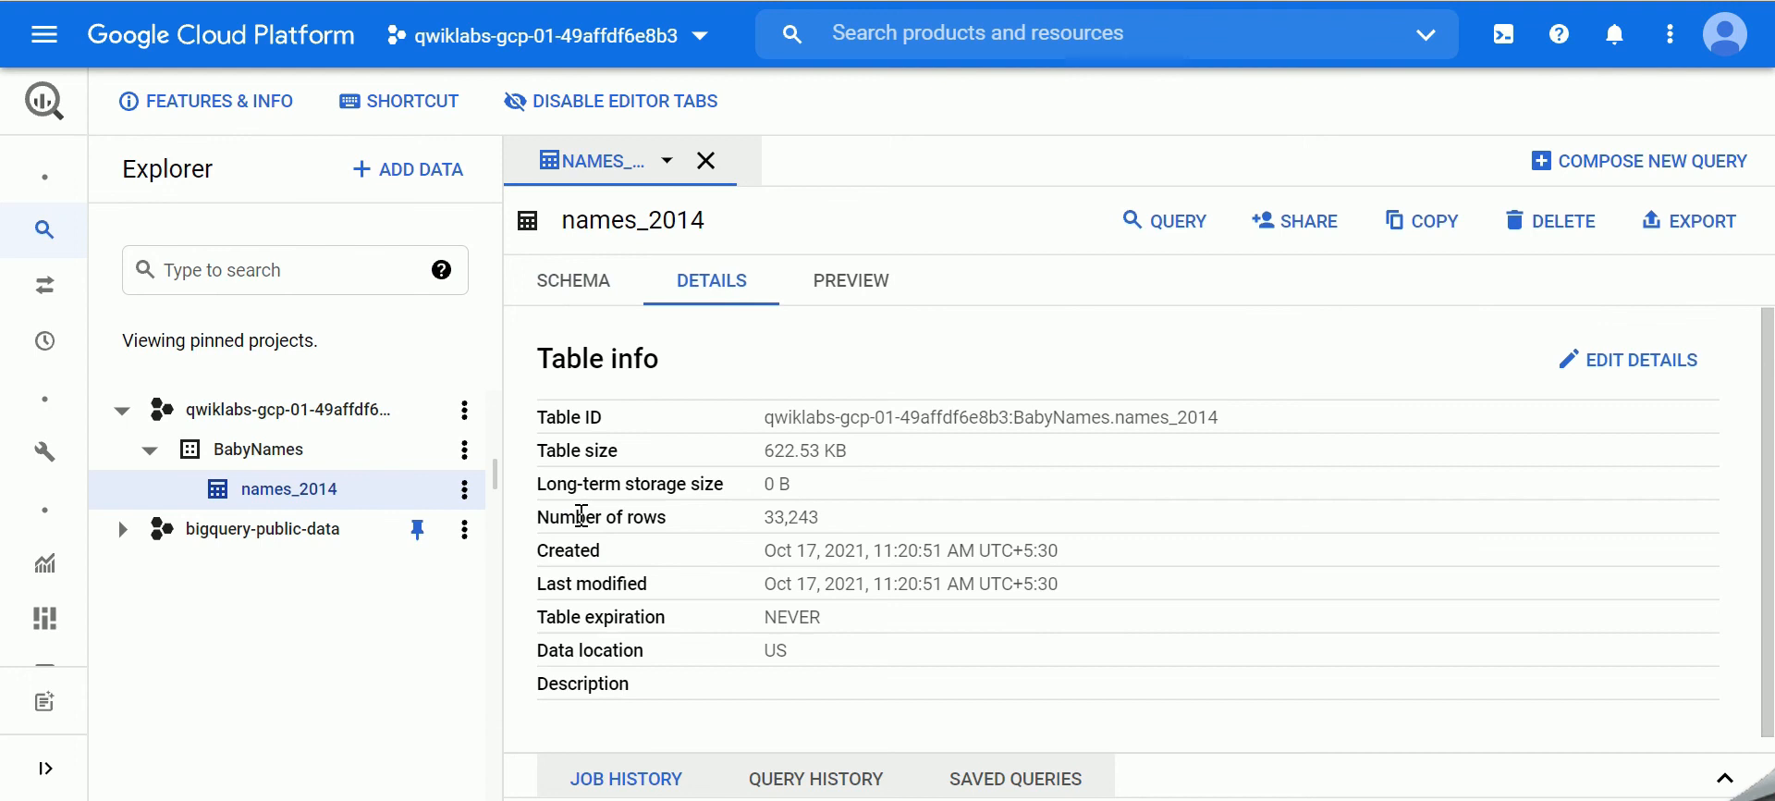
left_click_drag(546, 515, 869, 524)
left_click(599, 448)
left_click_drag(753, 452, 865, 460)
left_click_drag(1059, 584, 519, 539)
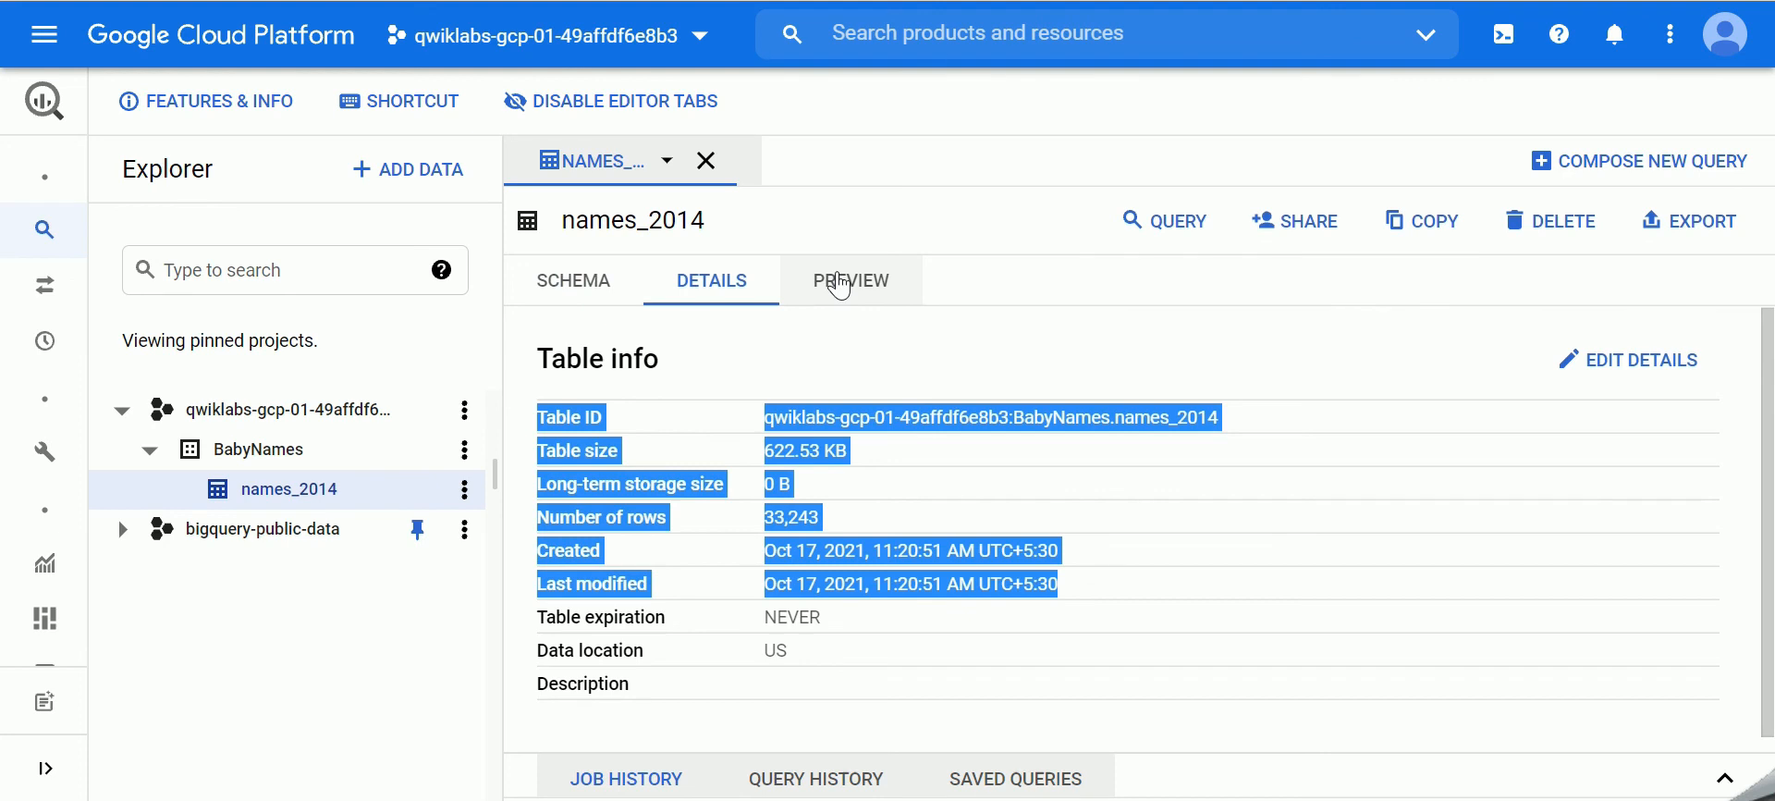
Step: Preview the data rows of the names_2014 table
left_click(839, 285)
scroll(749, 545, "down", 3)
scroll(753, 546, "down", 15)
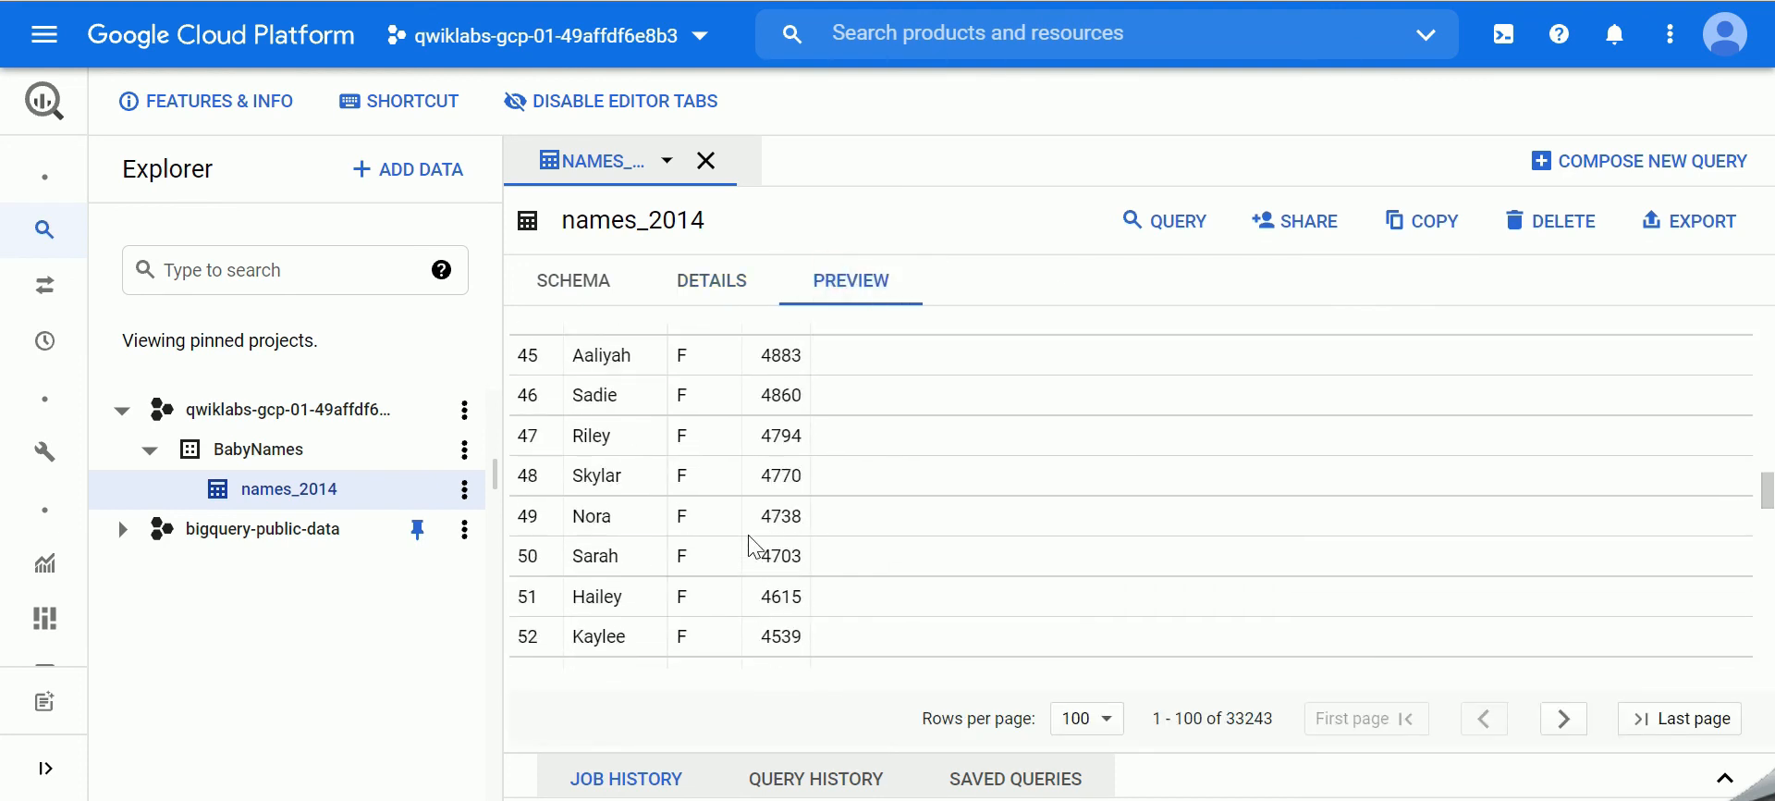
scroll(755, 546, "down", 5)
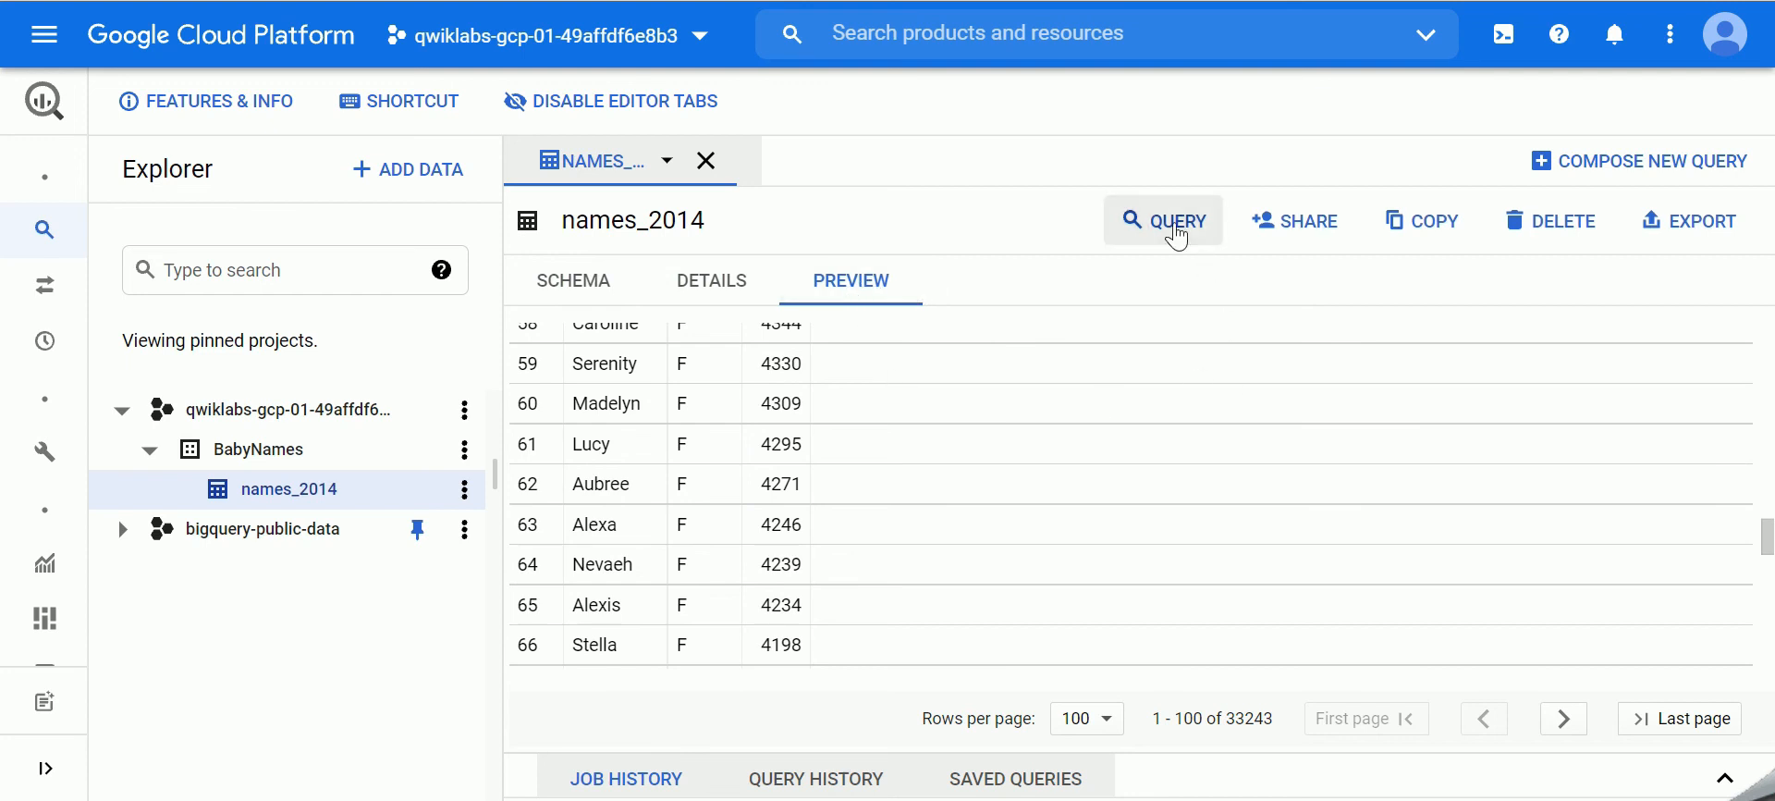
Step: Start a query on the names_2014 table, close the table view, and insert the name, count columns copied from Notepad after SELECT
left_click(1177, 237)
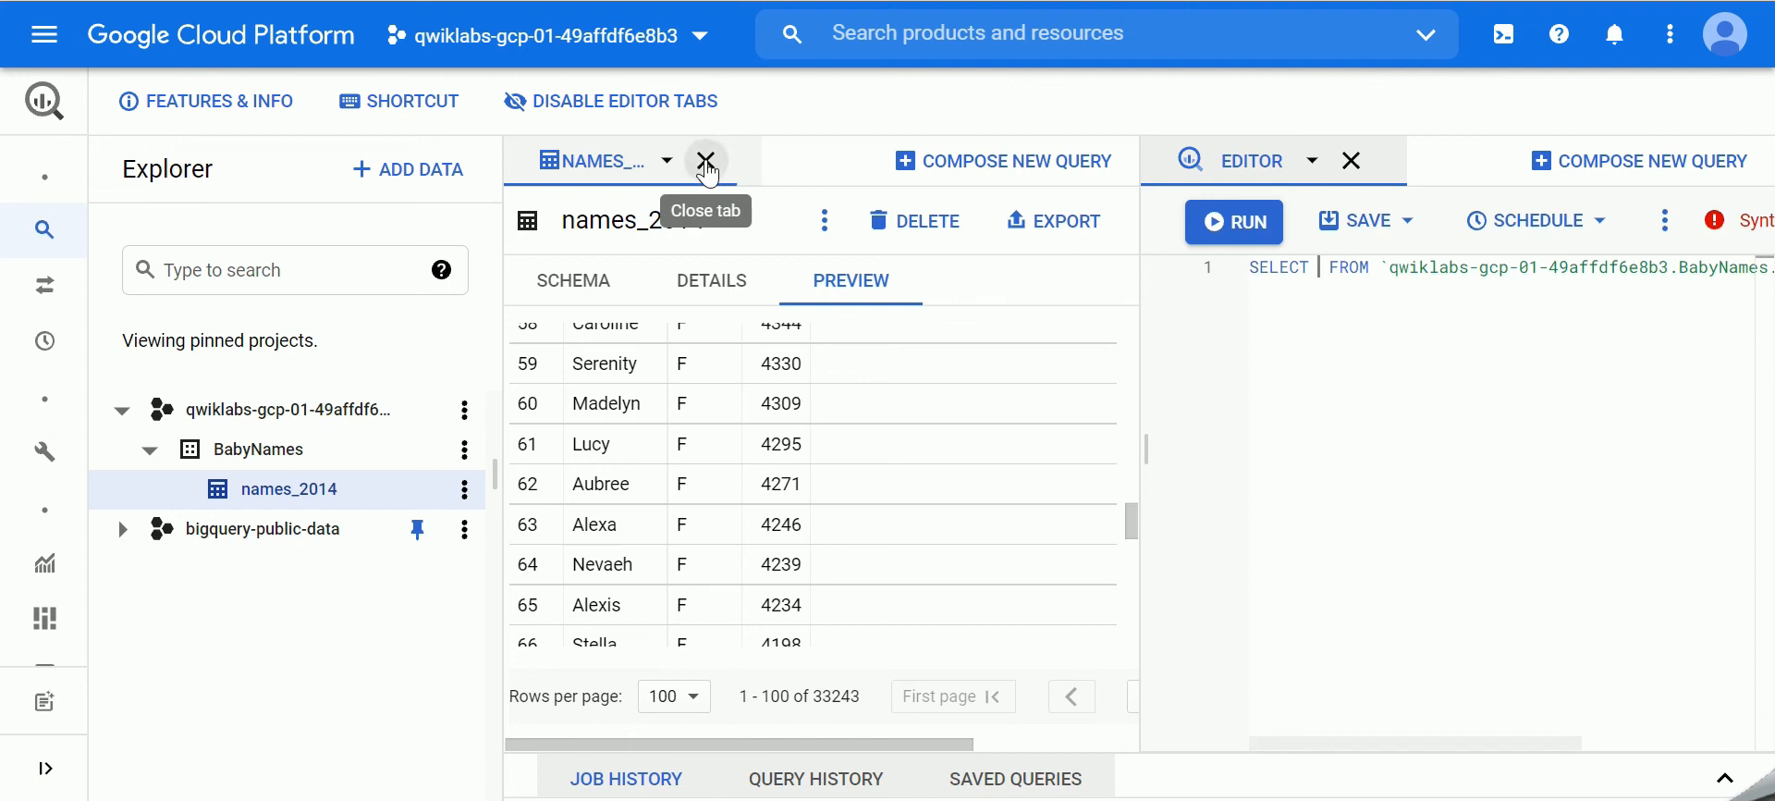
left_click(706, 160)
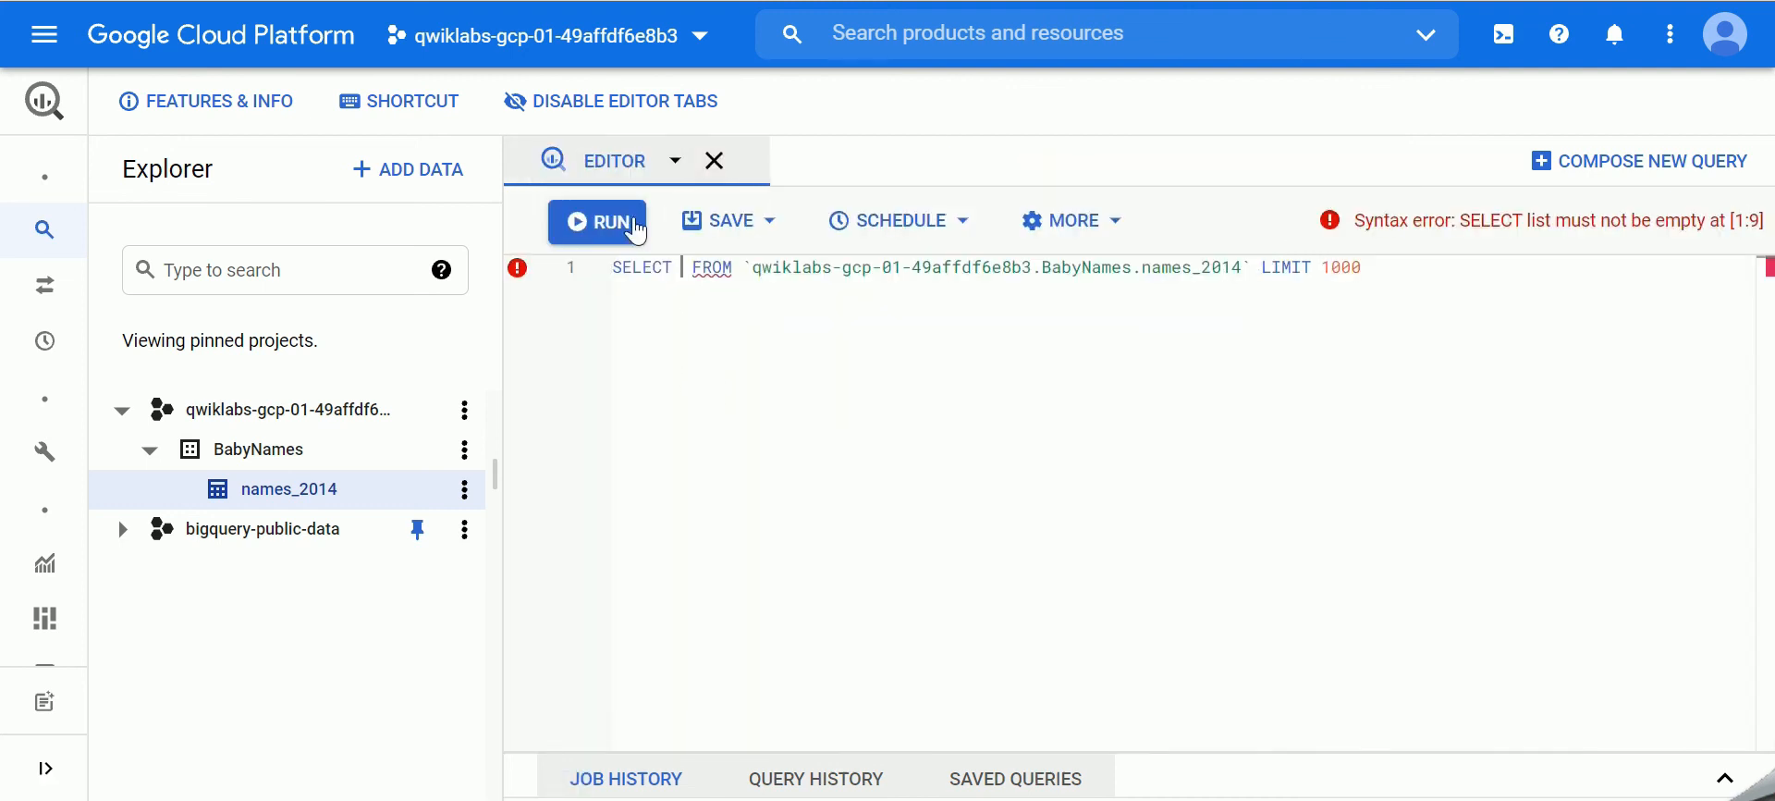
left_click(1061, 800)
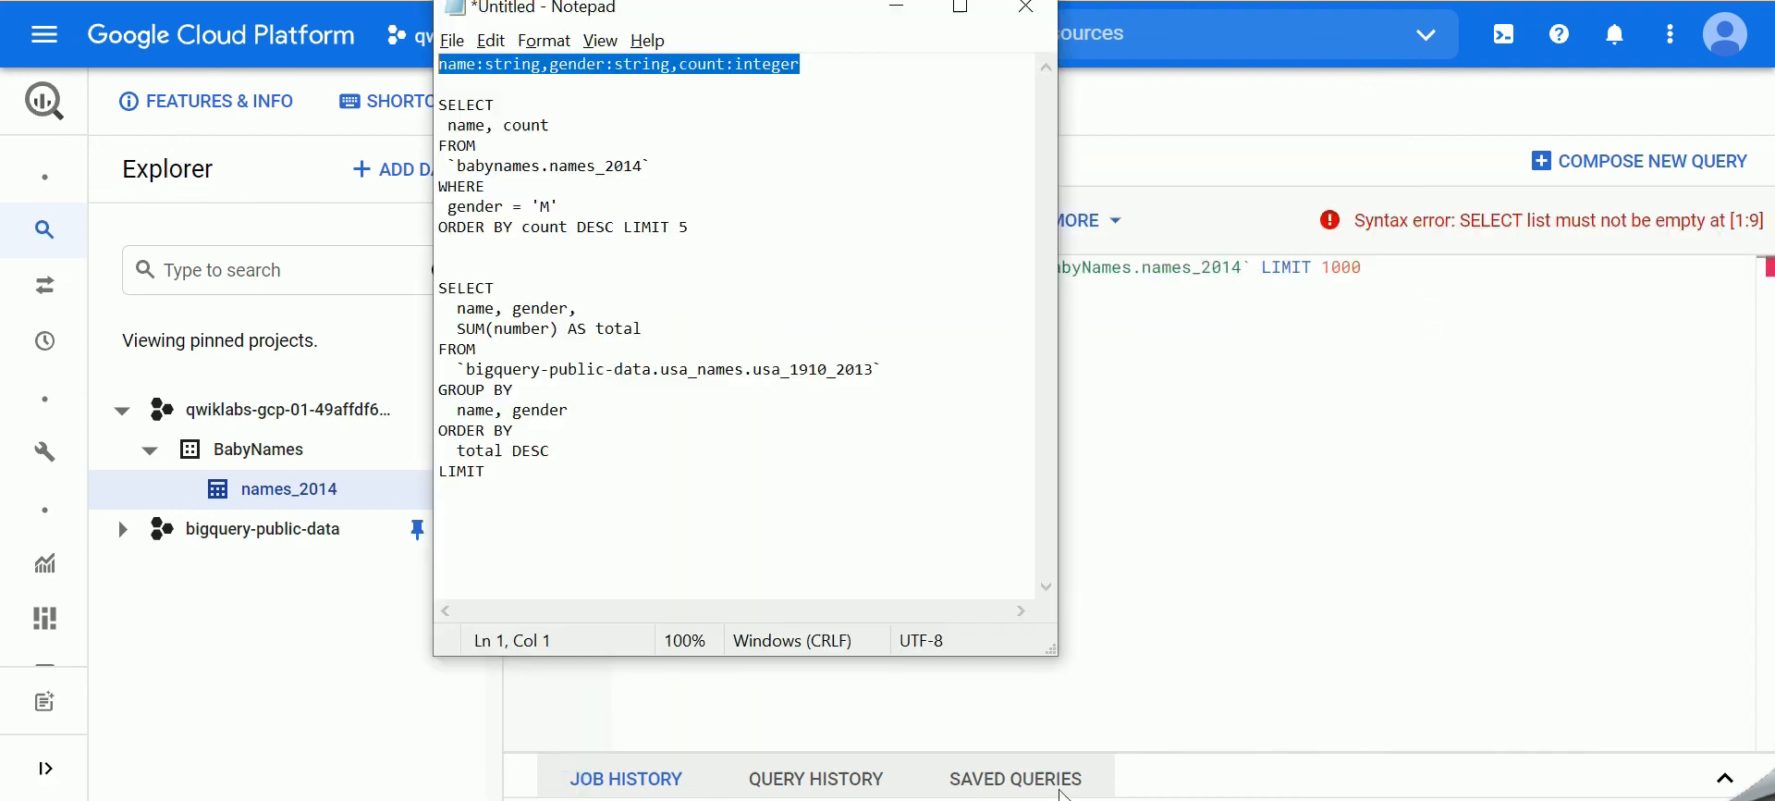
left_click_drag(688, 222, 435, 108)
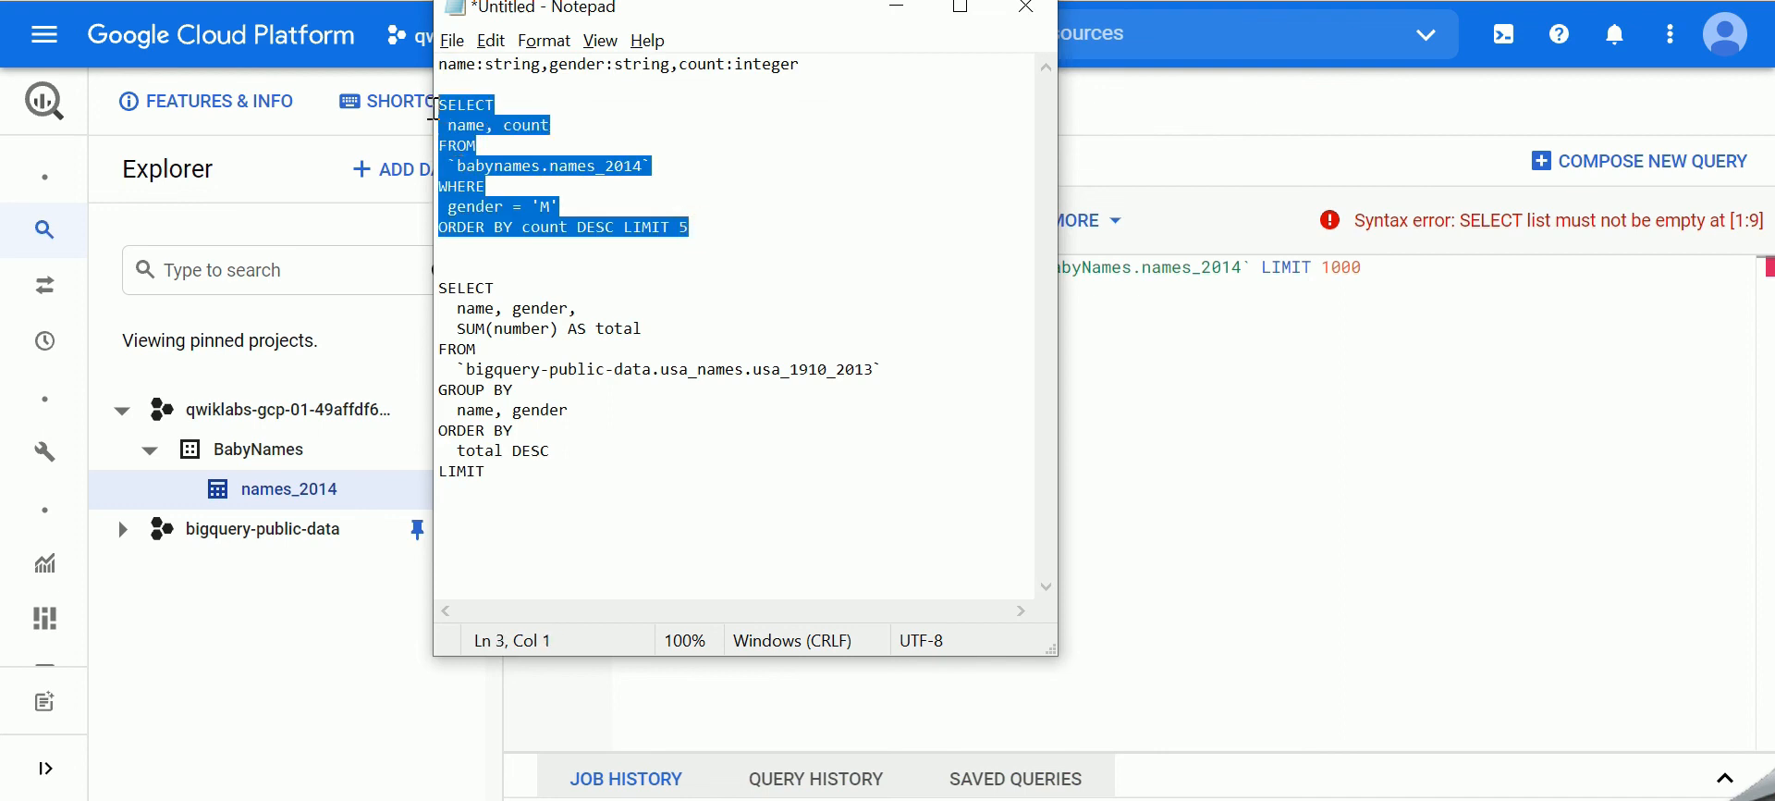
left_click(652, 166)
left_click_drag(584, 126, 402, 137)
key("ctrl+c")
left_click(1383, 319)
left_click(688, 268)
key("ctrl+v")
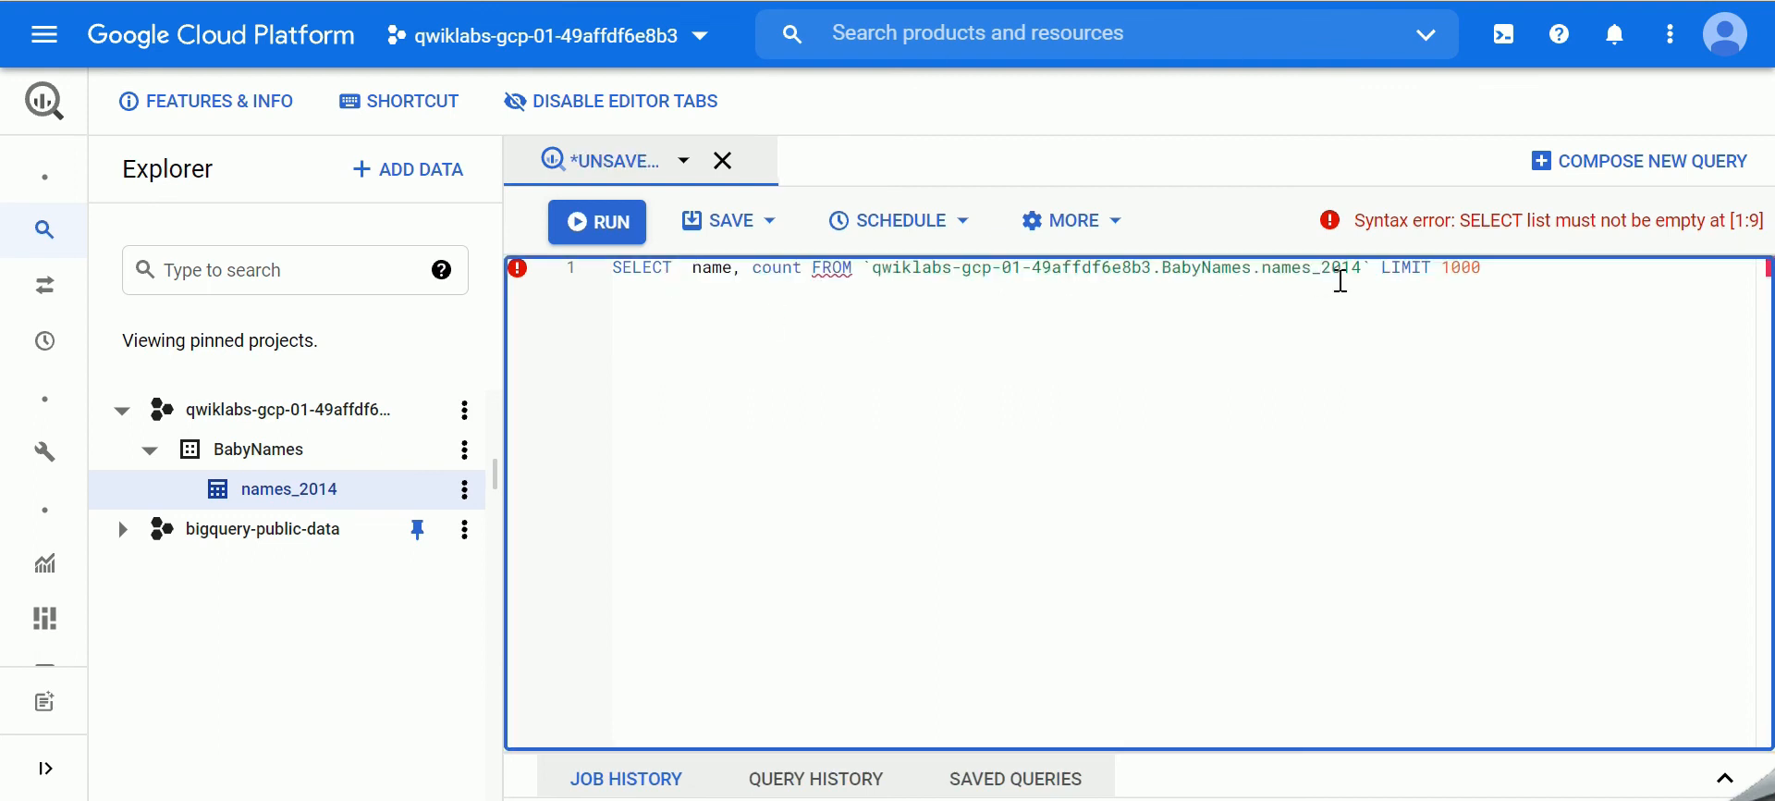
Step: Add the condition where gender = 'M' before the LIMIT clause, copying the gender expression from the Notepad notes
left_click(1401, 281)
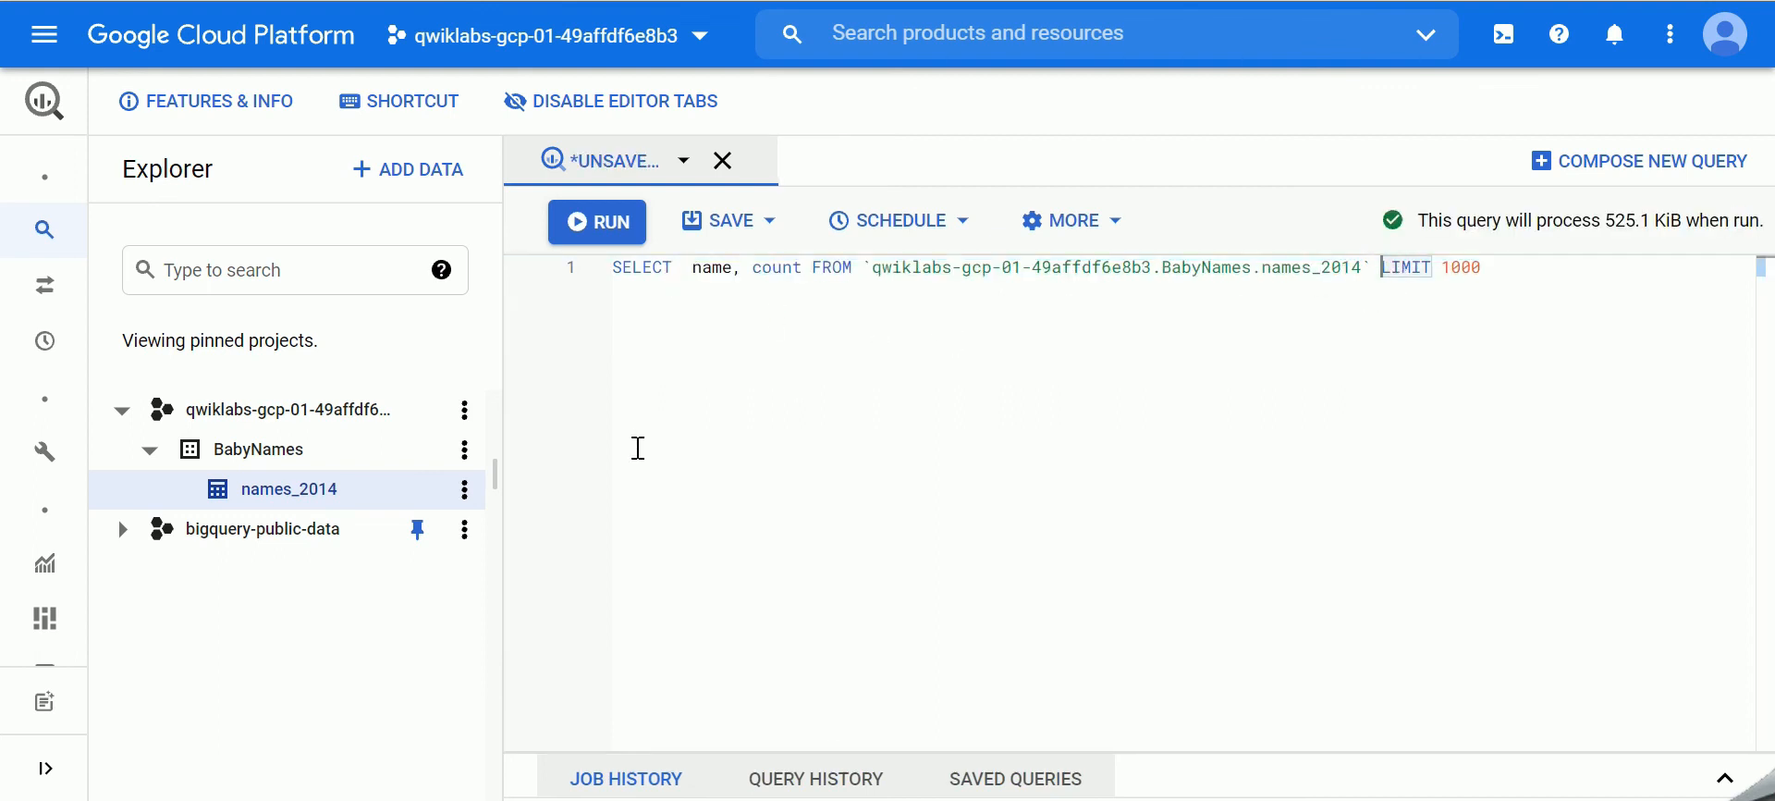
key("alt+Tab")
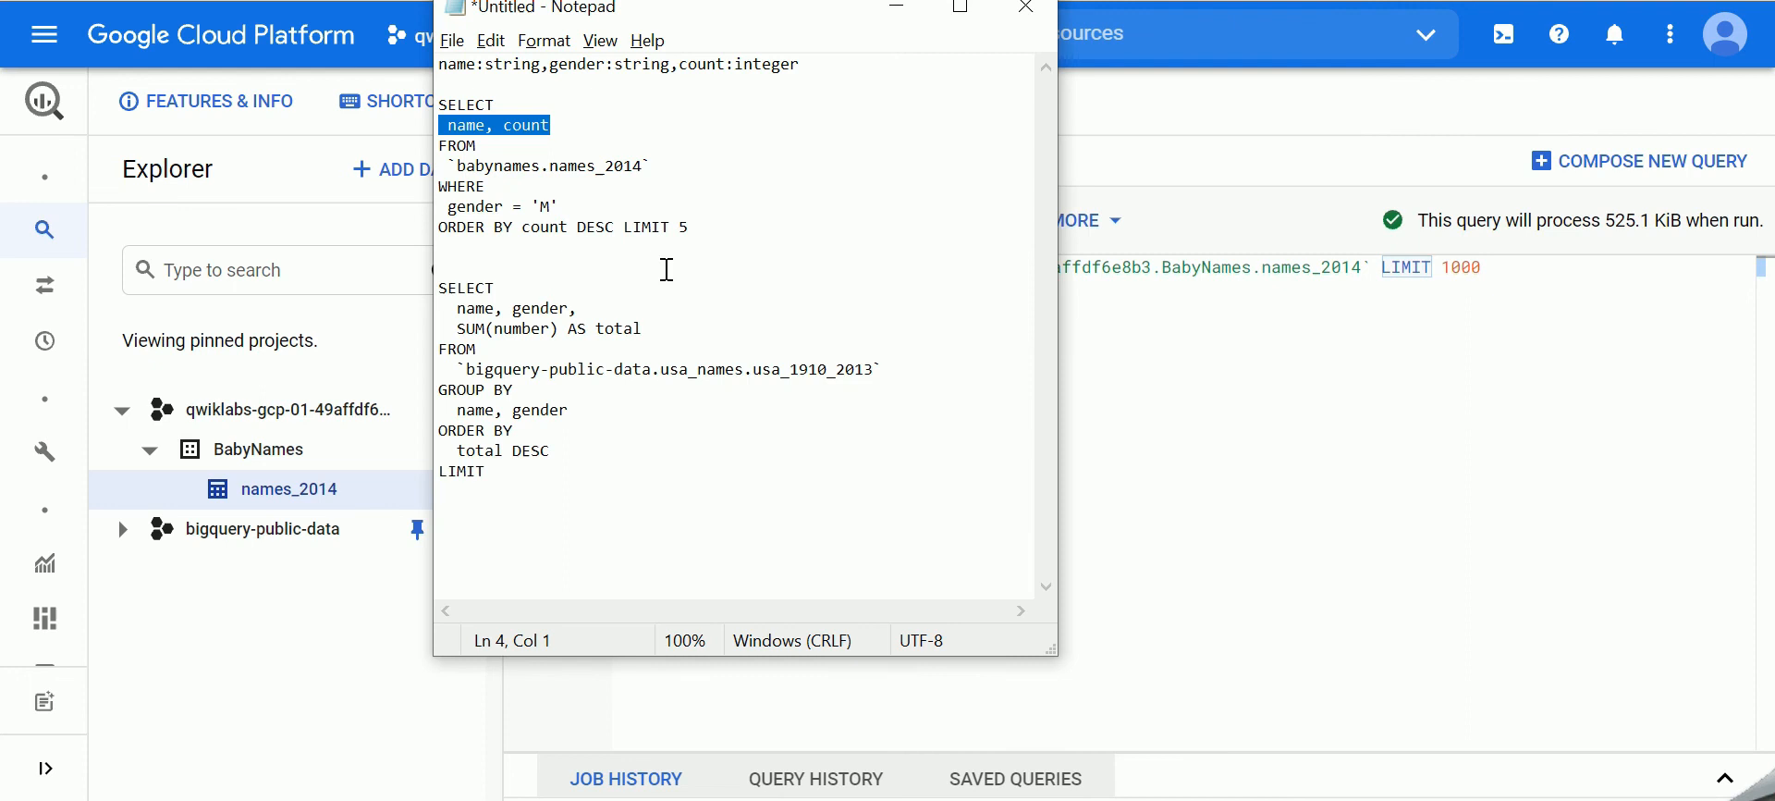
left_click_drag(561, 214, 414, 208)
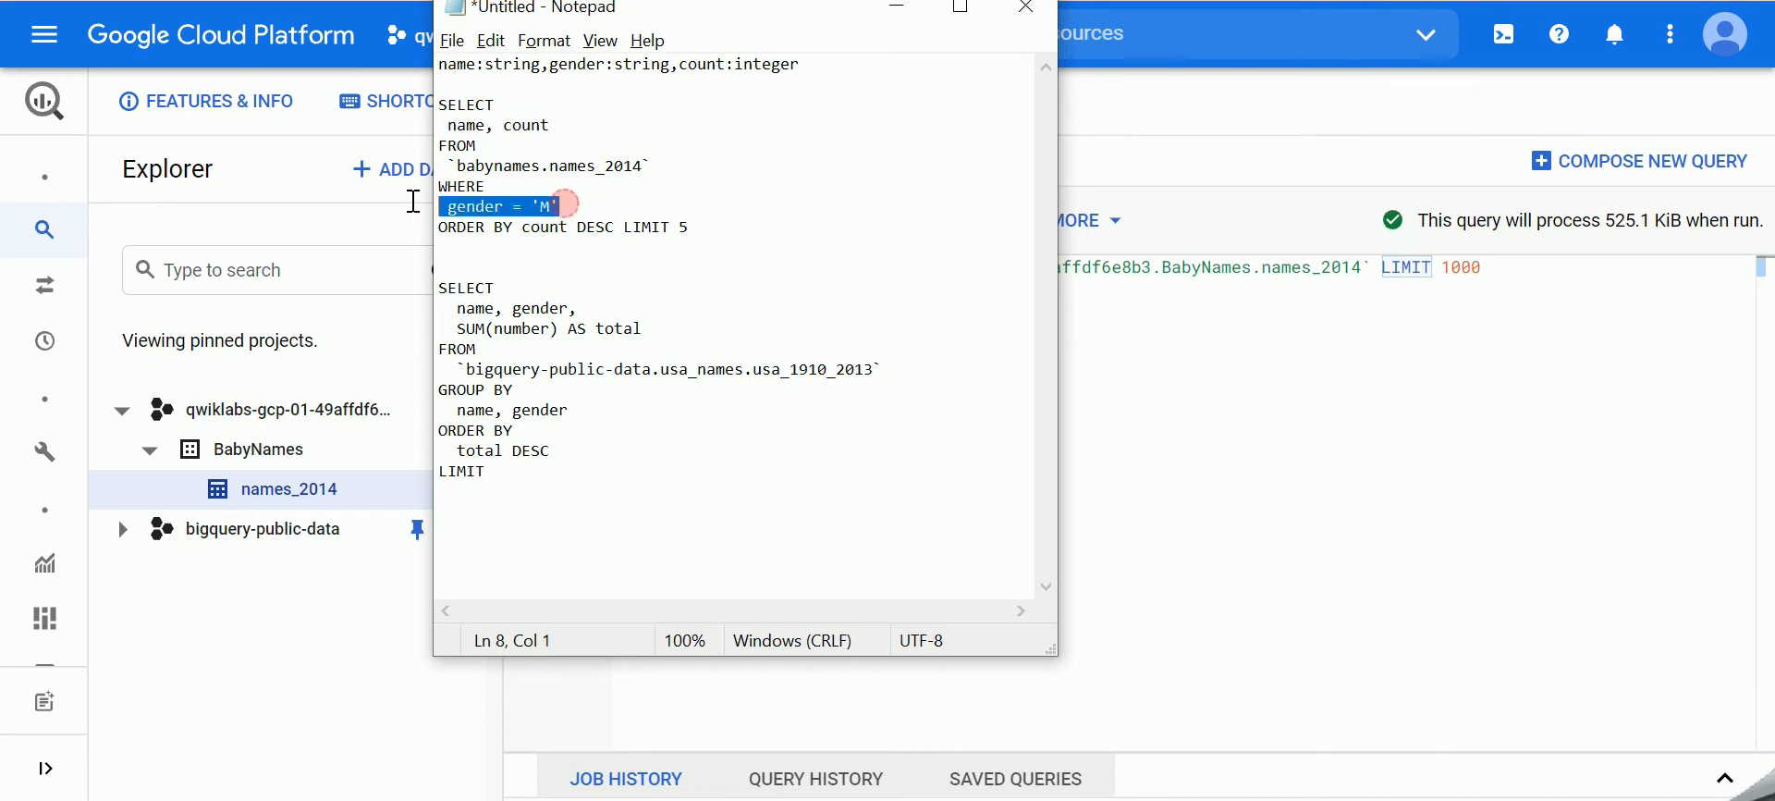
left_click(897, 8)
key("ctrl+v")
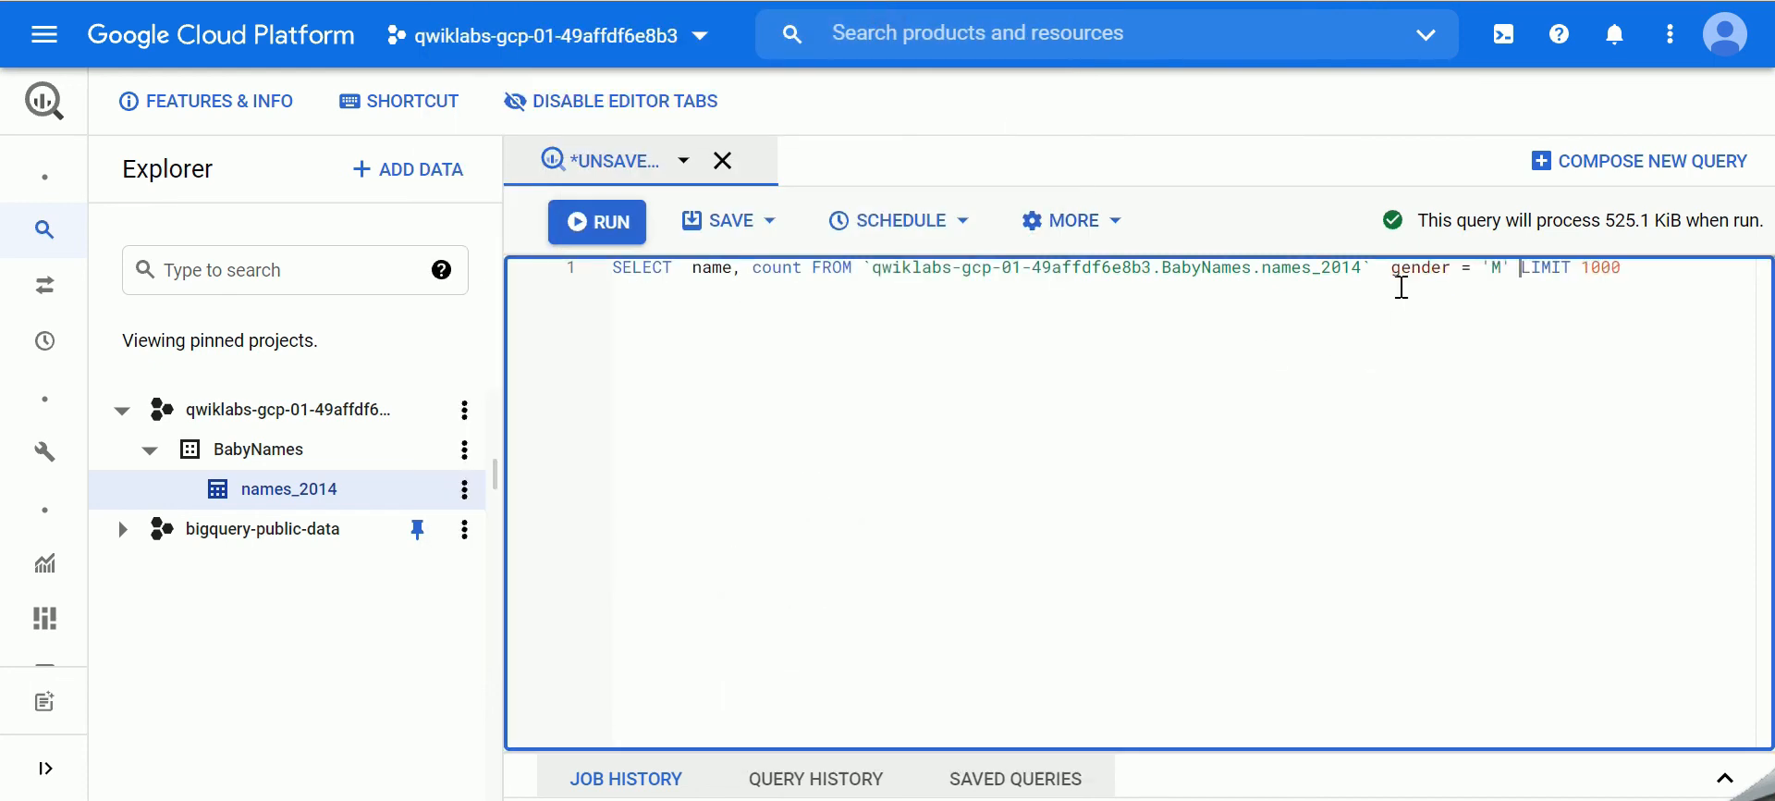
left_click(1379, 271)
type("where")
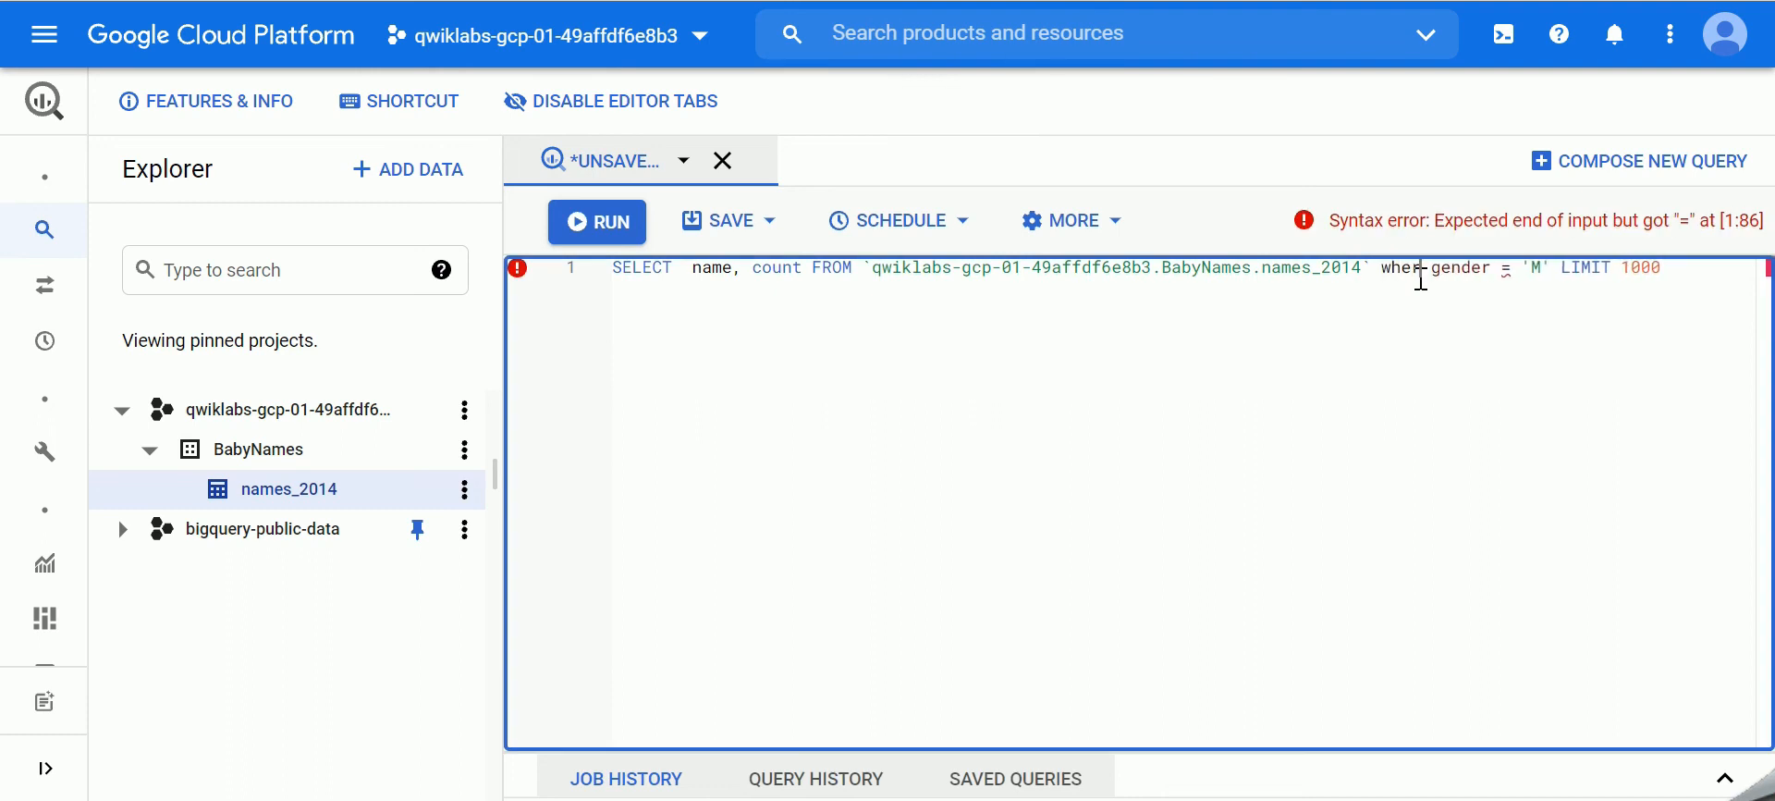
left_click(1407, 507)
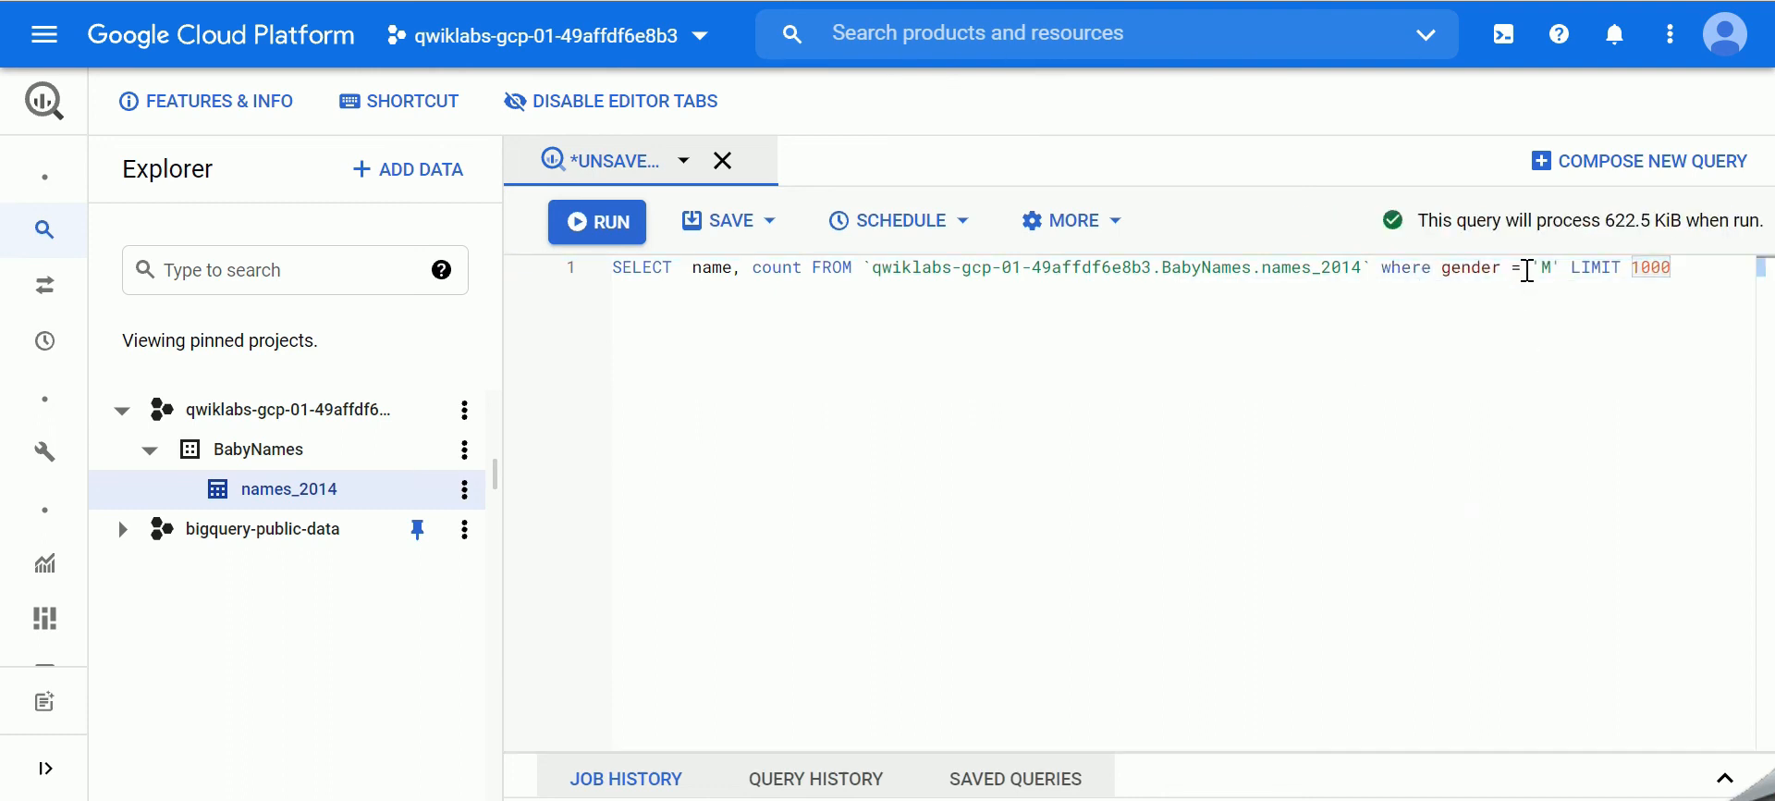
Step: Format the names_2014 query across separate lines and run it
left_click(1072, 220)
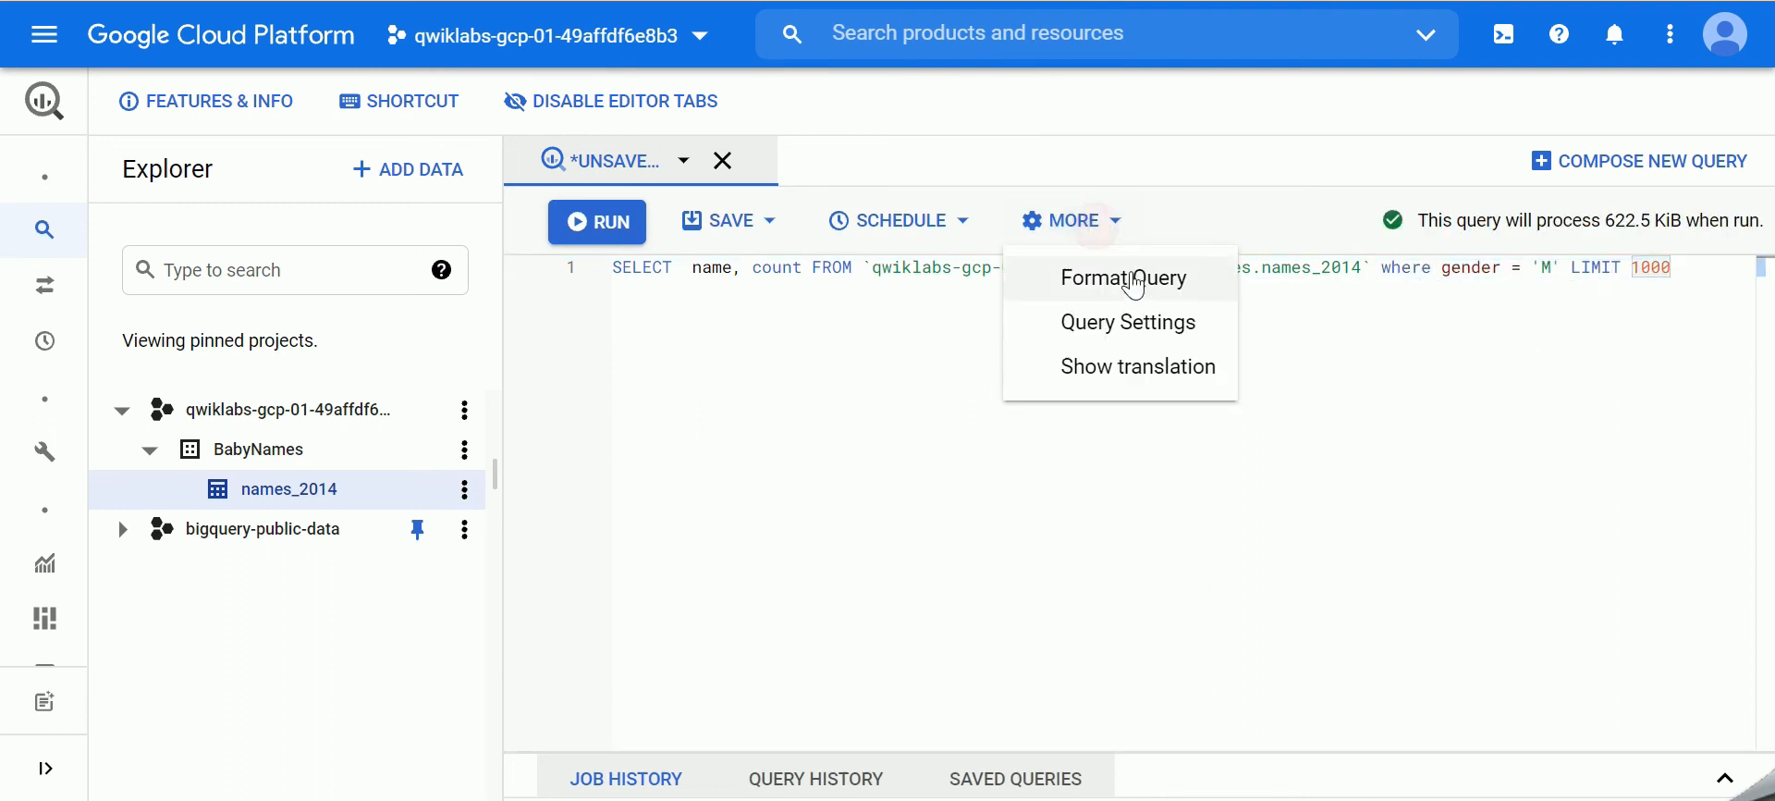
left_click(1133, 277)
left_click(778, 462)
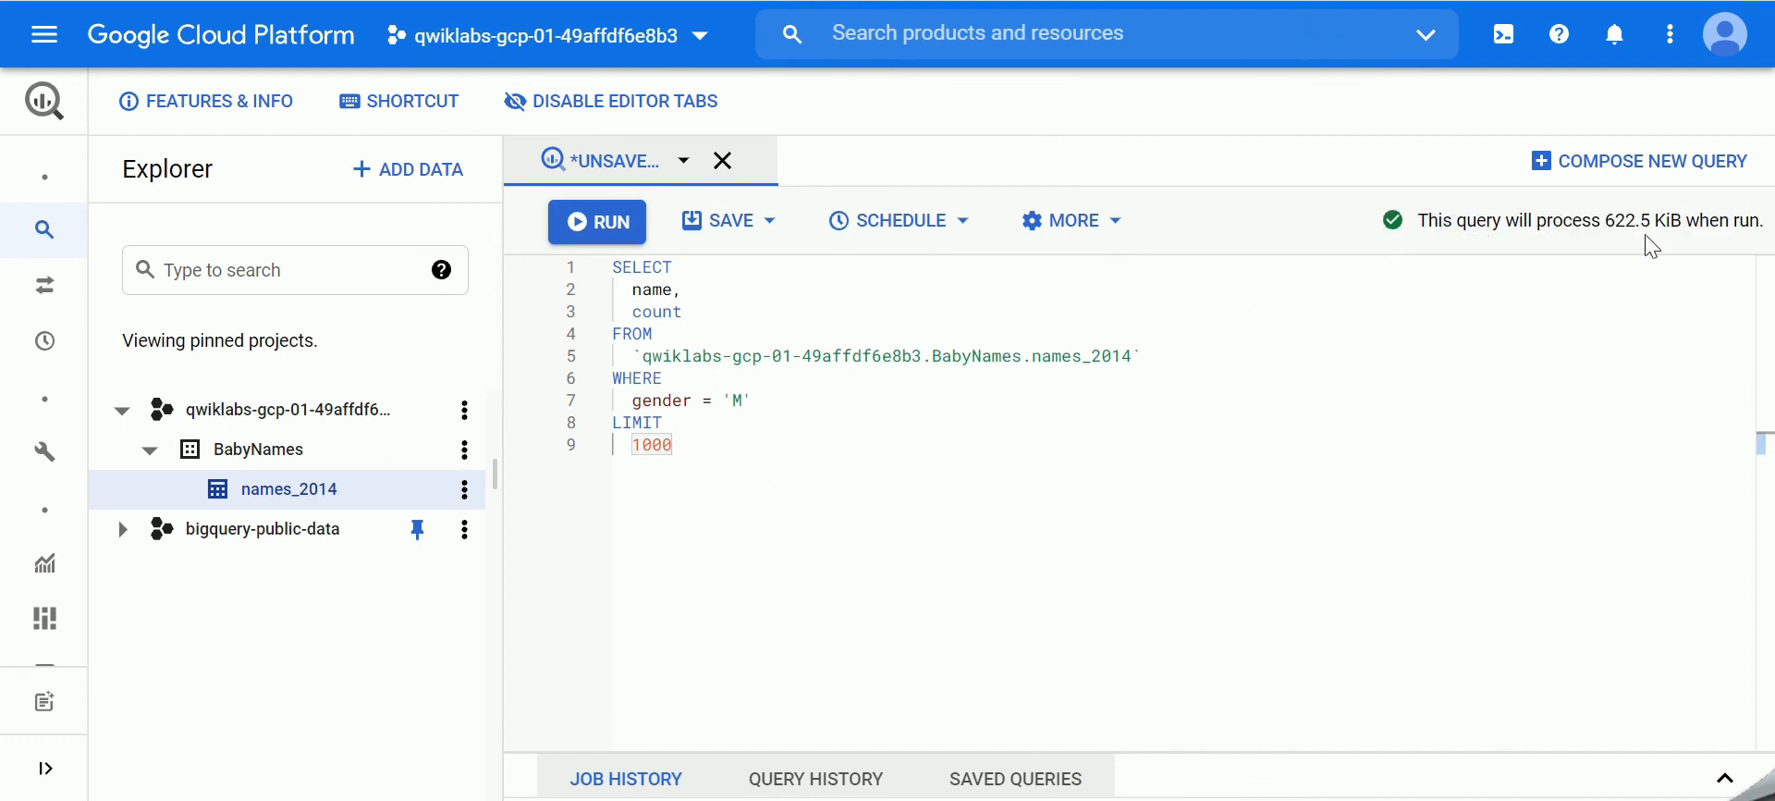
left_click(599, 222)
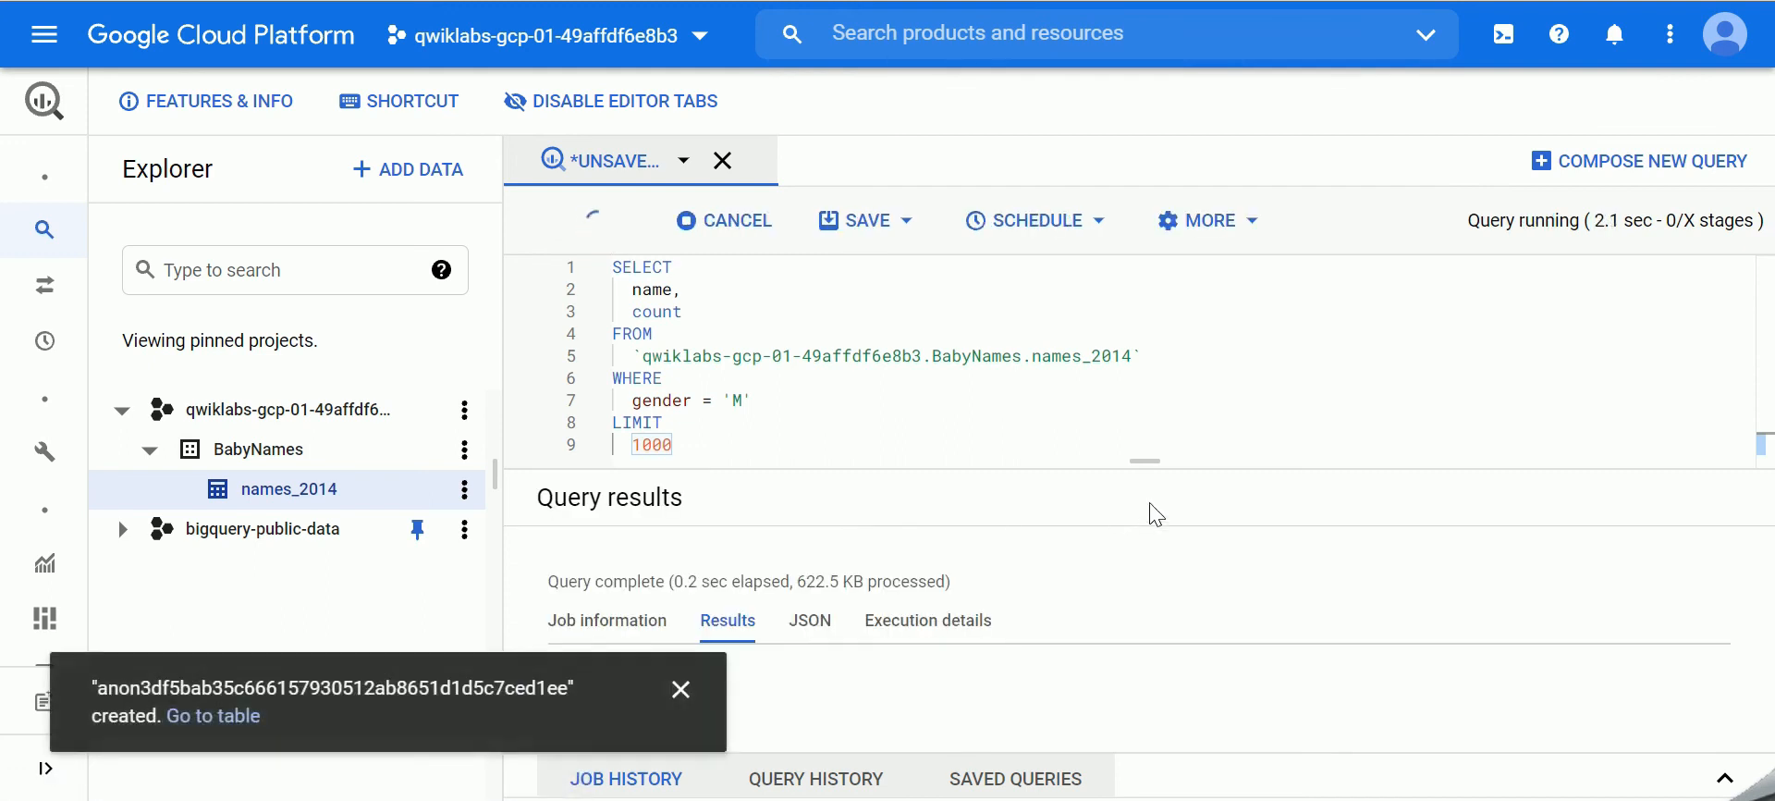
Step: Enlarge the query results area, dismiss the table notification, and examine the returned names and counts
left_click_drag(1146, 455, 1166, 298)
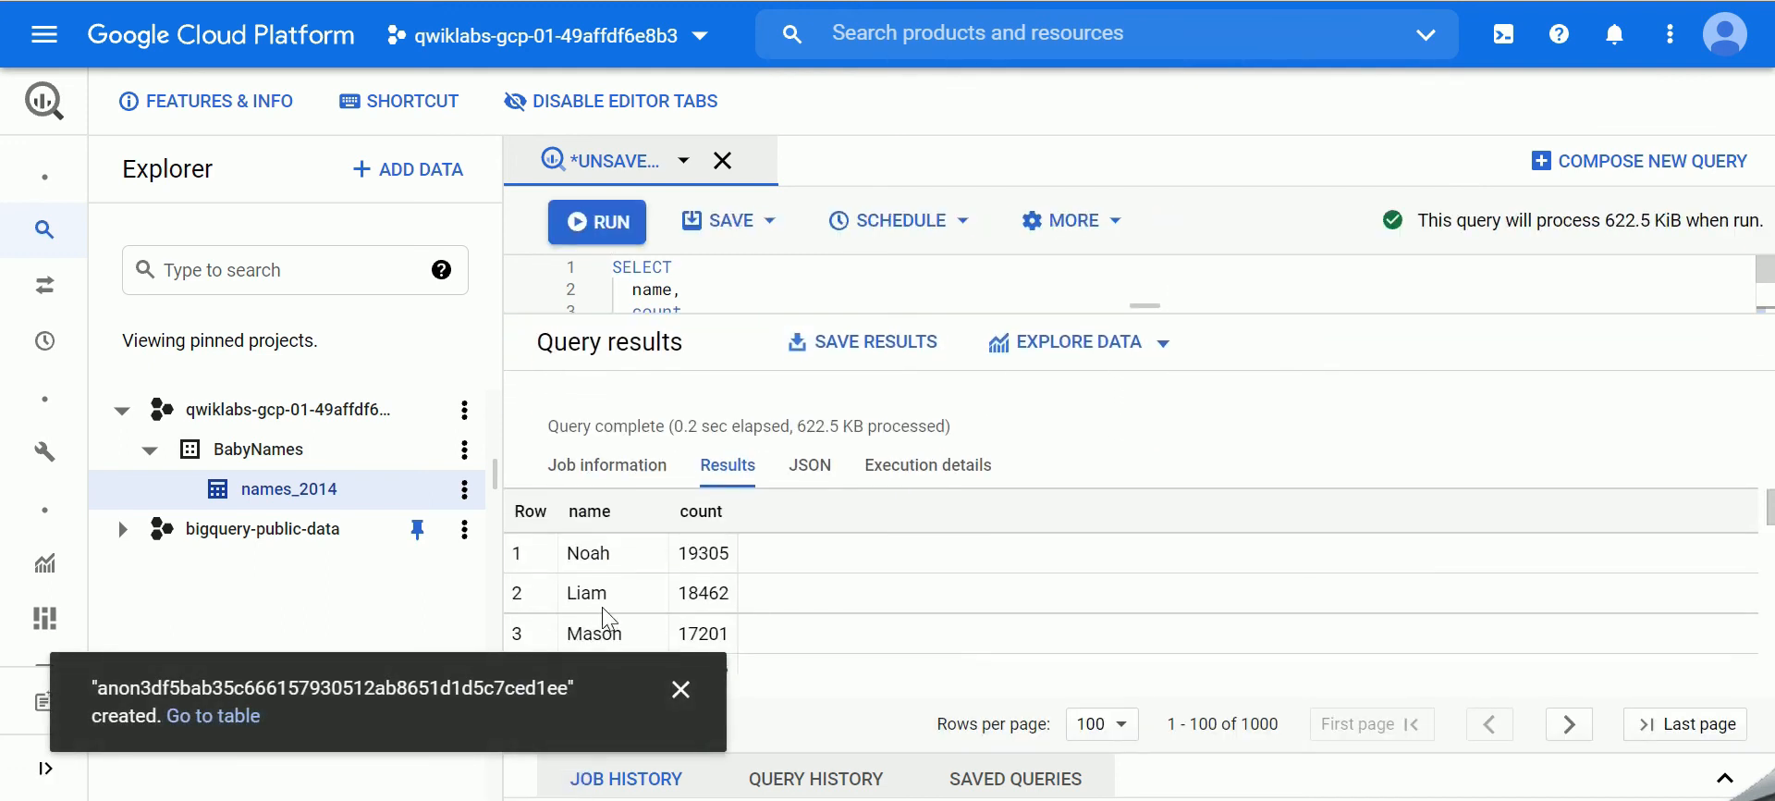
left_click(682, 689)
scroll(754, 645, "down", 3)
scroll(753, 647, "down", 8)
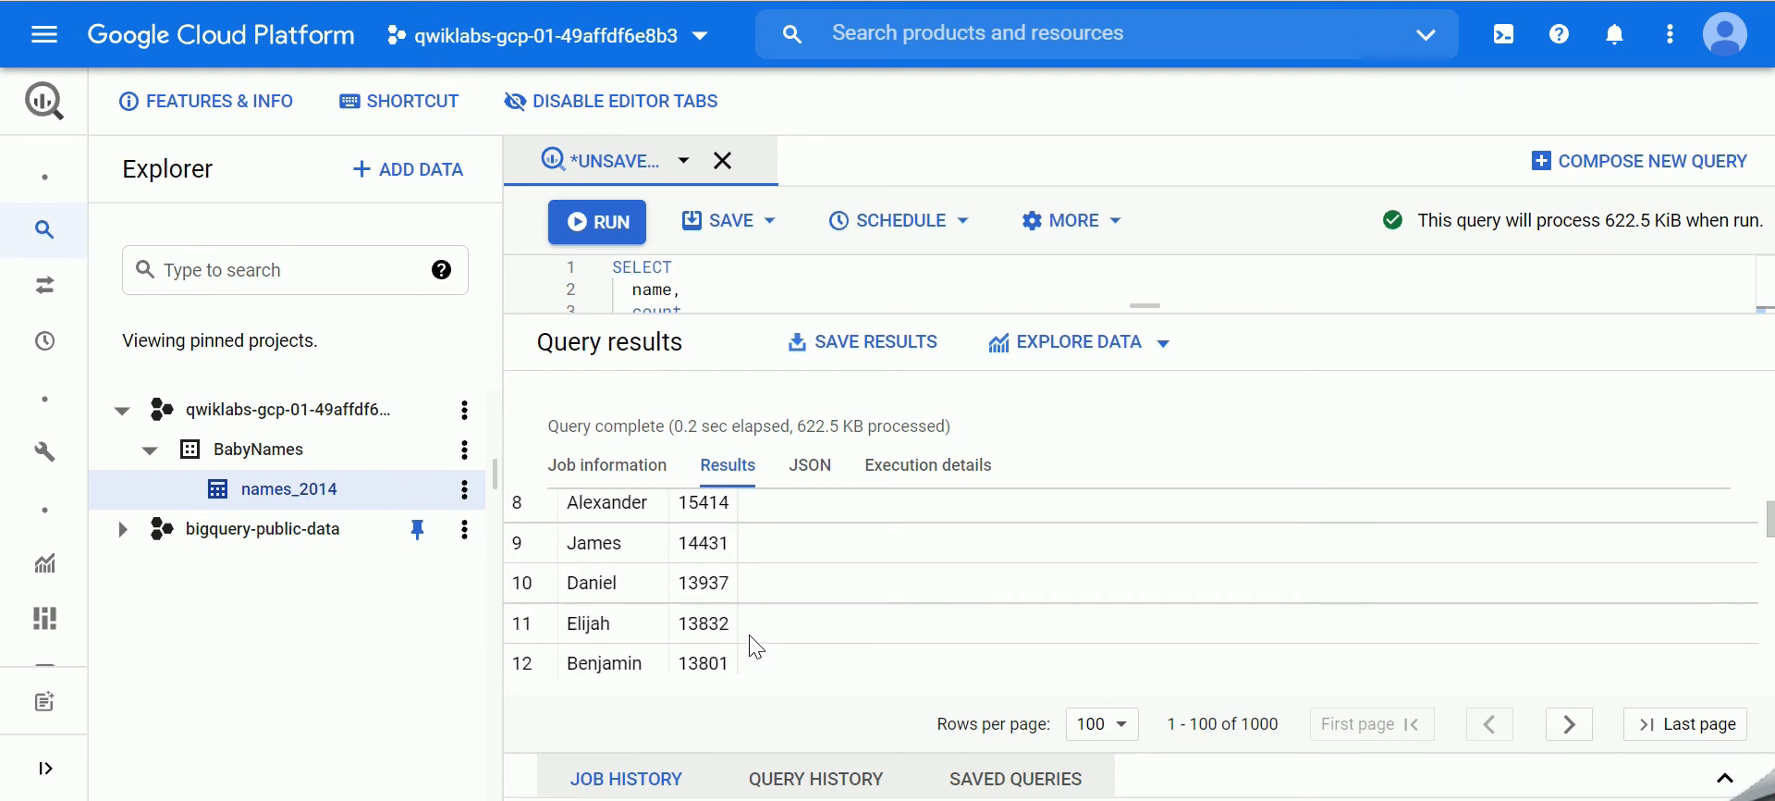
scroll(739, 653, "down", 15)
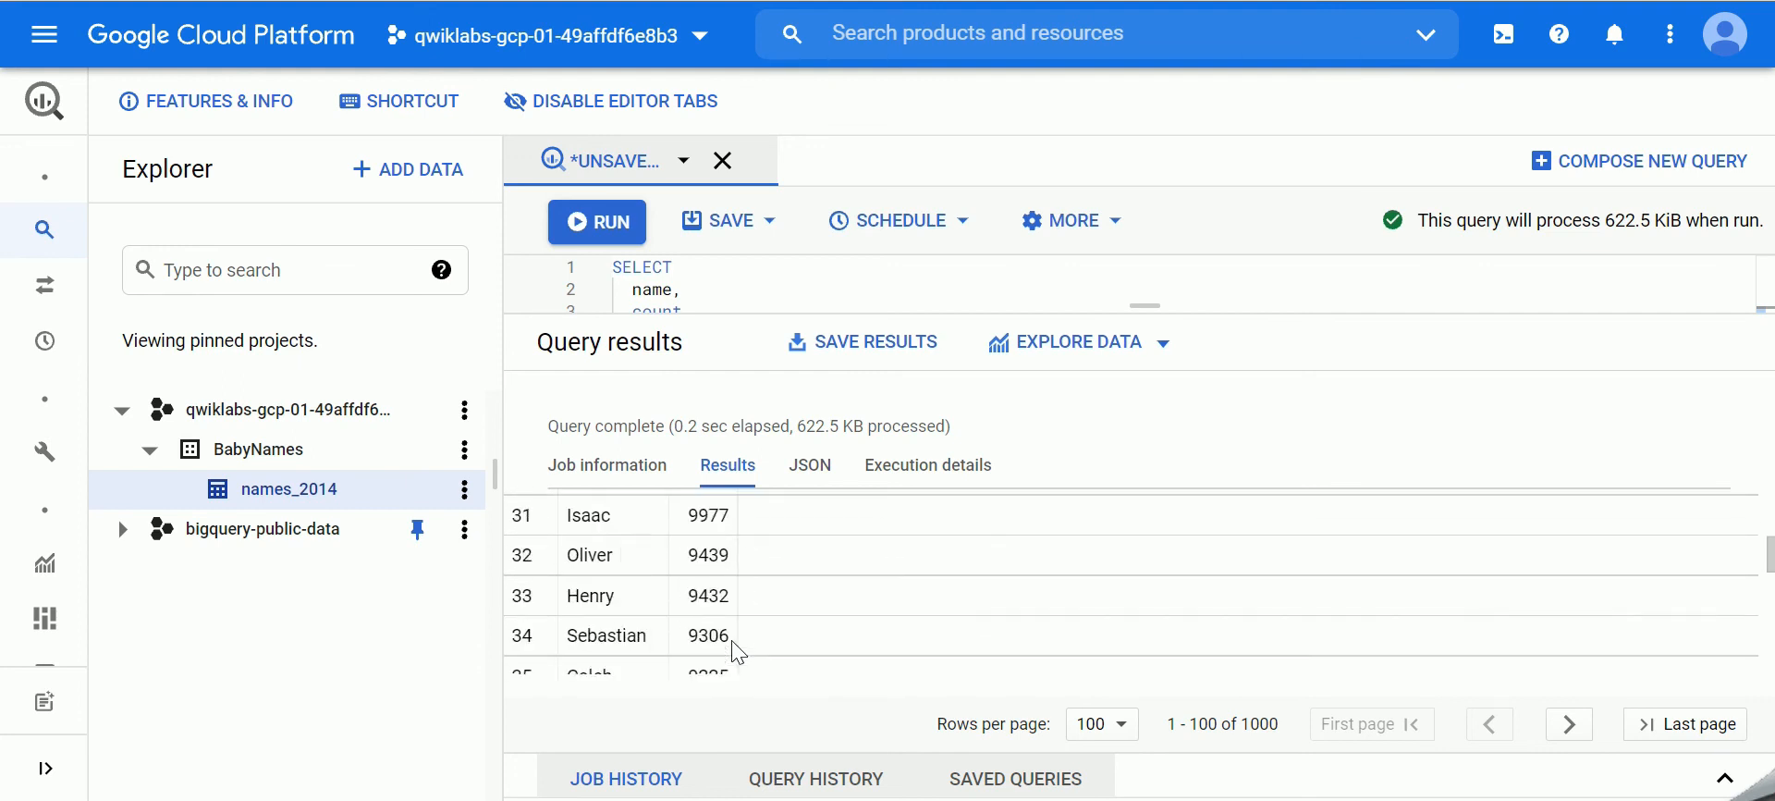
scroll(735, 638, "down", 8)
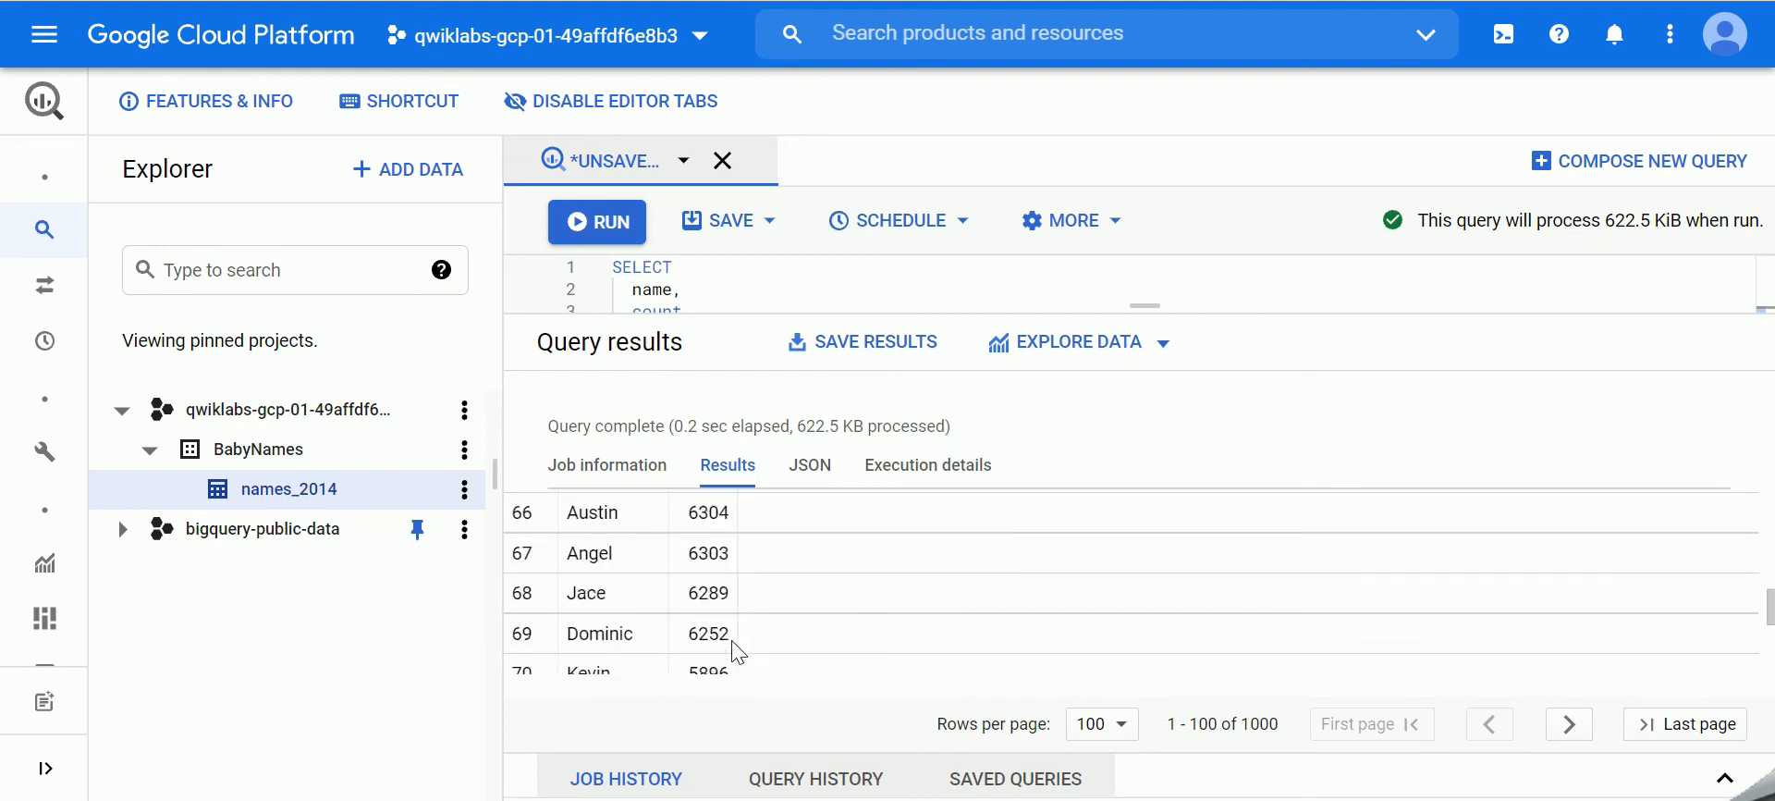
scroll(780, 559, "up", 15)
scroll(768, 569, "up", 20)
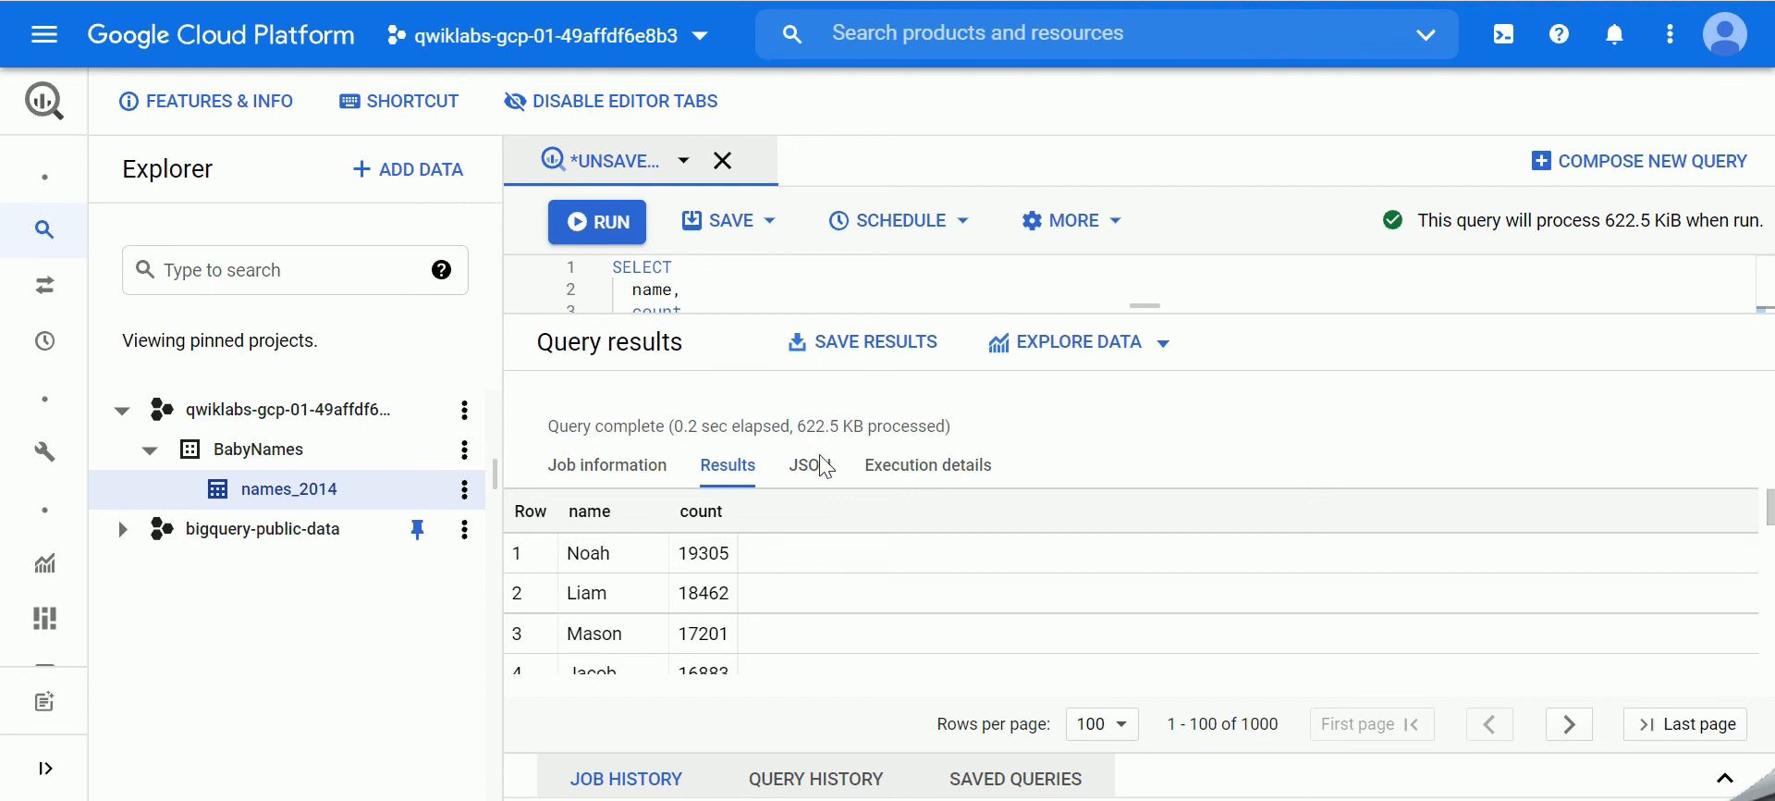
Step: View the query history, the saved queries and the personal job history
left_click(811, 781)
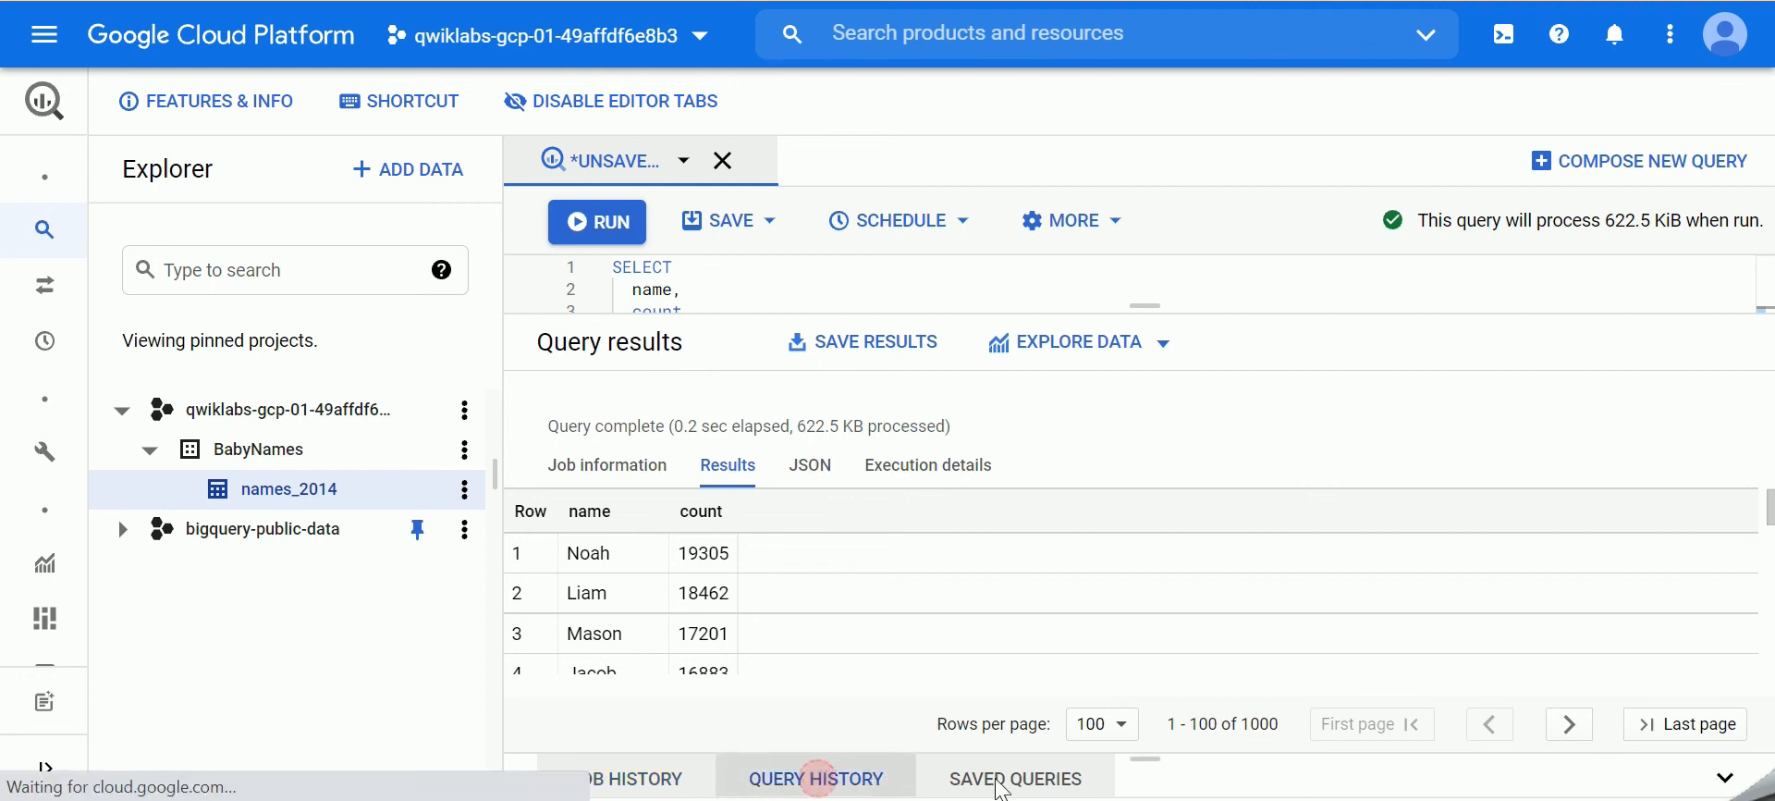
left_click(1006, 495)
left_click(843, 496)
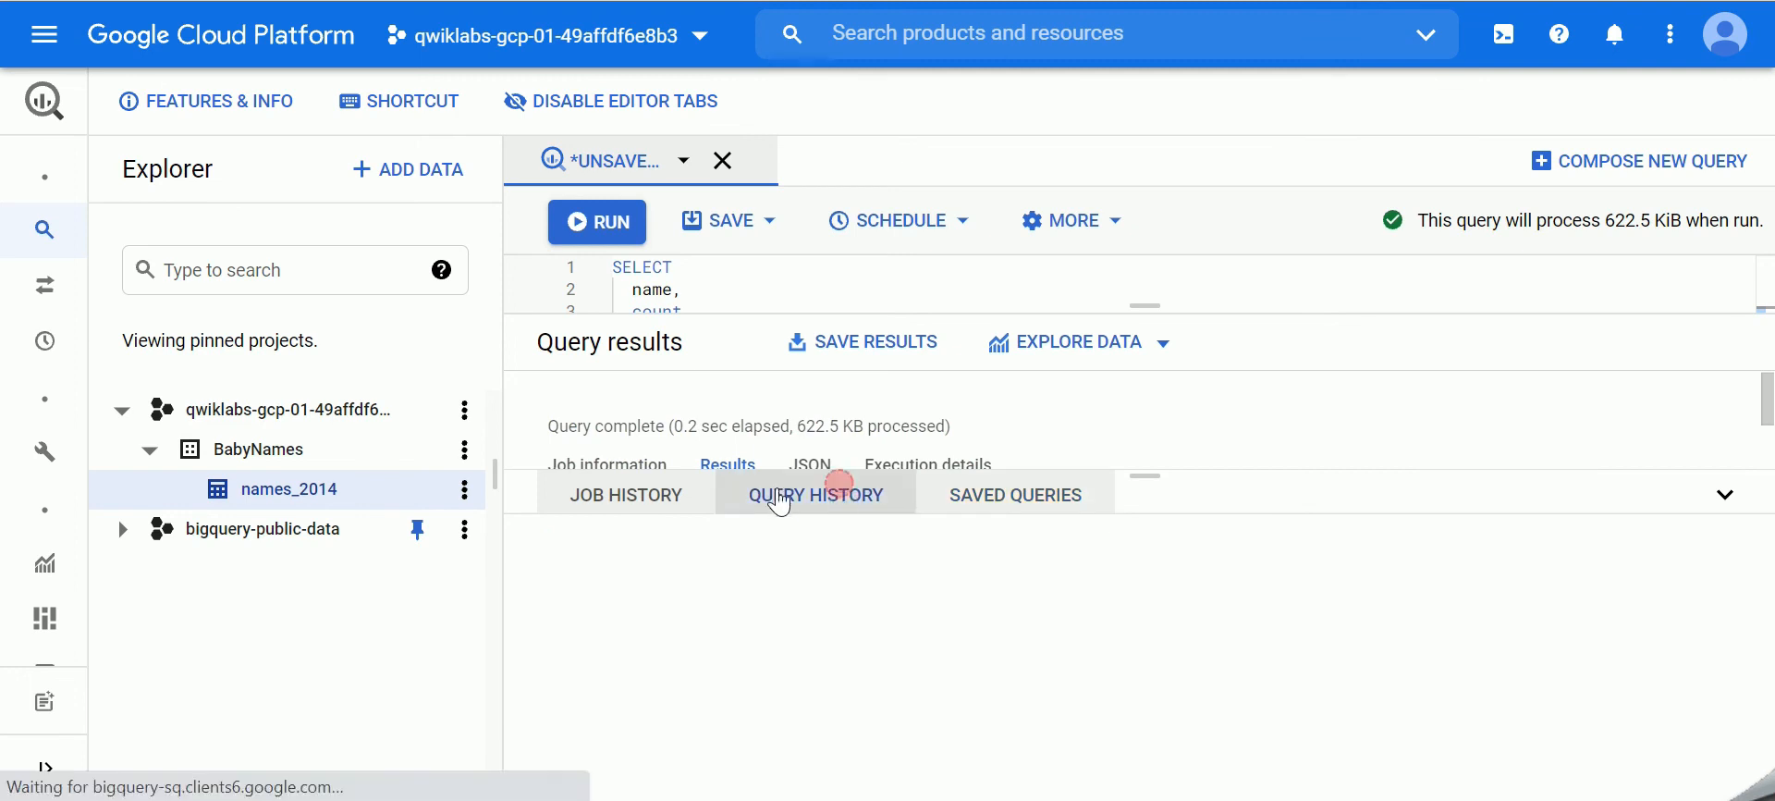
left_click(636, 499)
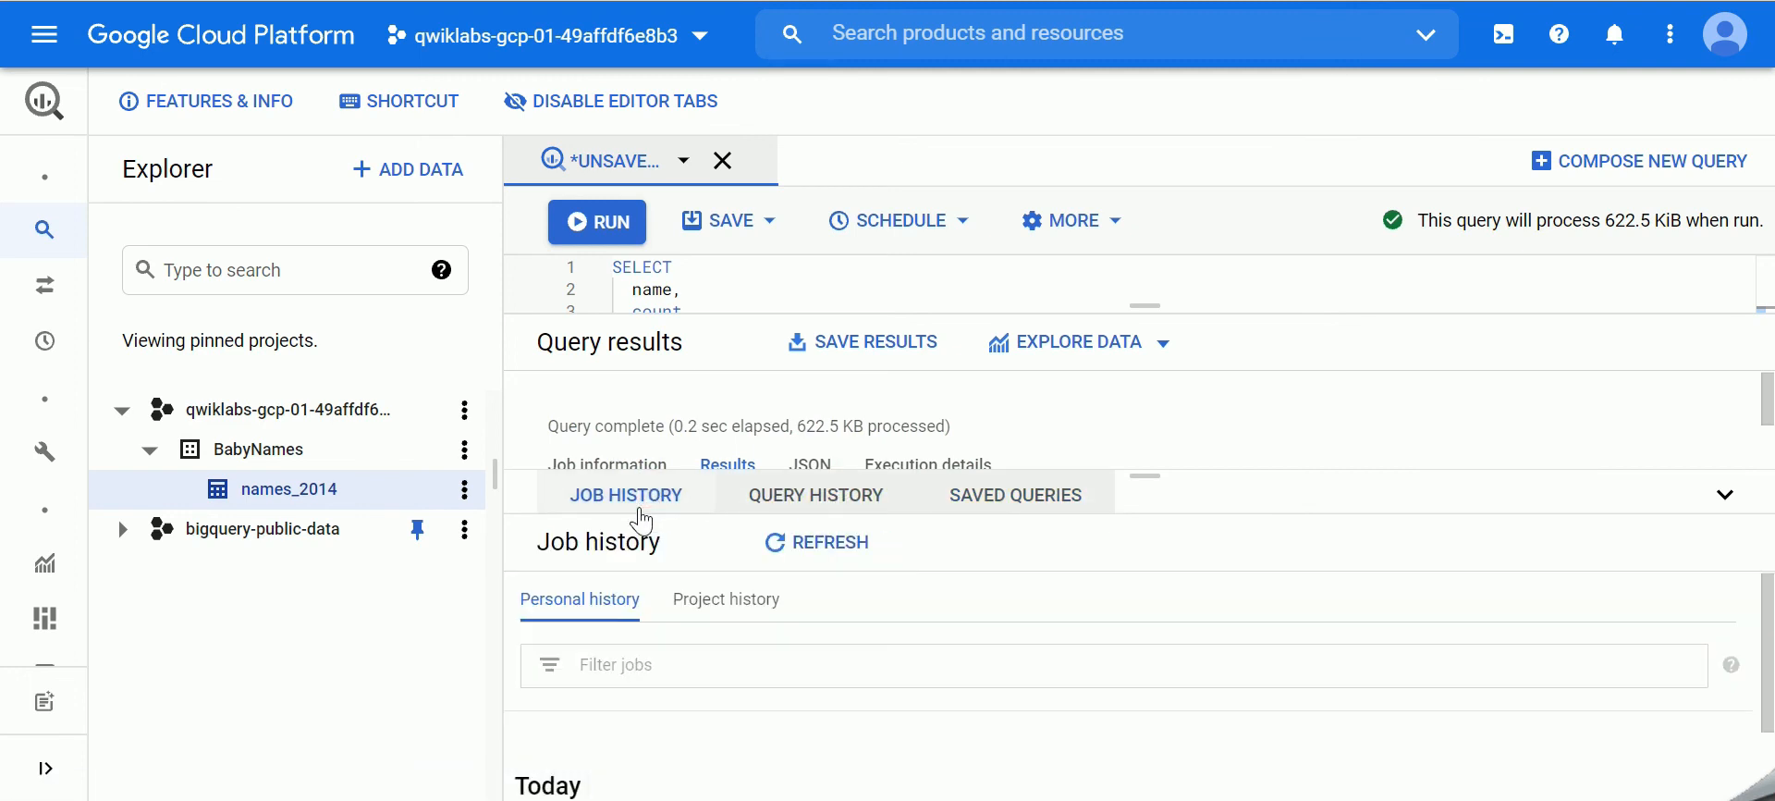